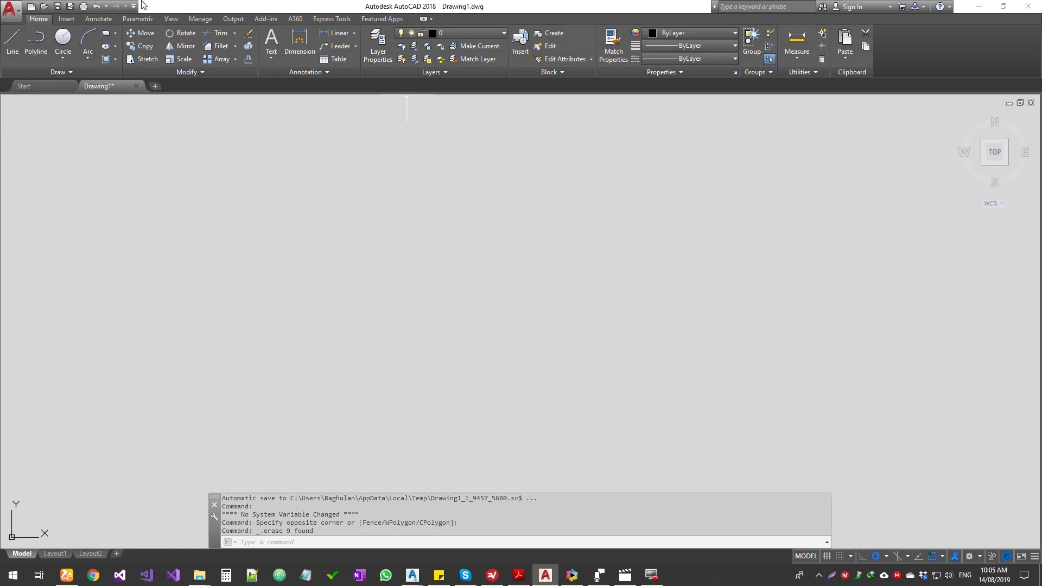
- Create a new drawing from the acad.dwt template in the AutoCAD Template folder
click(11, 18)
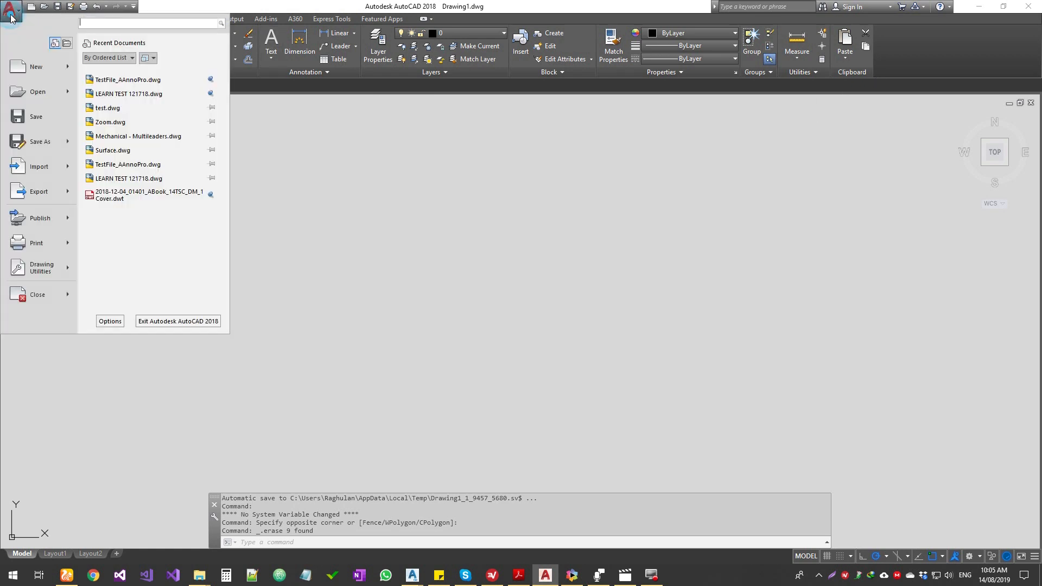
click(33, 70)
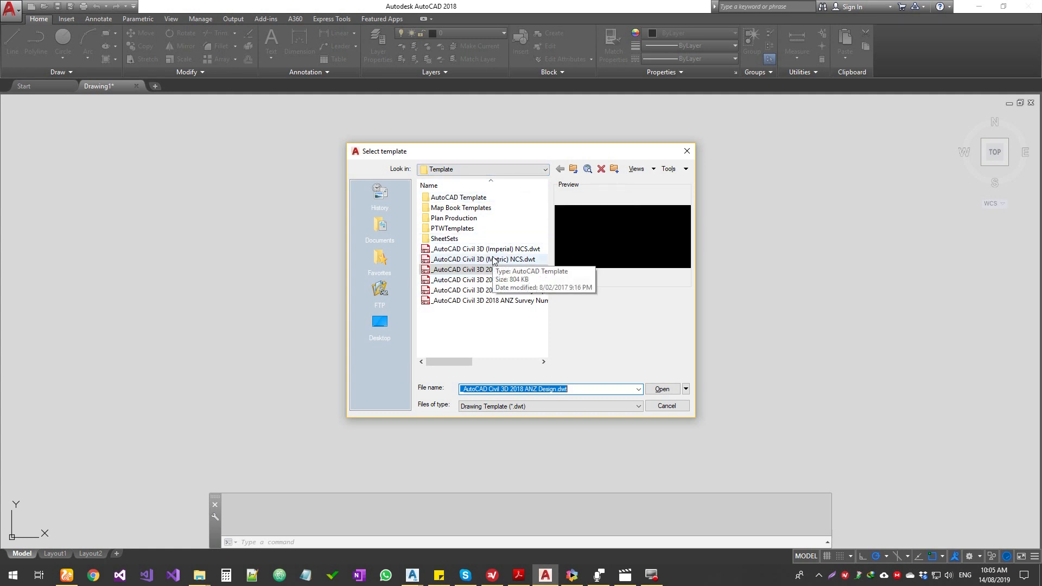
double_click(460, 198)
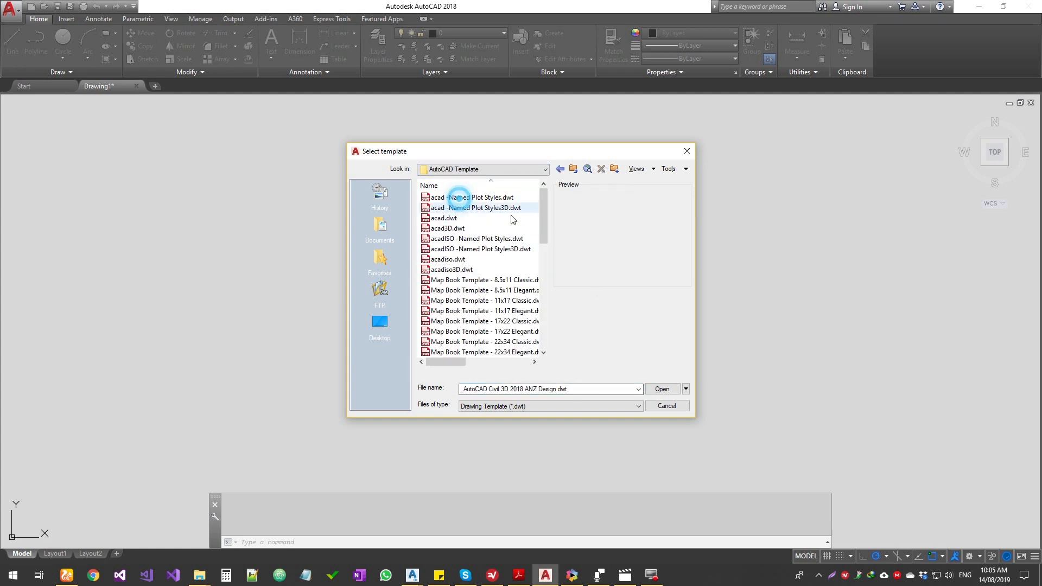
click(456, 218)
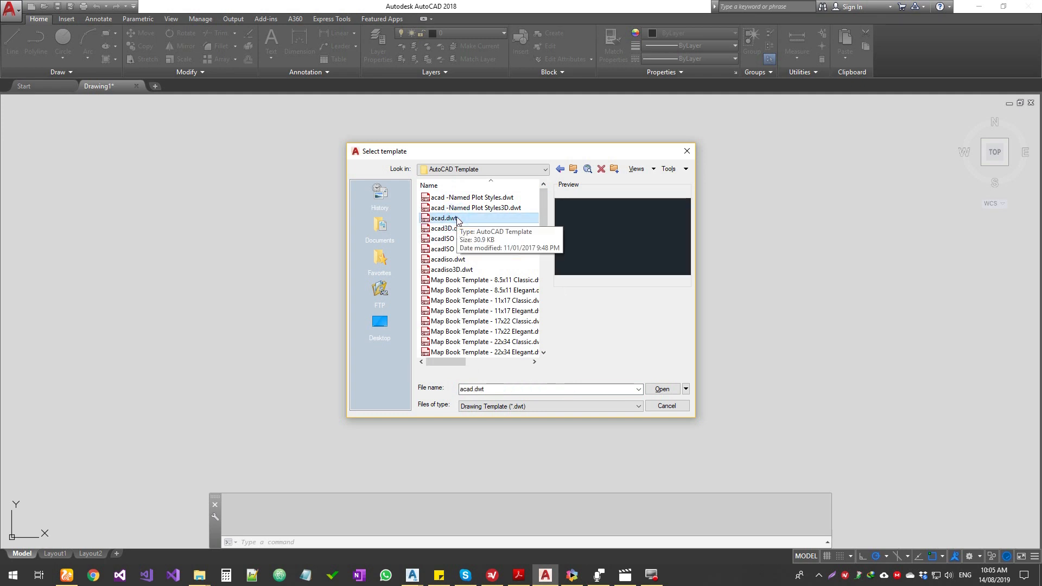
scroll(472, 260, down, 8)
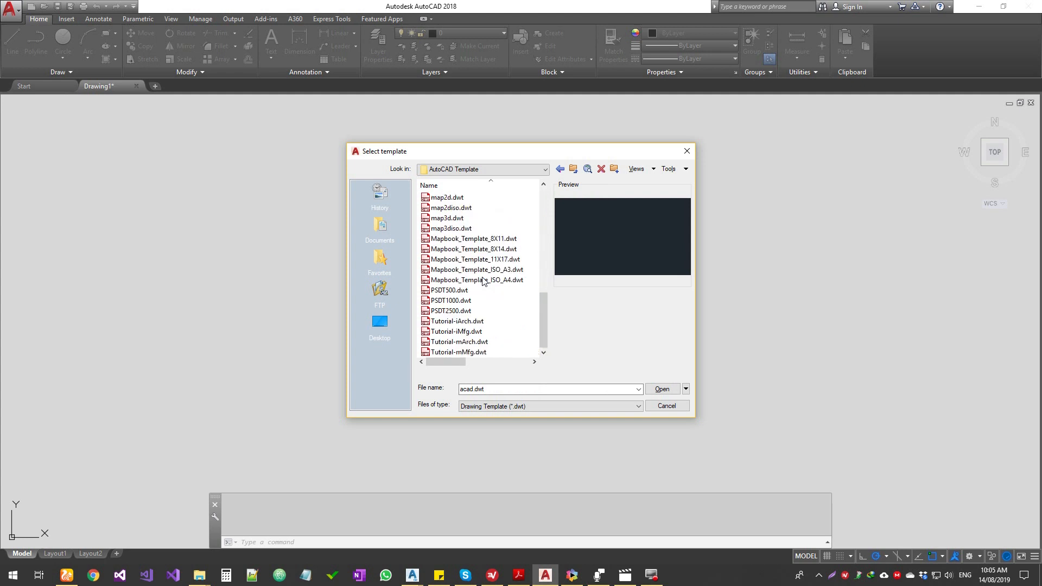
scroll(483, 281, up, 8)
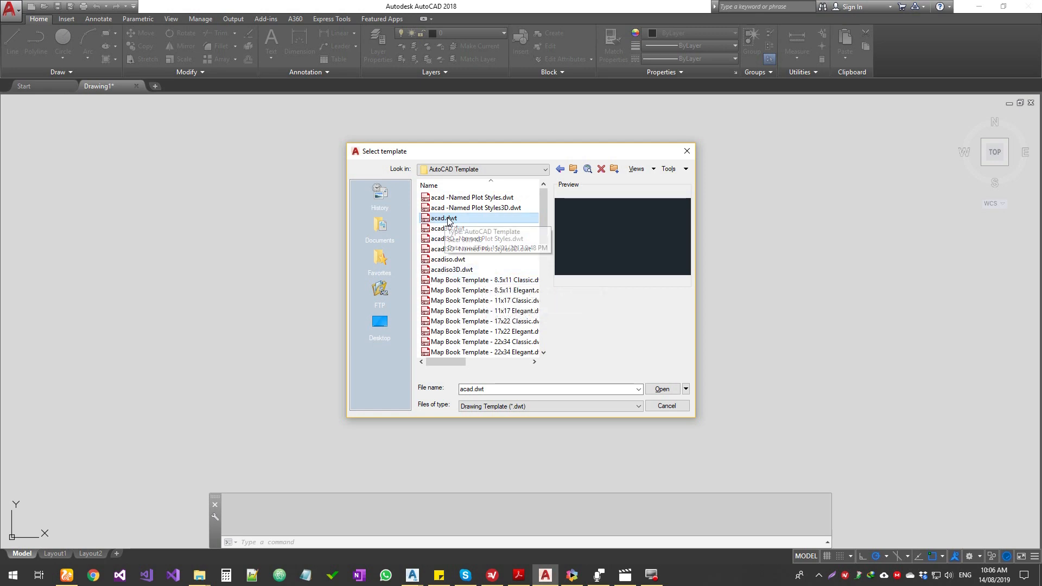
click(658, 390)
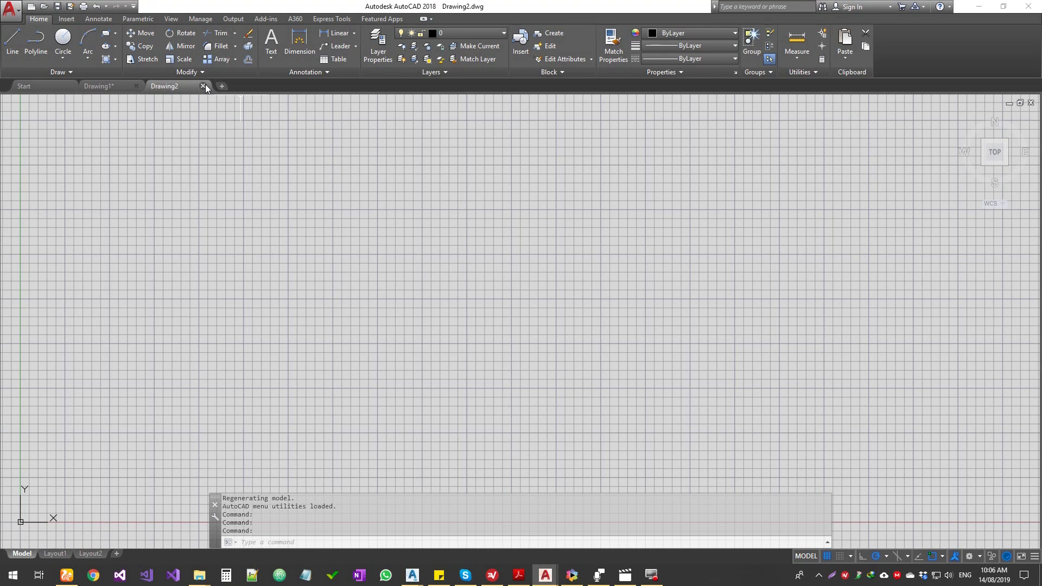
mouse_move(107, 90)
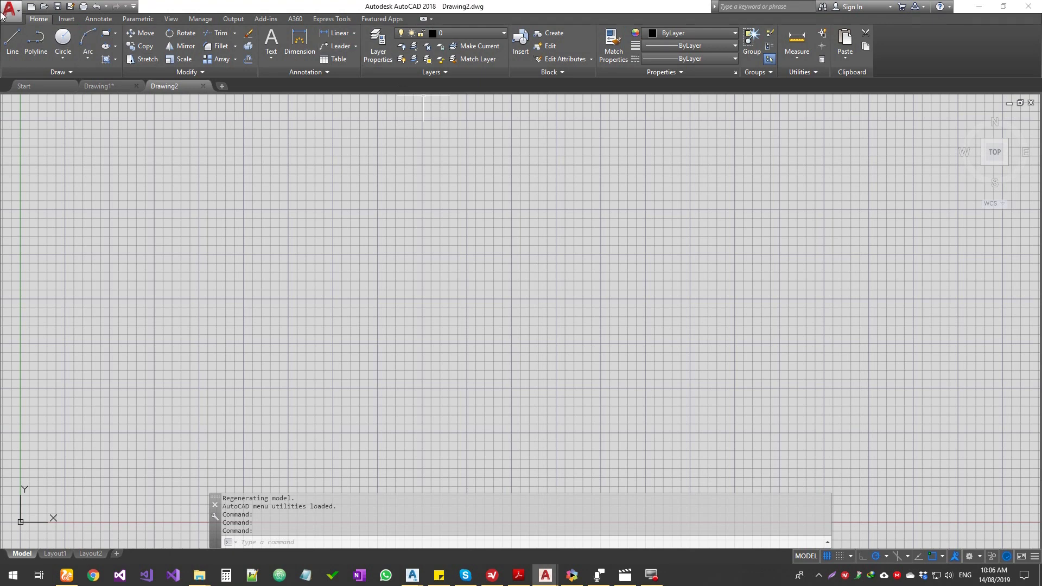
click(400, 186)
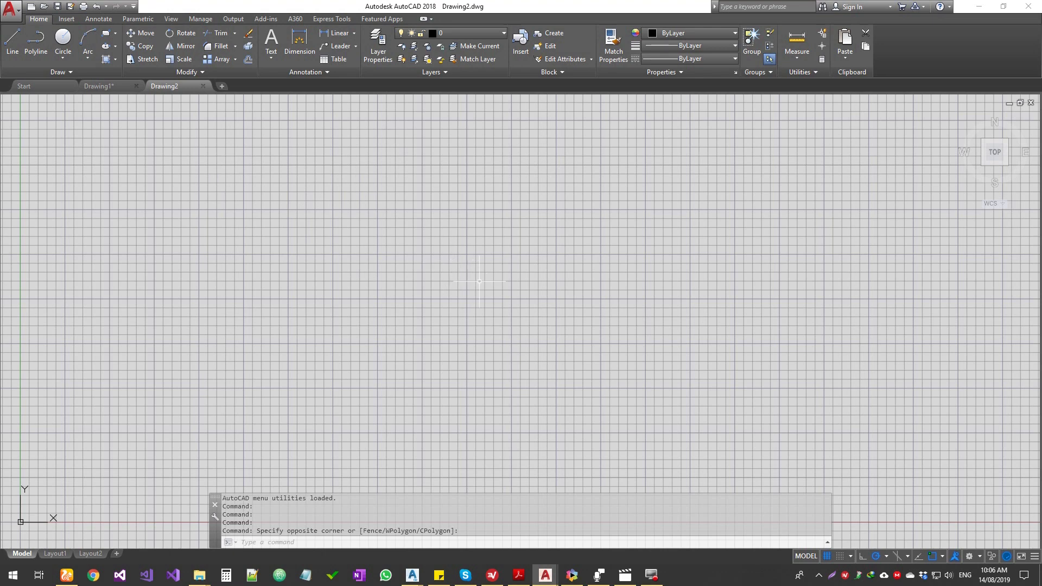
scroll(395, 187, up, 8)
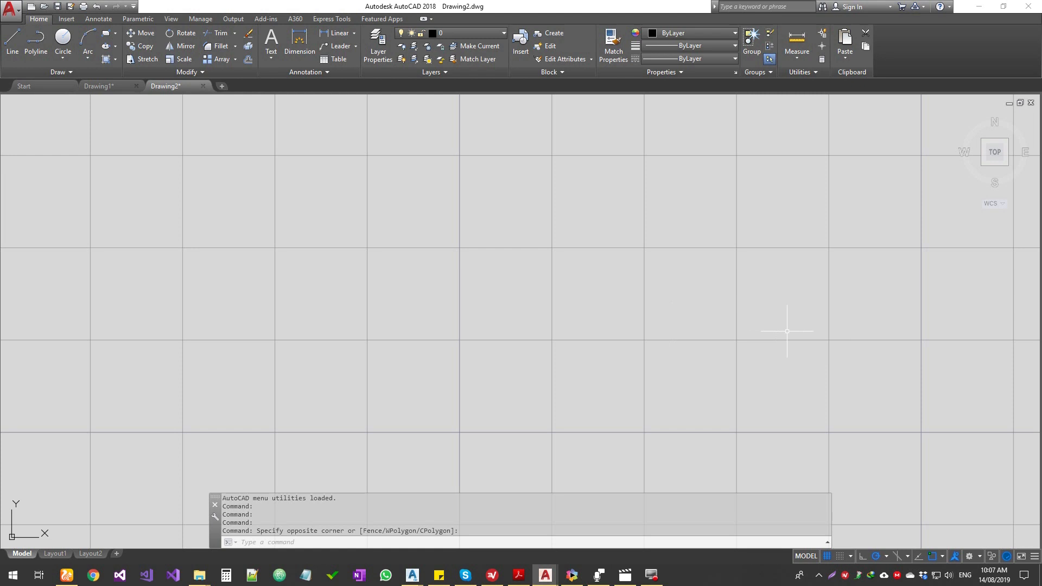
scroll(787, 331, down, 8)
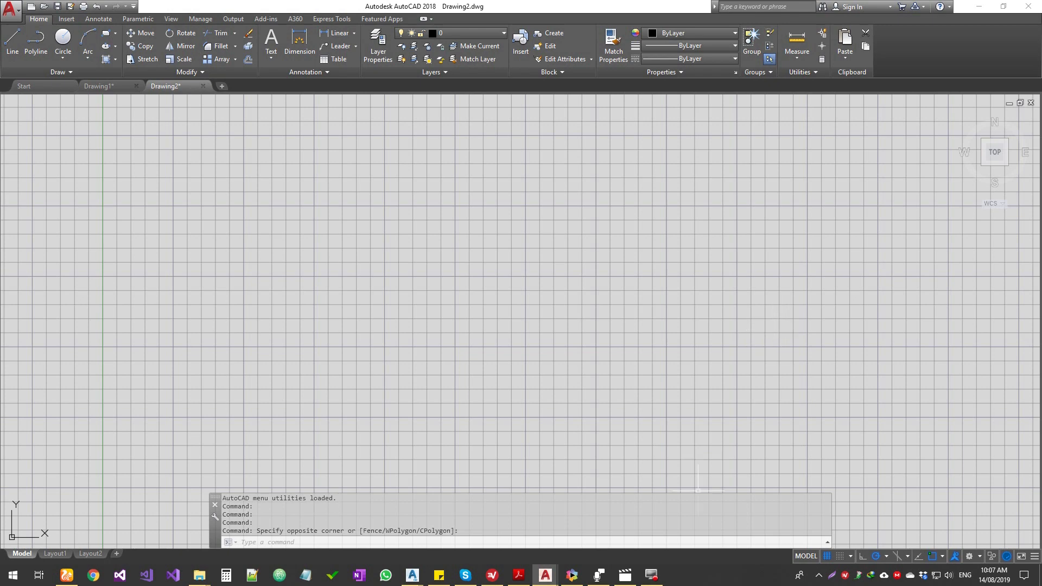
- Toggle the drawing grid display on and off several times, ending with the grid turned off
click(828, 556)
click(827, 556)
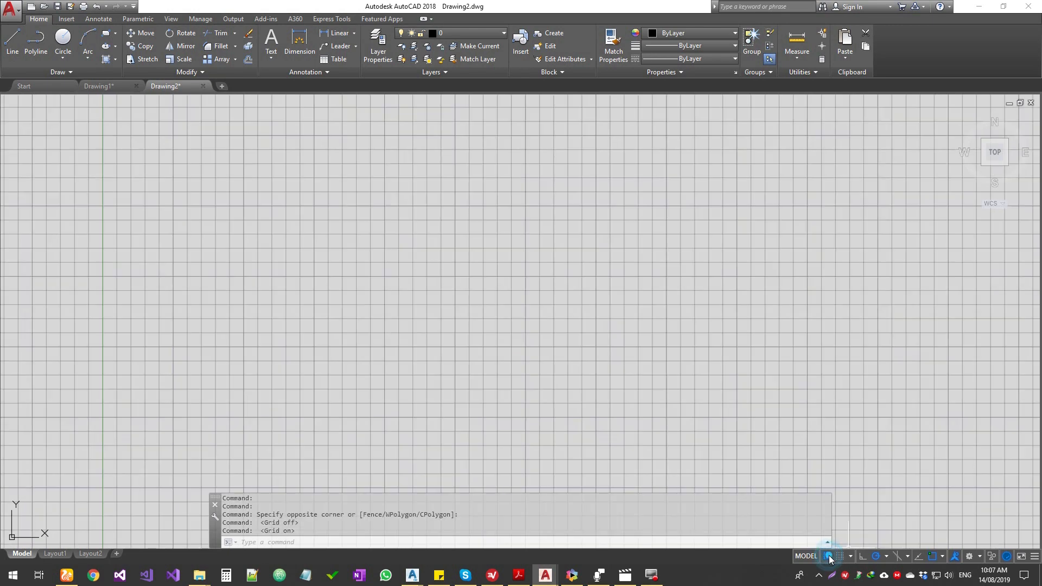
key(F5)
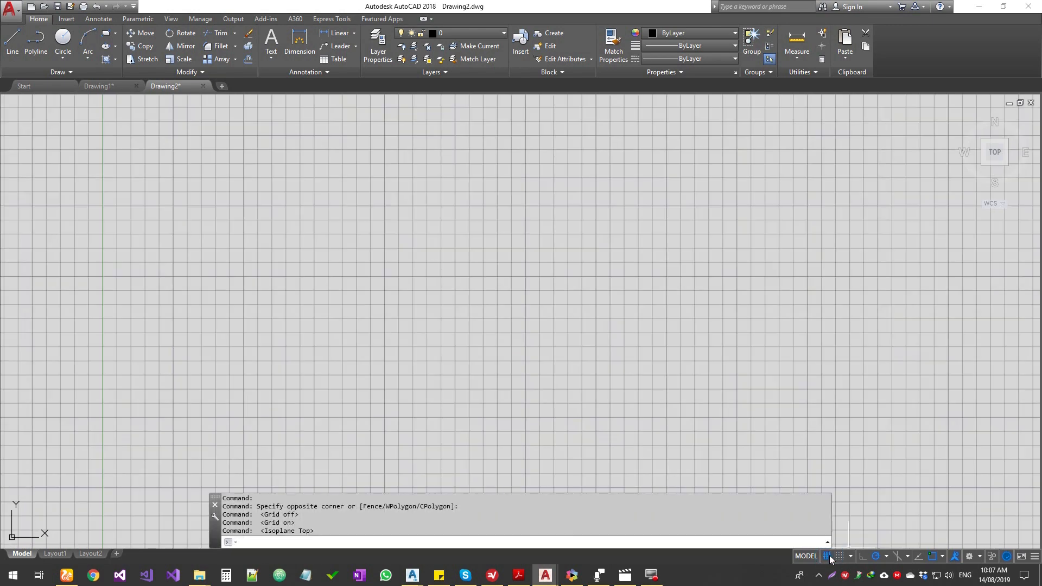
click(827, 556)
click(828, 556)
click(828, 556)
click(827, 556)
click(827, 556)
click(828, 556)
click(827, 556)
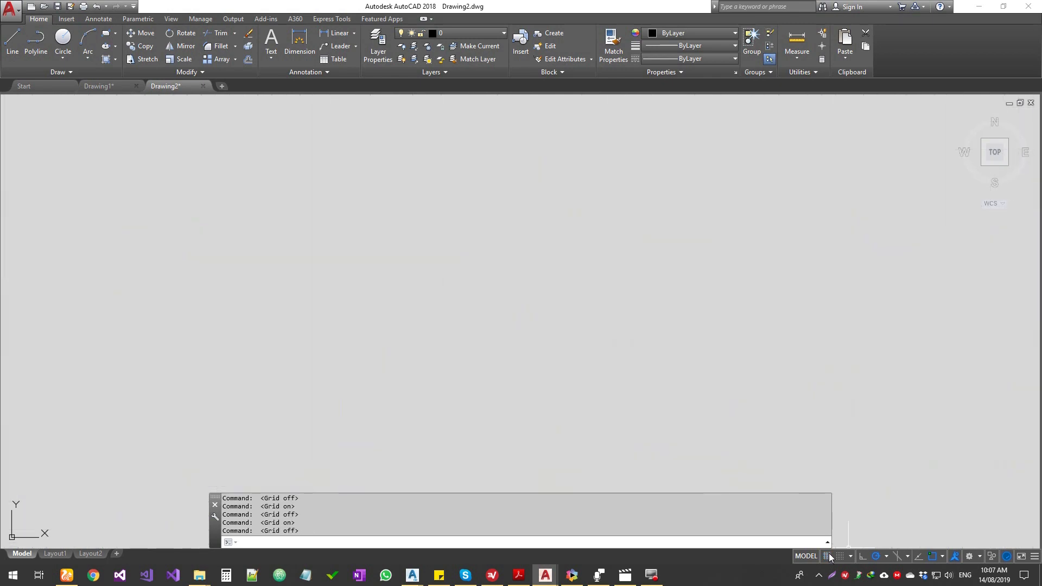
click(828, 556)
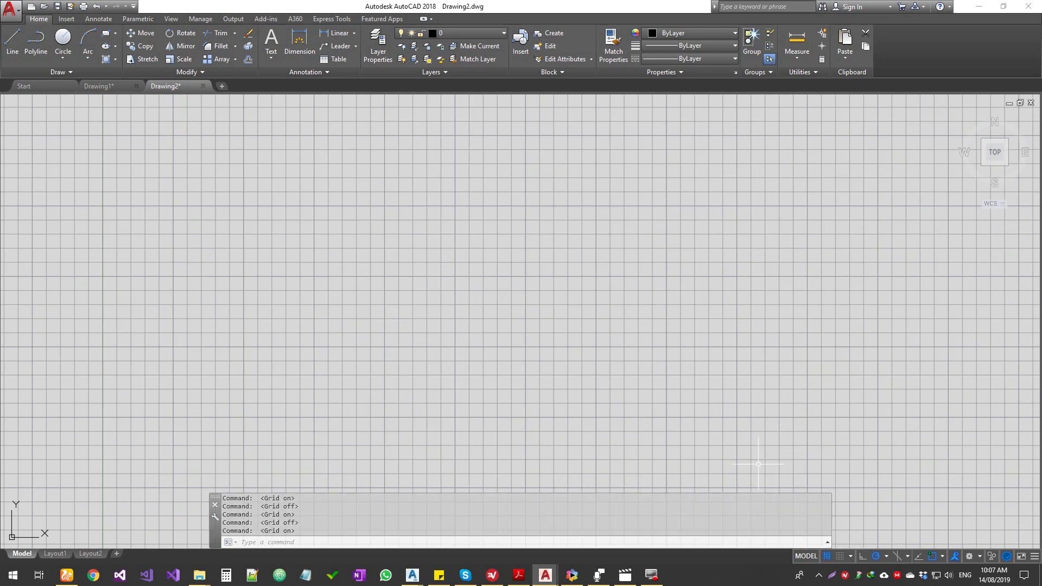
key(F7)
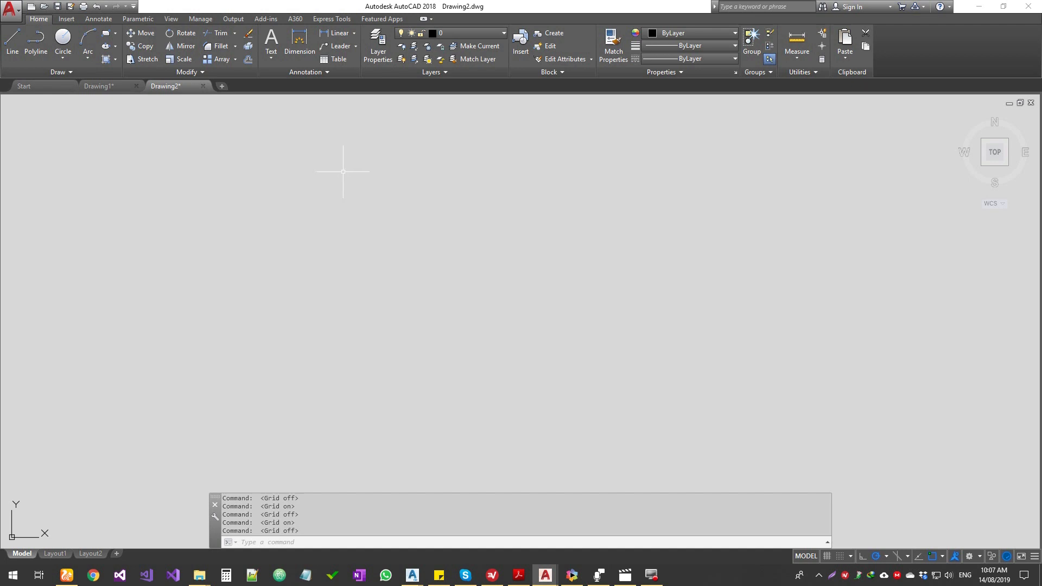
- Open the Options dialog with the OP command and show its Files settings
right_click(411, 187)
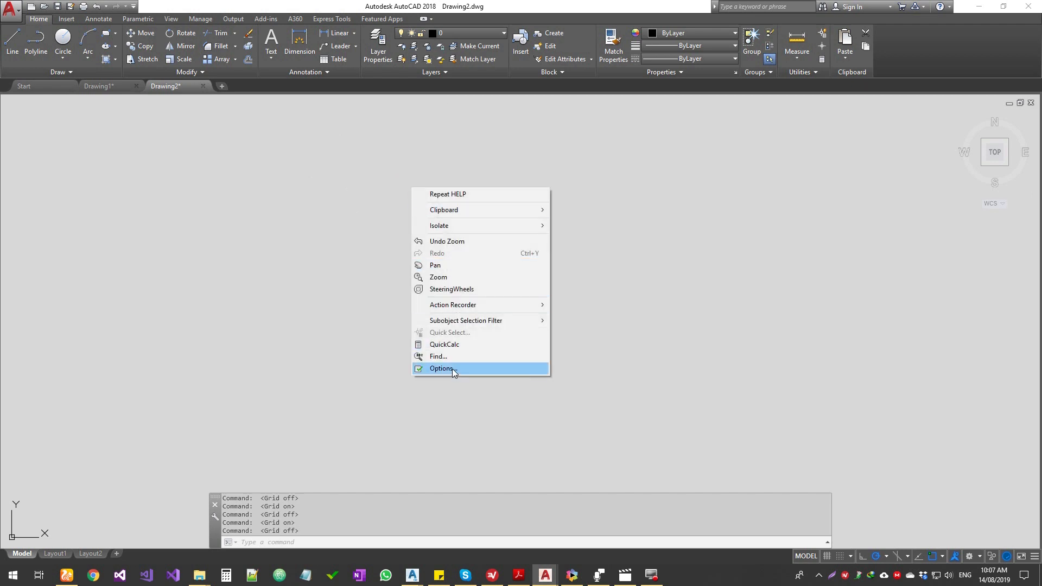
click(320, 354)
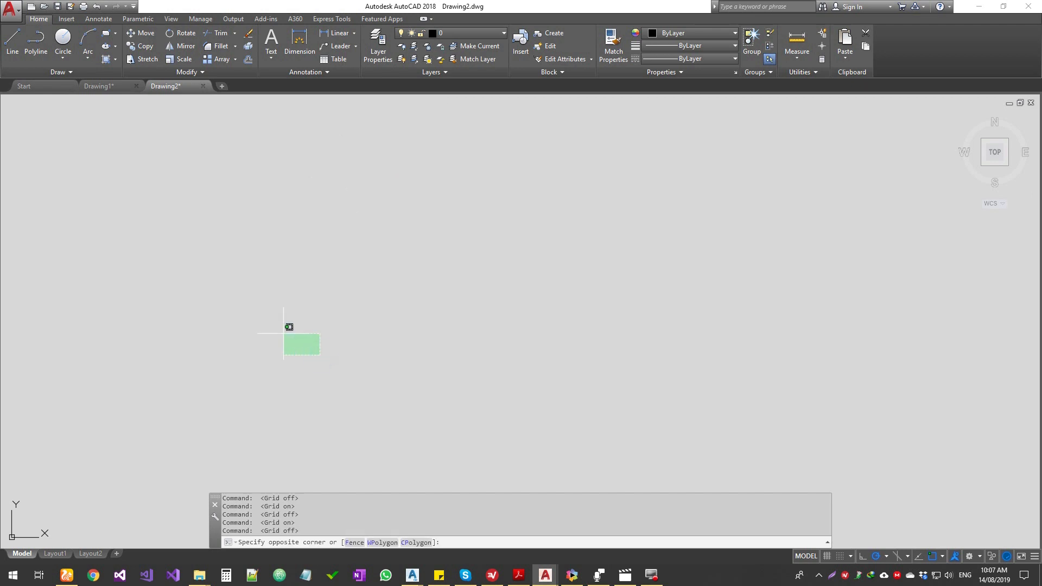
text(p)
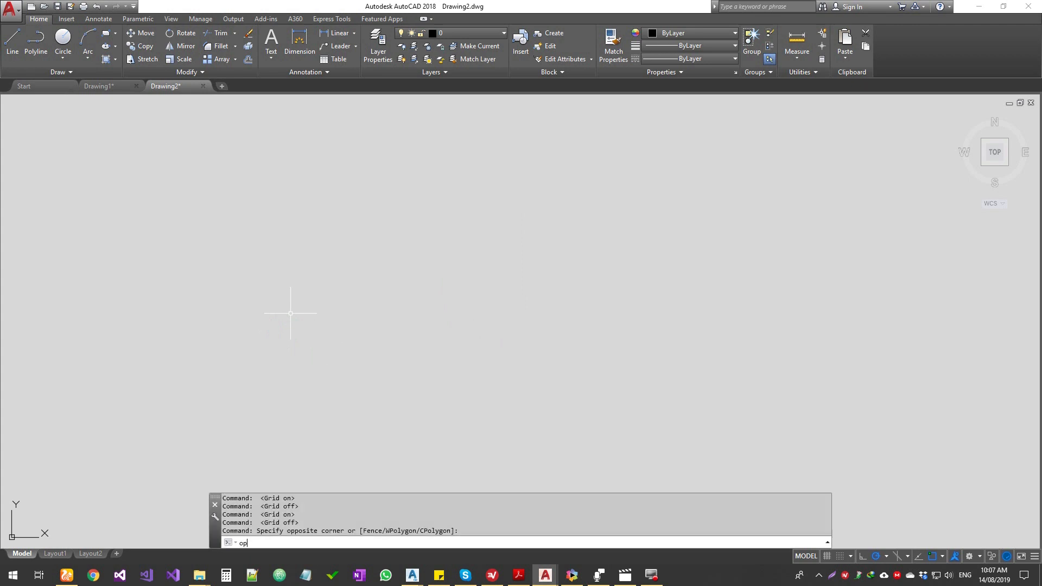
key(Return)
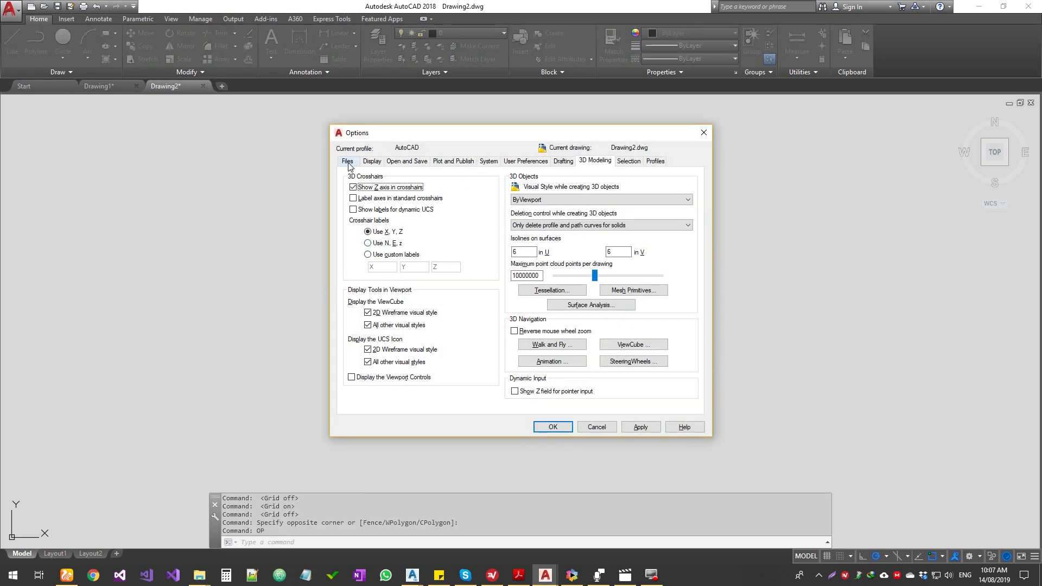
click(348, 163)
drag(434, 133, 424, 150)
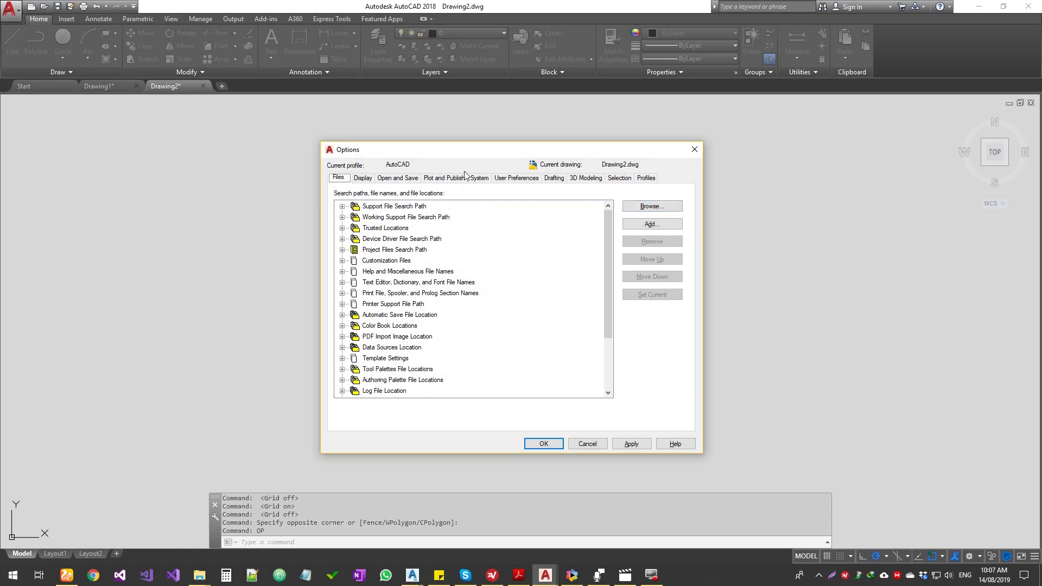
drag(479, 150, 477, 164)
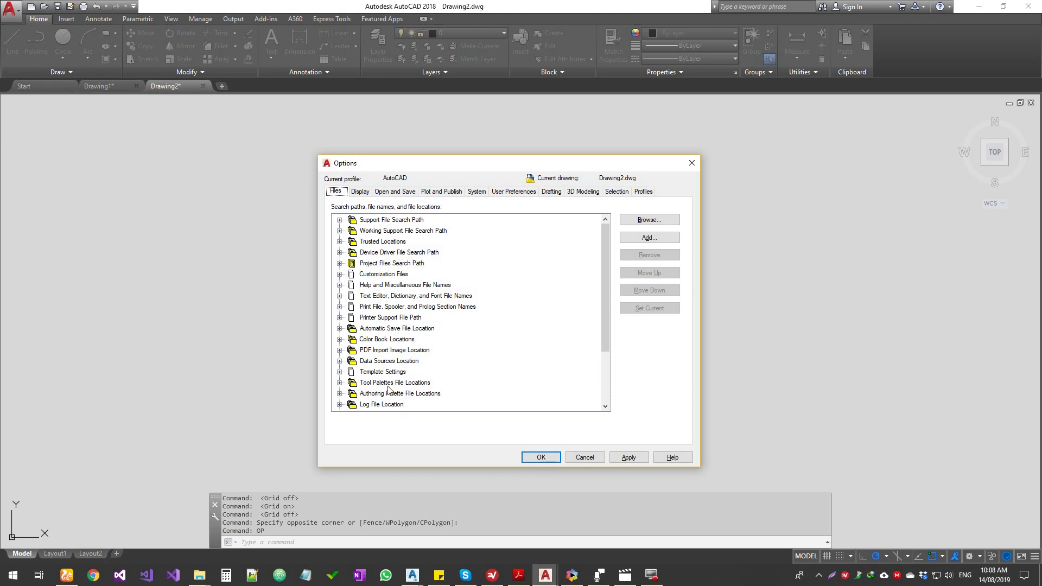
- Look through the list of file location categories and examine the folders under Support File Search Path
scroll(389, 387, down, 3)
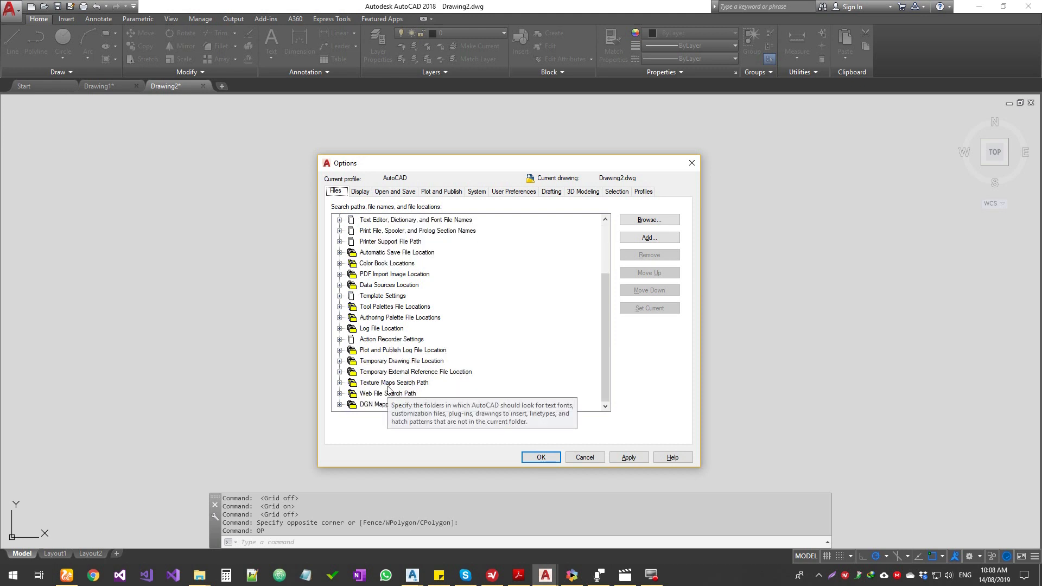
scroll(389, 388, up, 5)
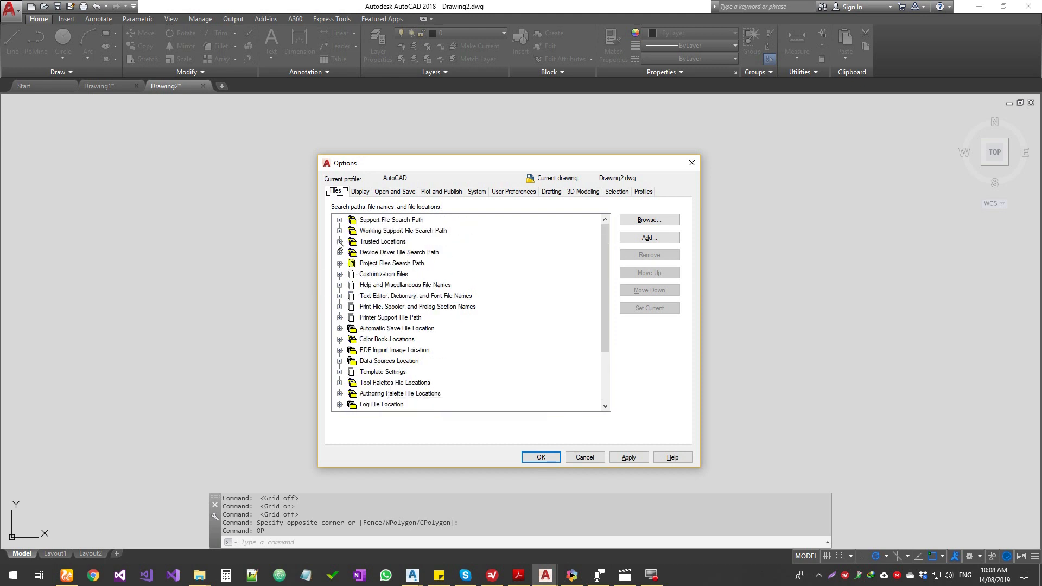
click(340, 220)
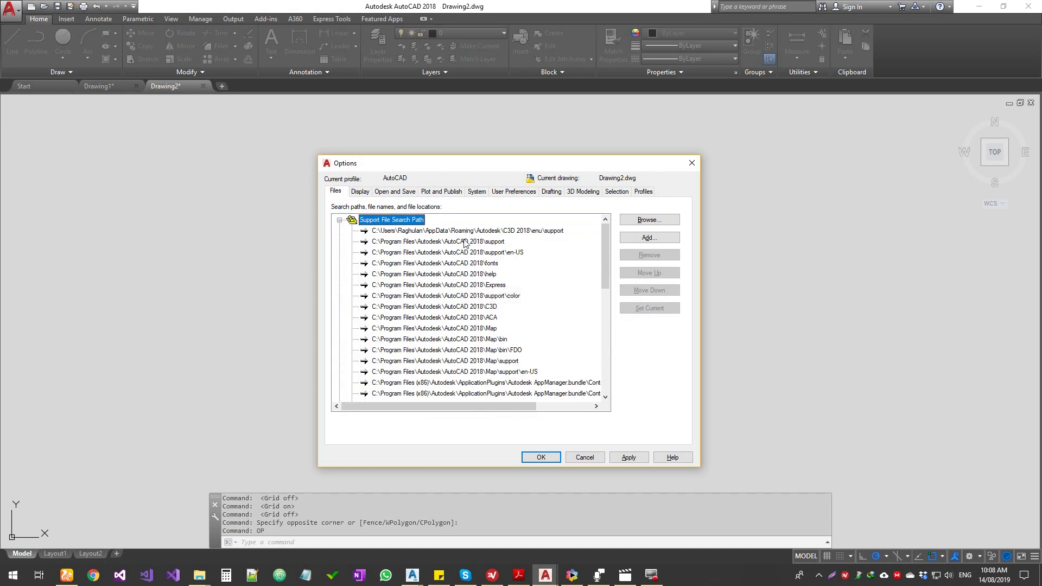
scroll(477, 304, down, 2)
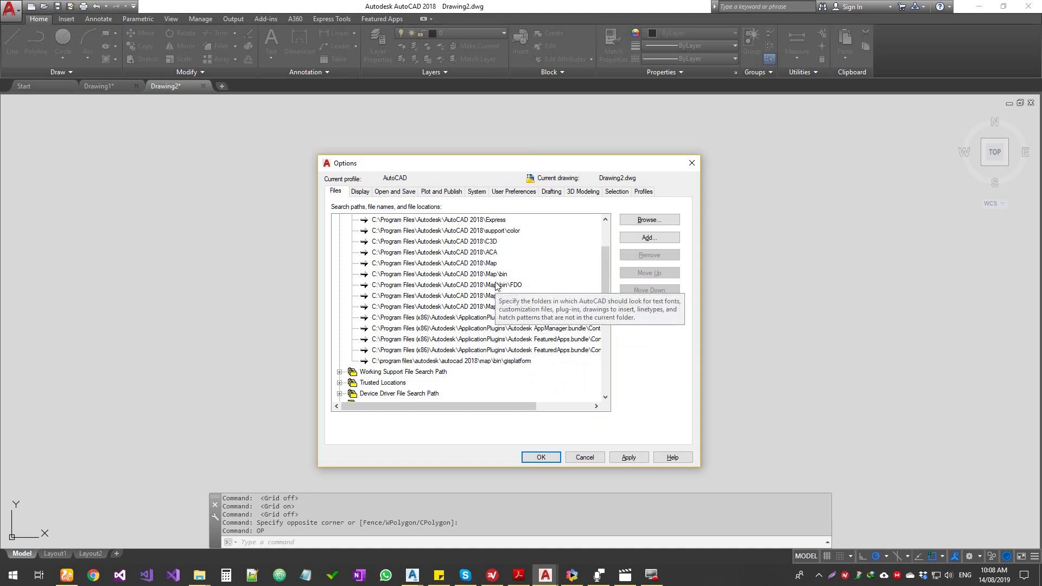
scroll(496, 304, up, 2)
click(339, 220)
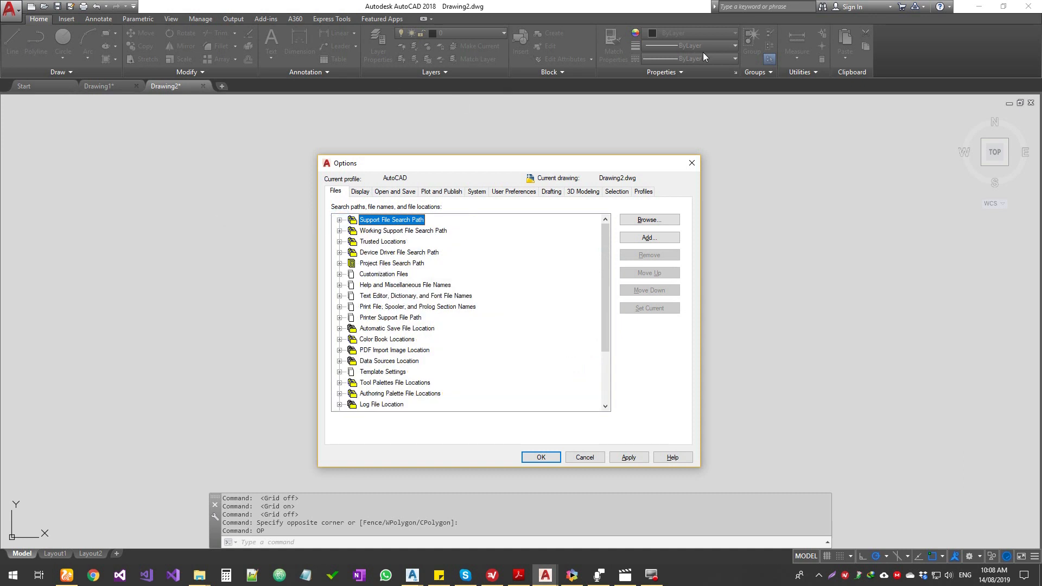
- Examine the folders listed under Working Support File Search Path, then collapse that category
click(339, 231)
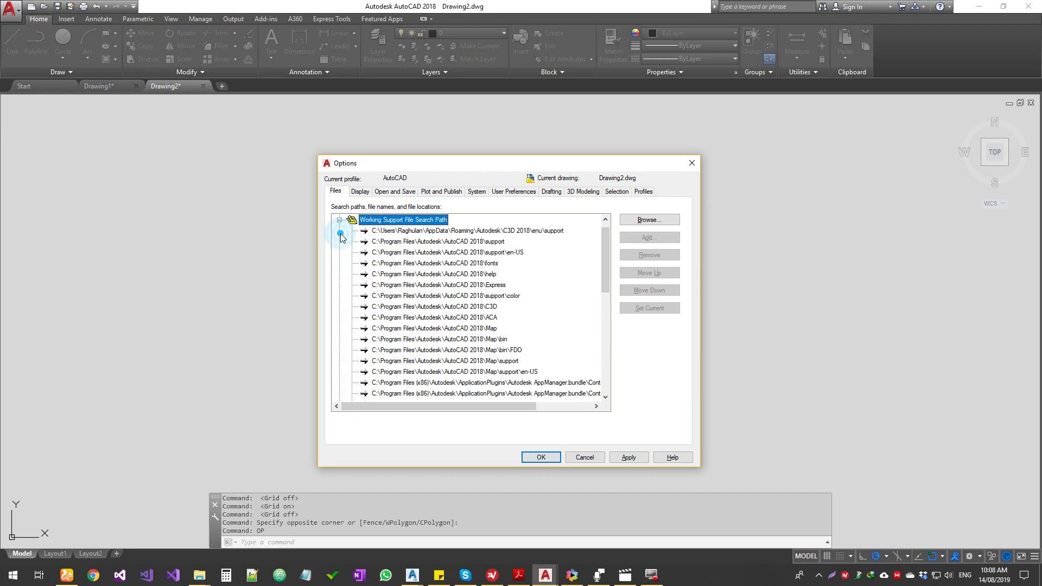
scroll(560, 371, down, 2)
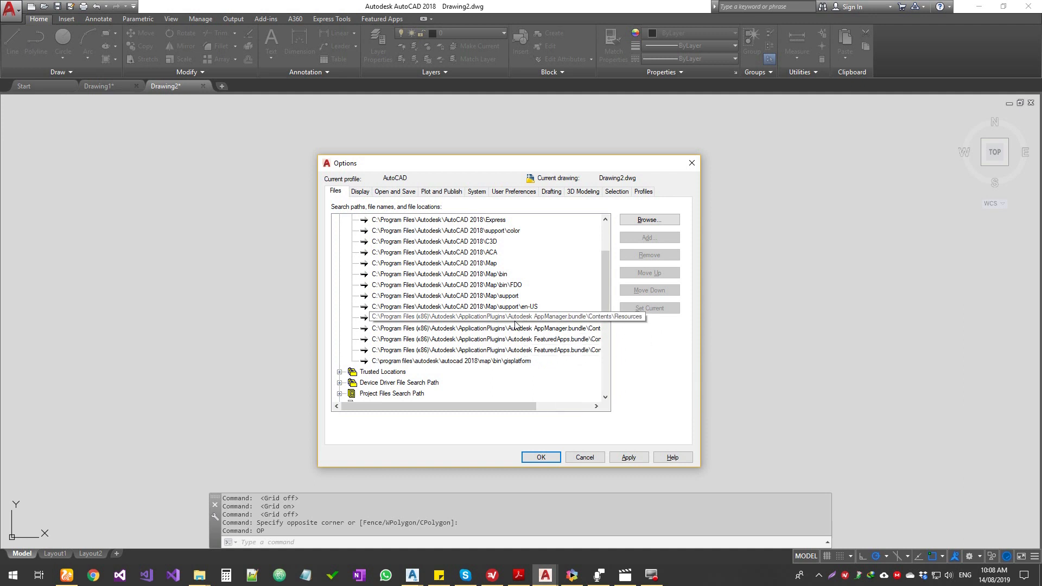
scroll(515, 325, up, 5)
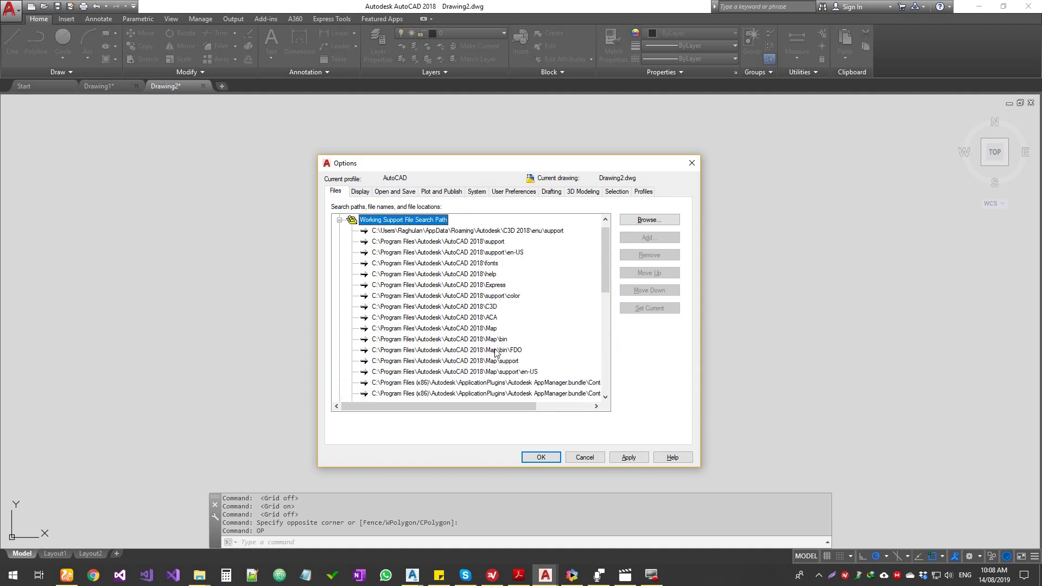
click(339, 220)
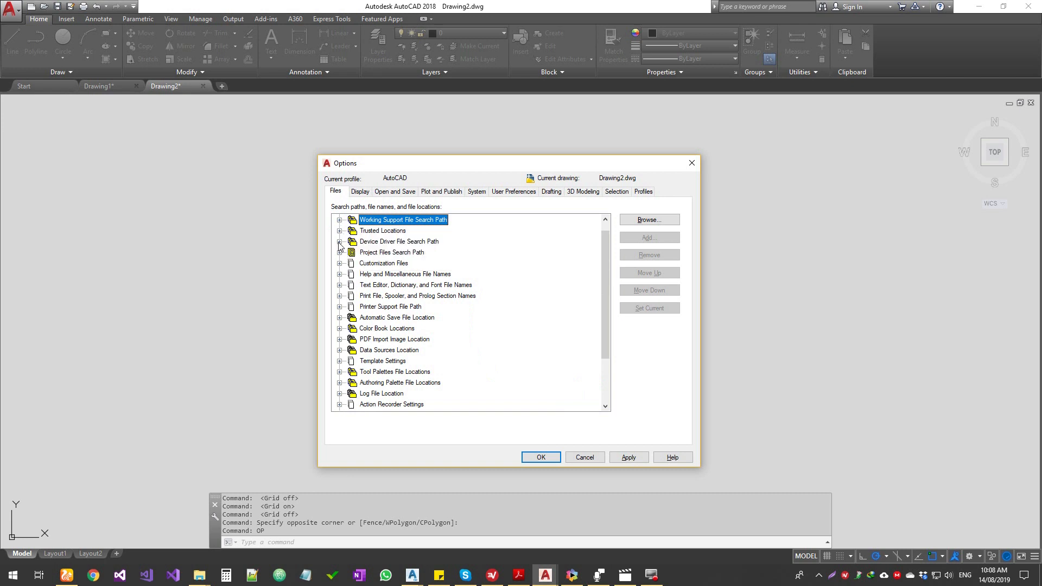
- Review the Trusted Locations entries and select the drv folder listed under Device Driver File Search Path
click(339, 230)
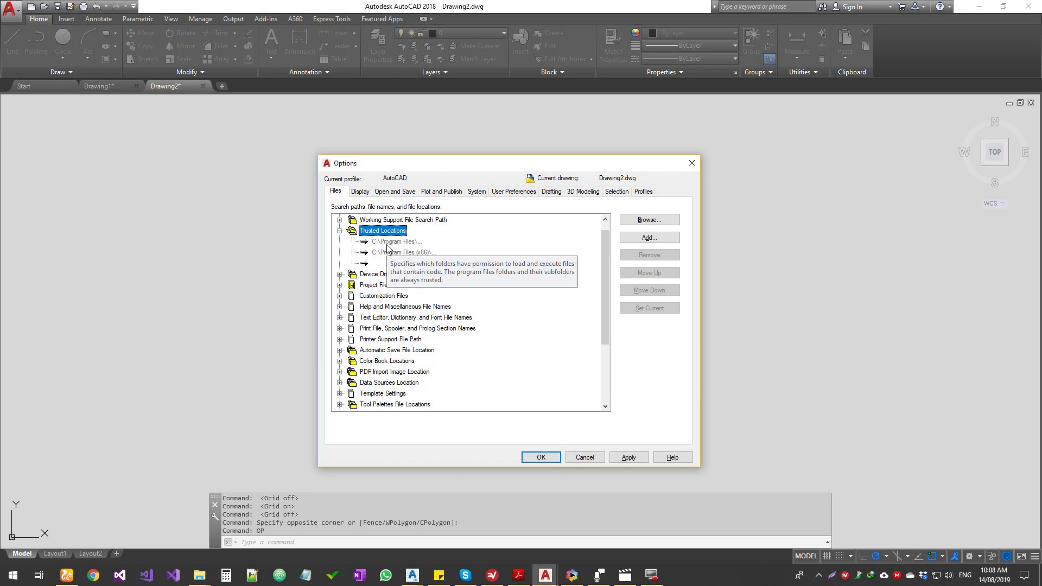
click(339, 230)
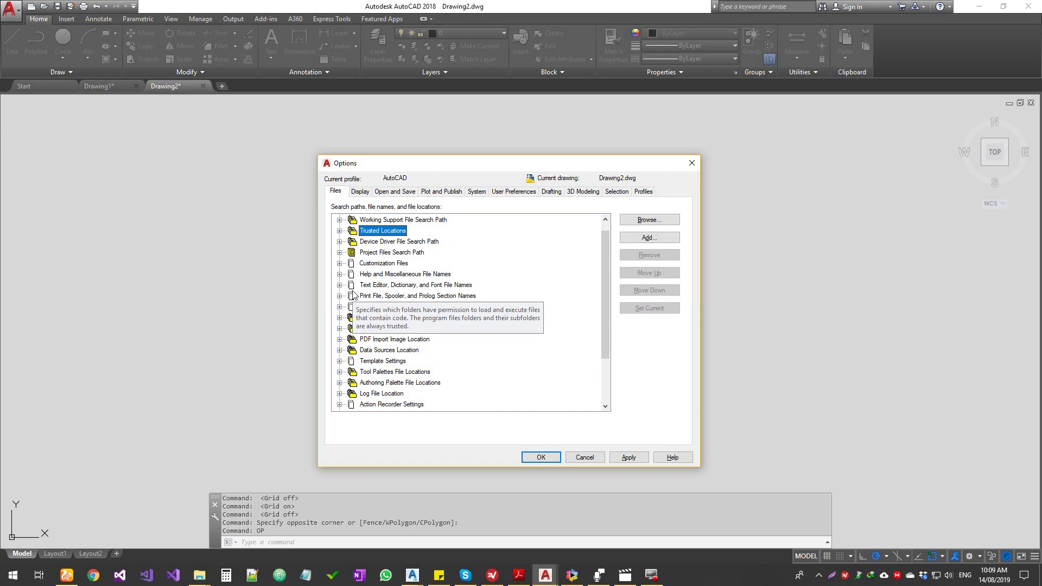
click(340, 242)
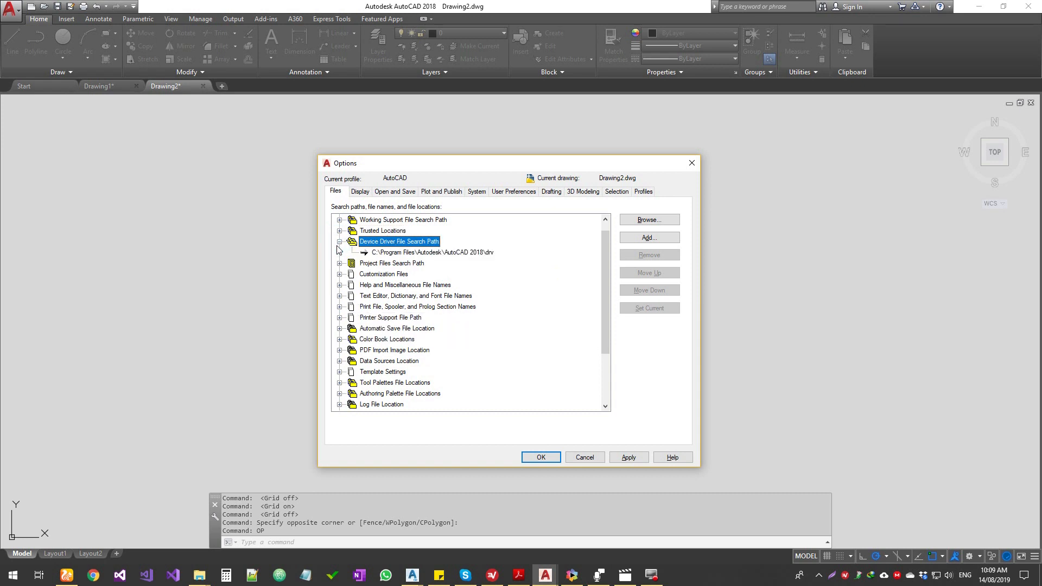
click(395, 251)
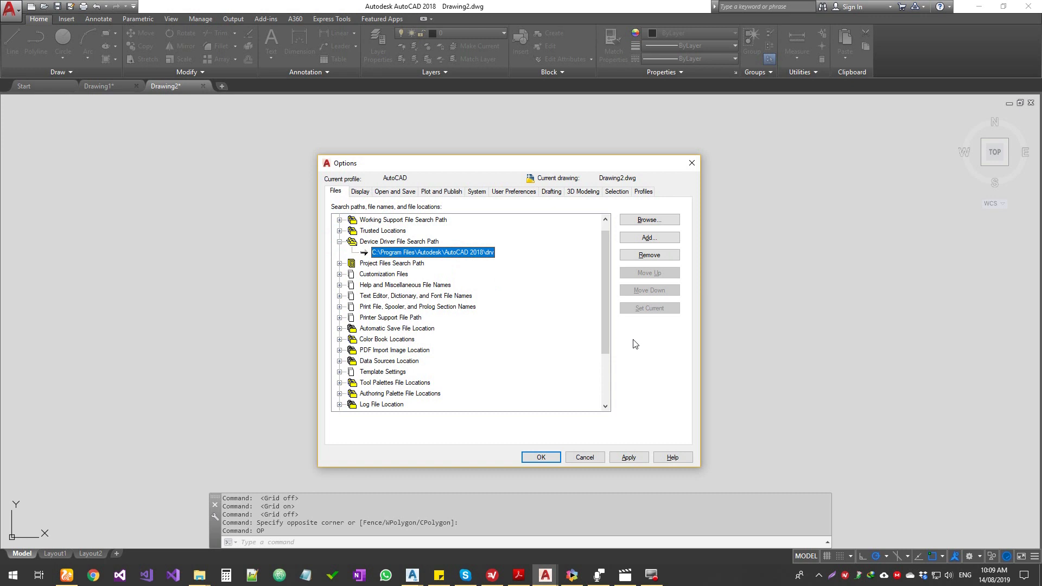
- Collapse the Device Driver File Search Path category and check Project Files Search Path for entries
click(340, 241)
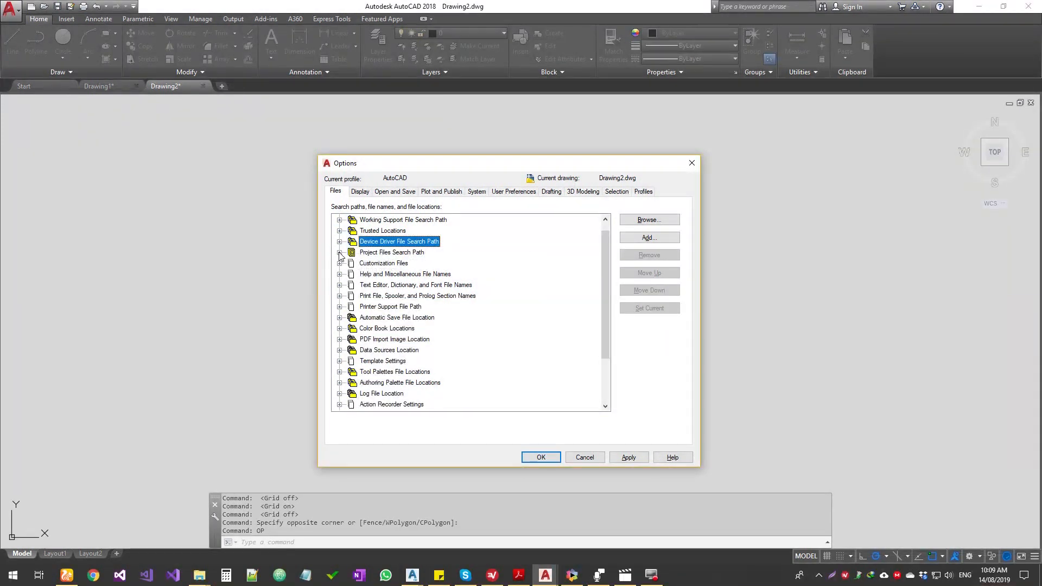
click(340, 252)
click(339, 252)
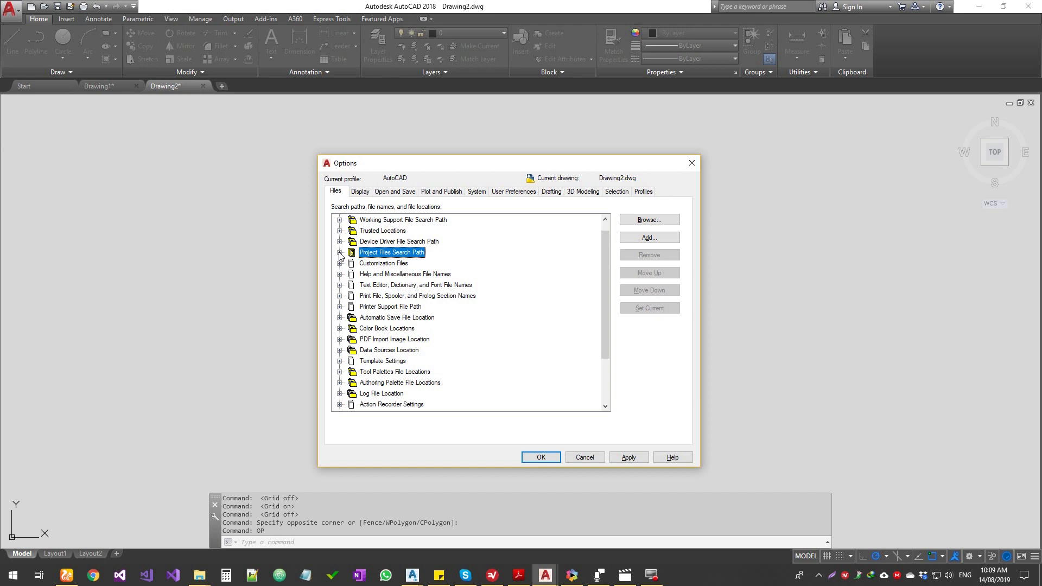
- Examine the main customization file, enterprise customization file and custom icon location under Customization Files
click(340, 264)
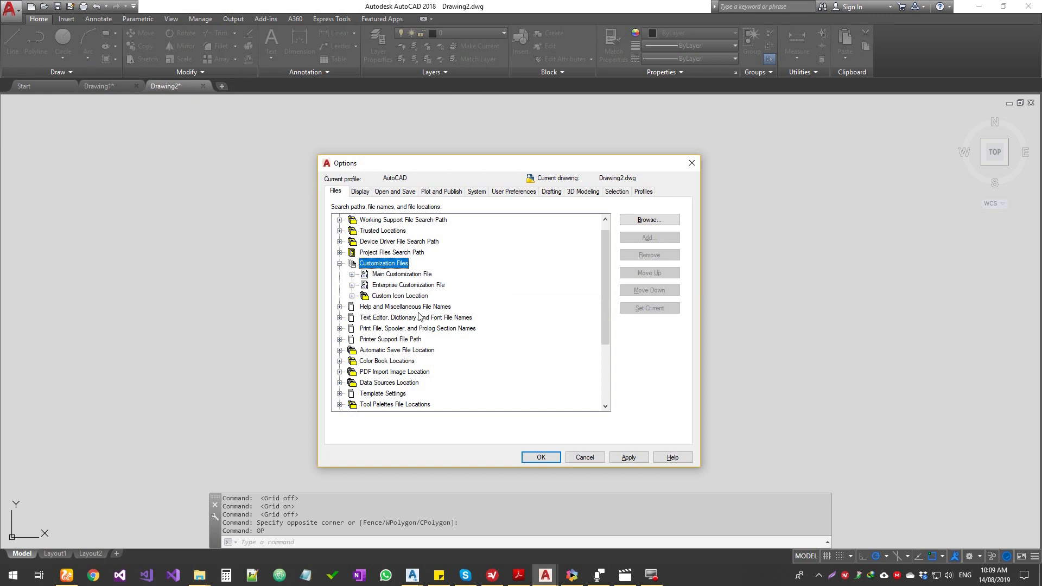
click(351, 274)
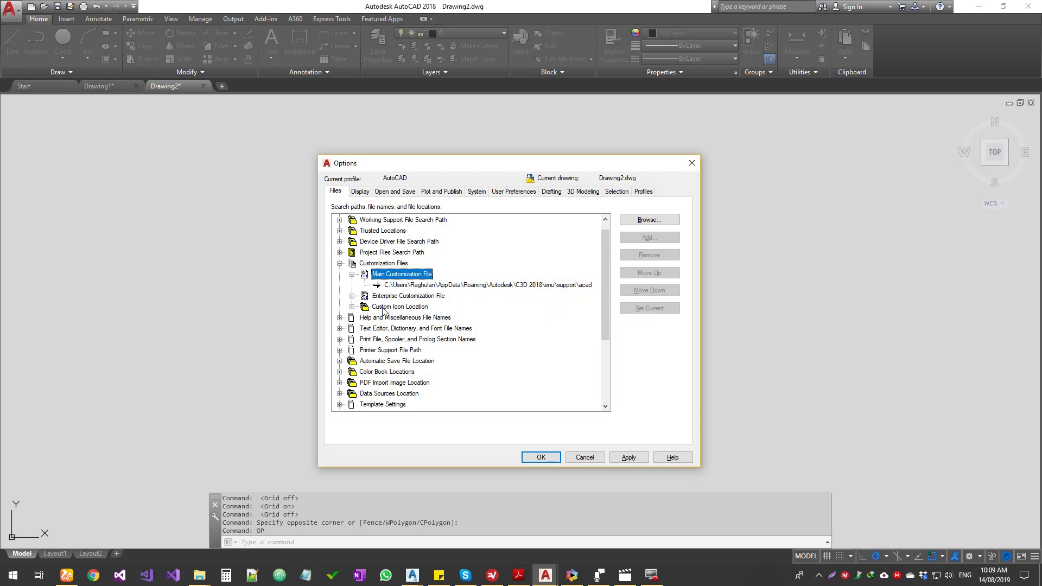
click(352, 296)
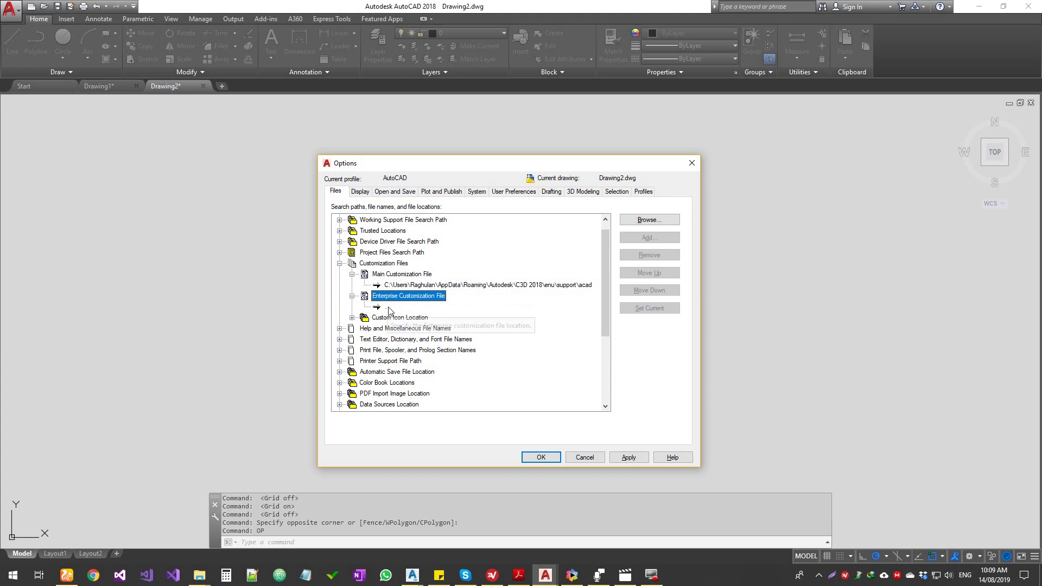
click(352, 318)
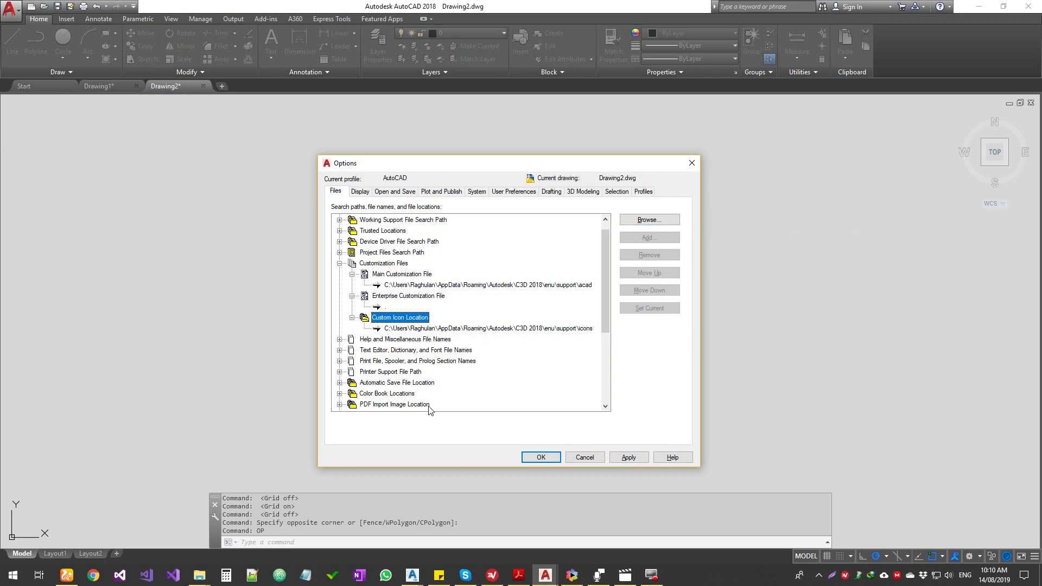
- Review the entries under Help and Miscellaneous File Names and Text Editor, Dictionary, and Font File Names, collapsing each category again
scroll(431, 402, down, 2)
click(393, 274)
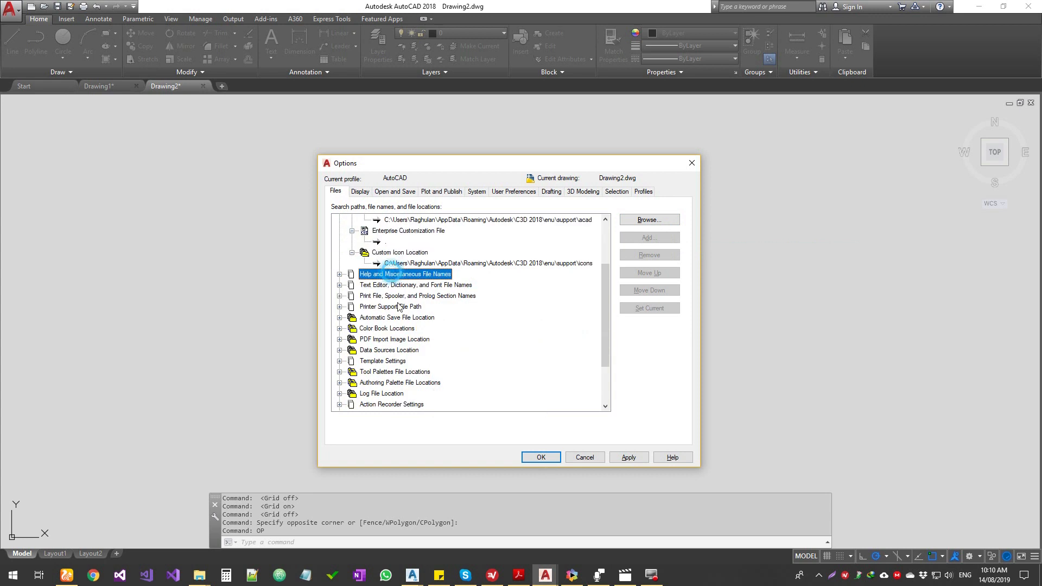
click(340, 274)
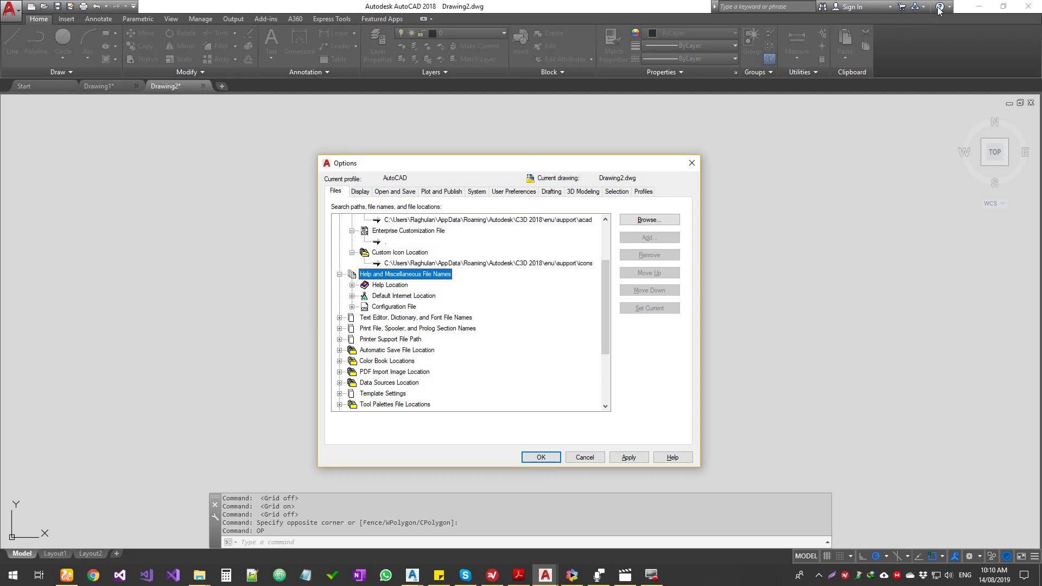
click(340, 274)
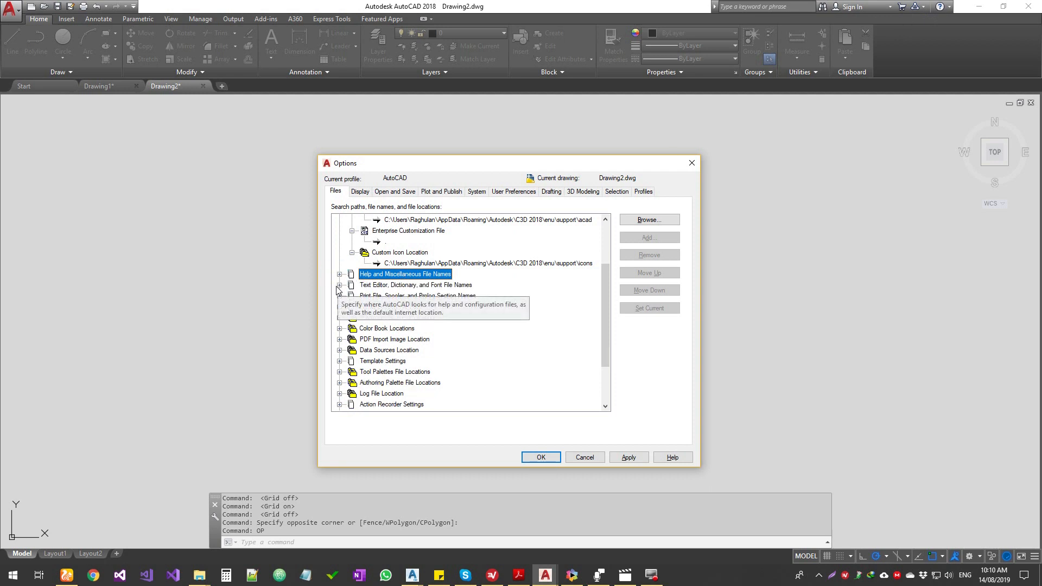
click(340, 285)
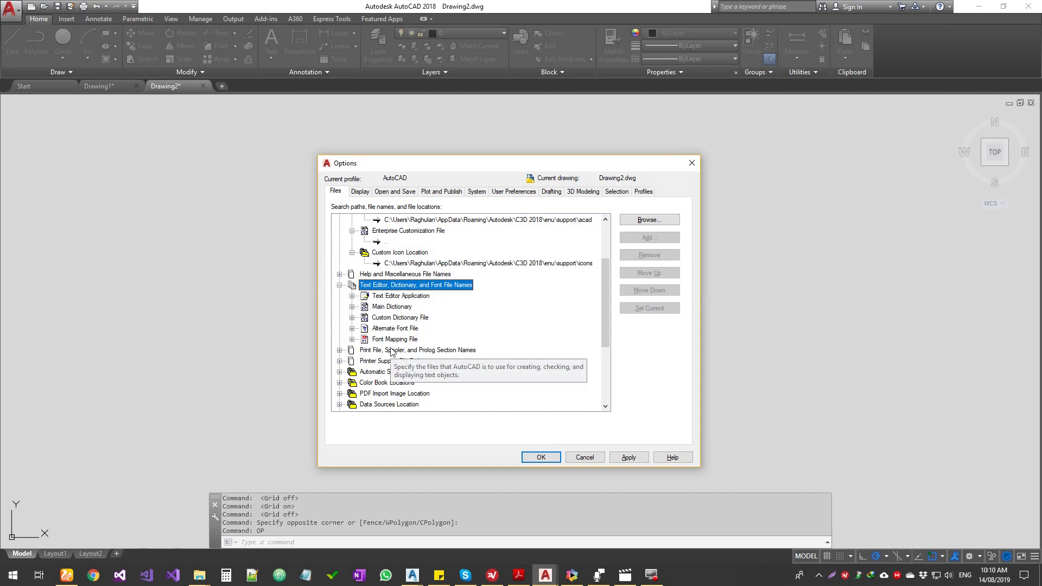
click(339, 285)
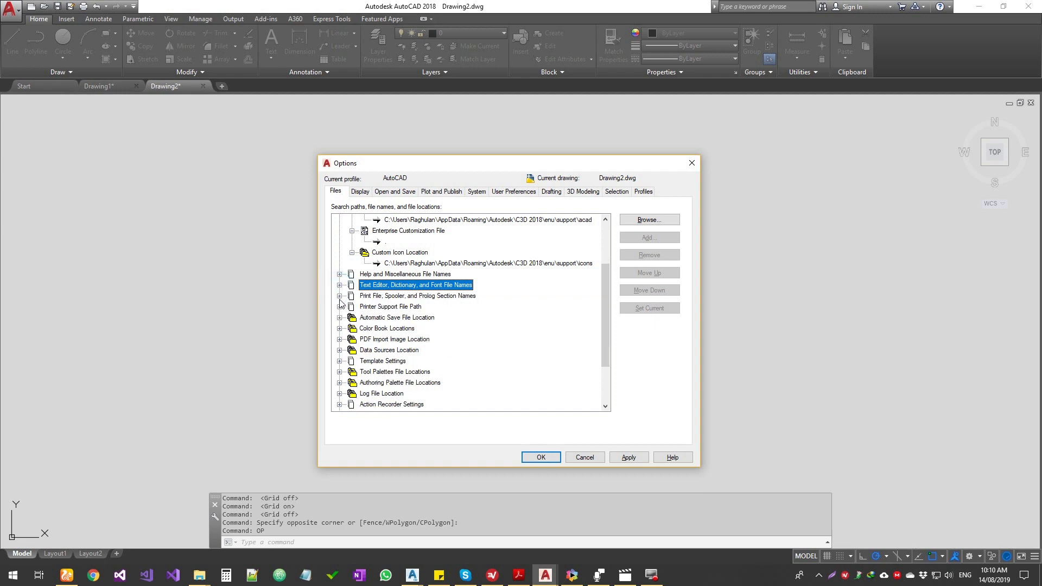
- Examine the three entries under Print File, Spooler, and Prolog Section Names, then collapse that category
click(339, 296)
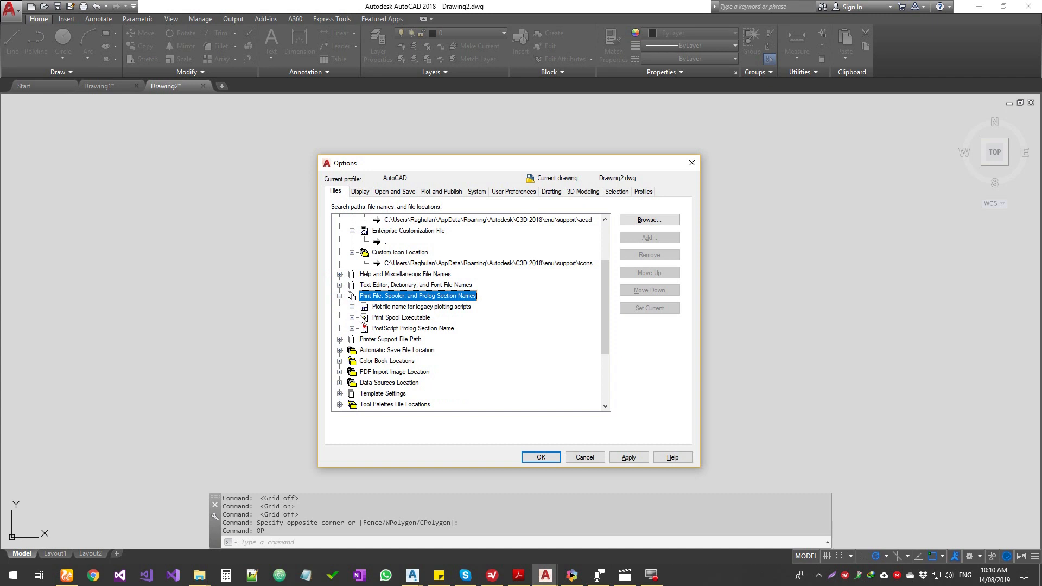
click(353, 328)
click(351, 317)
click(352, 307)
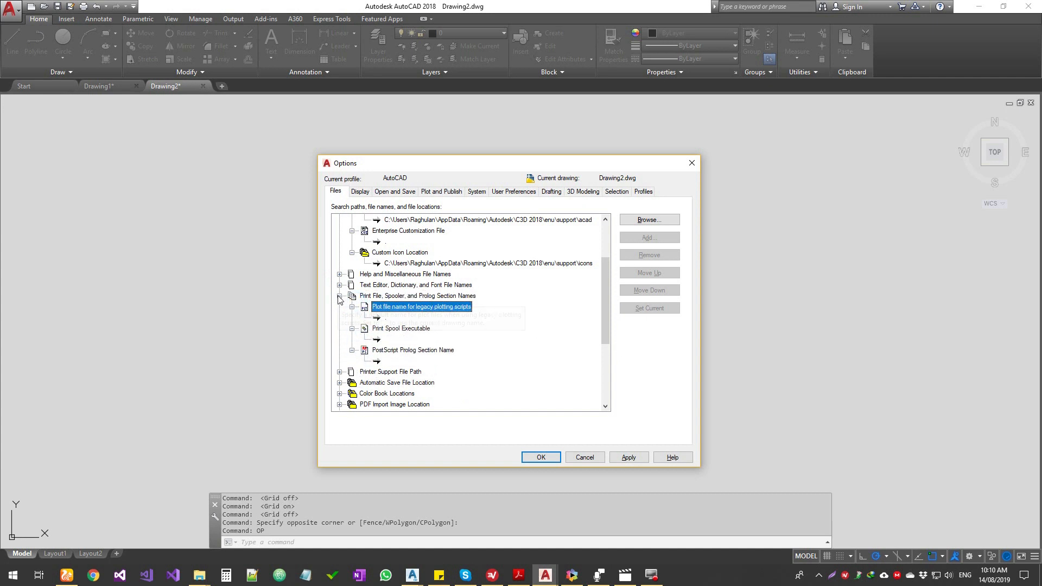
click(340, 296)
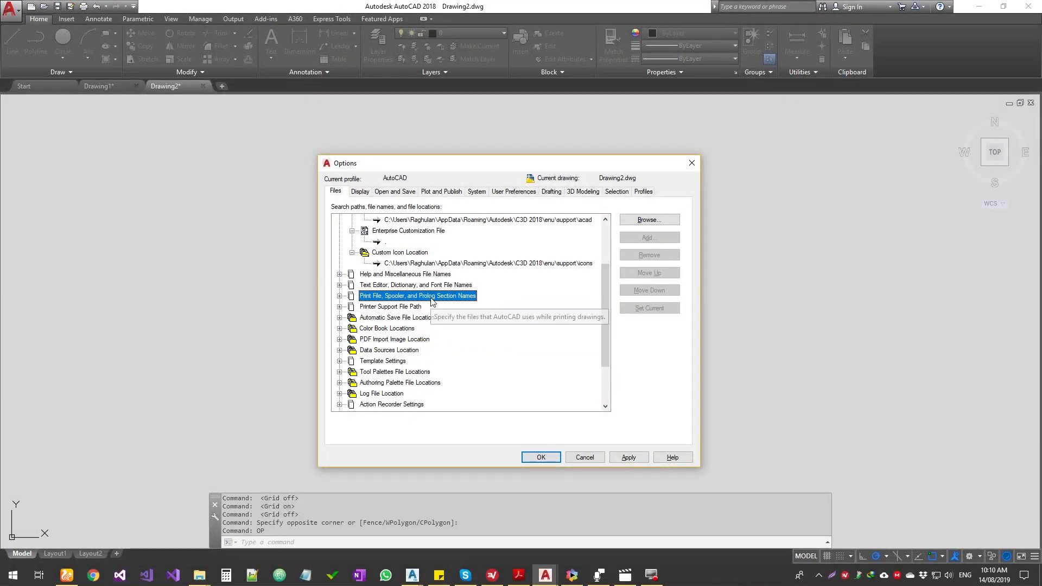
- Expand Printer Support File Path and check the folder set for Print Spooler File Location
double_click(406, 307)
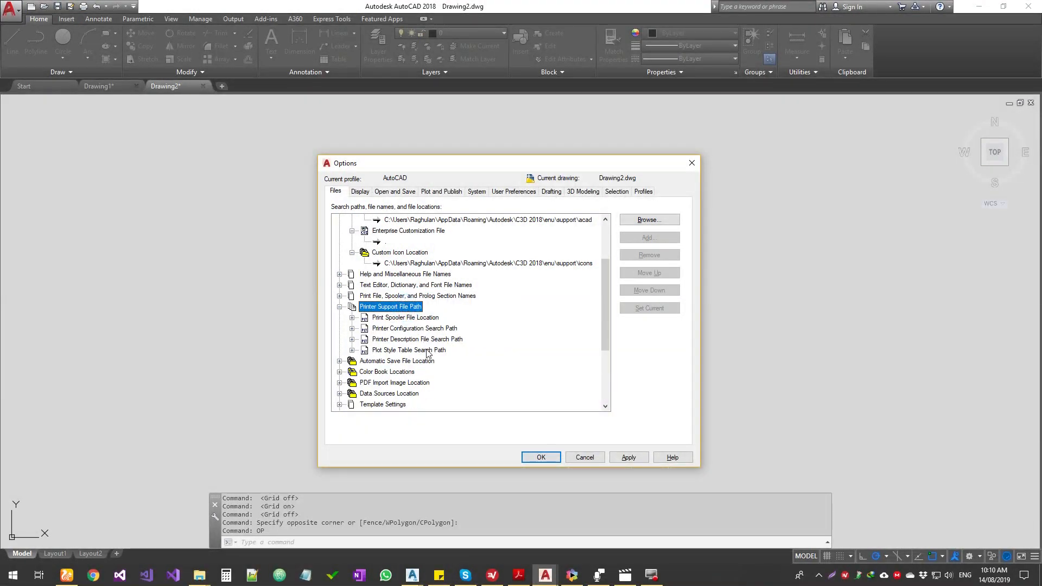
click(428, 320)
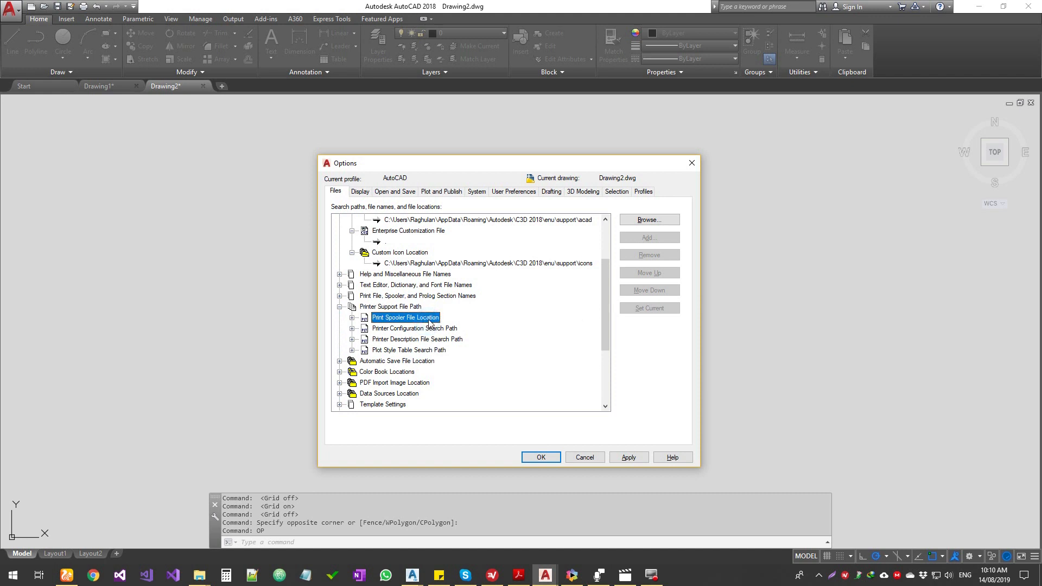
double_click(428, 320)
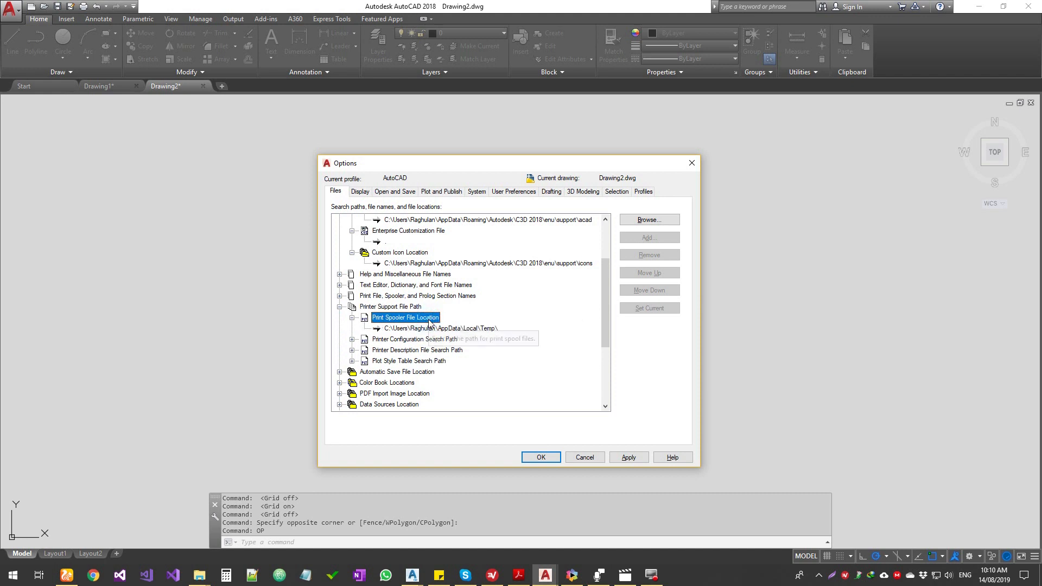
double_click(429, 320)
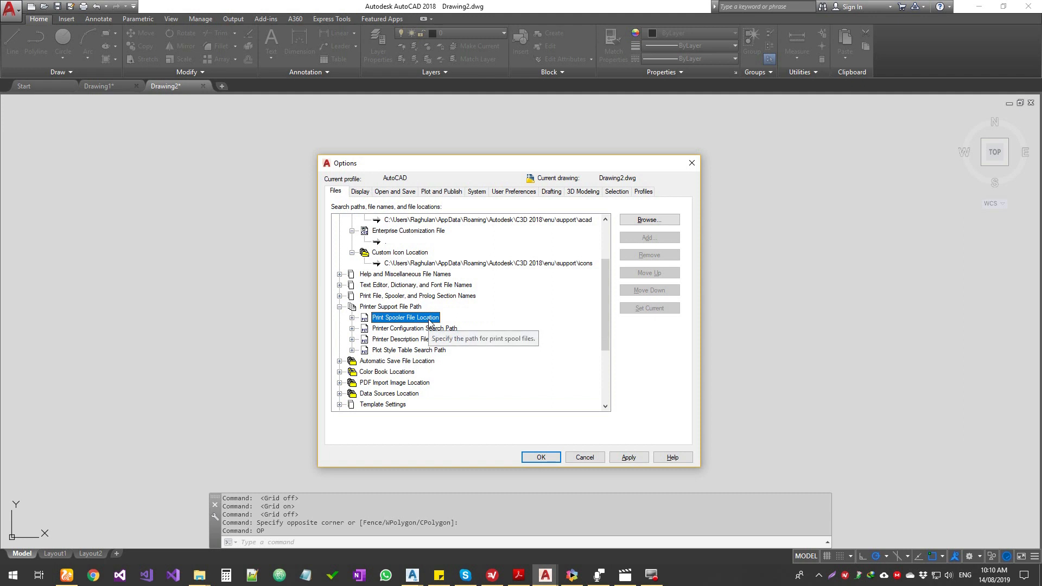
- Examine the printer configuration, printer description and plot style table search paths, then collapse Printer Support File Path
double_click(437, 328)
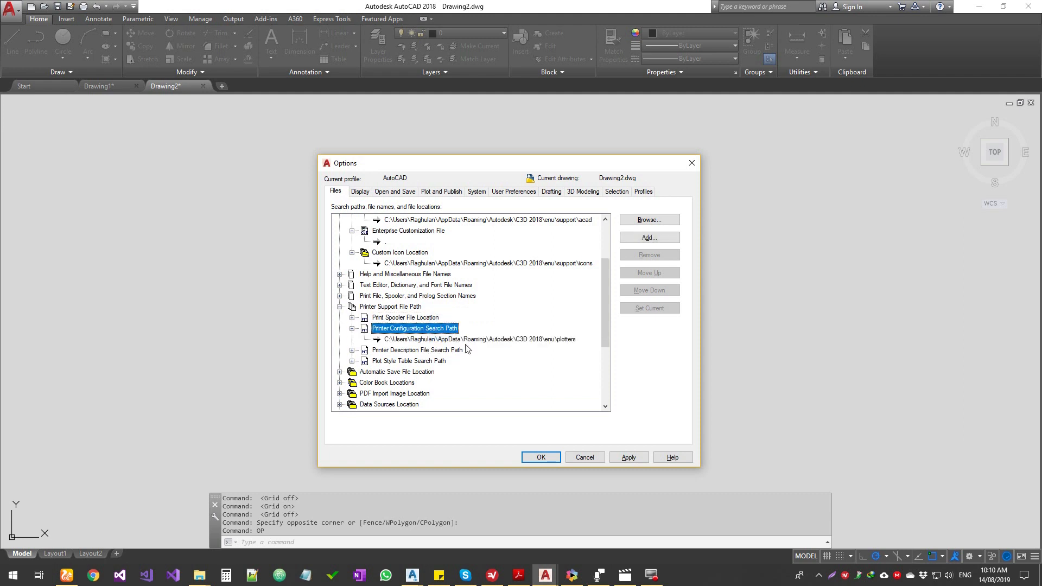
double_click(451, 350)
scroll(519, 379, down, 2)
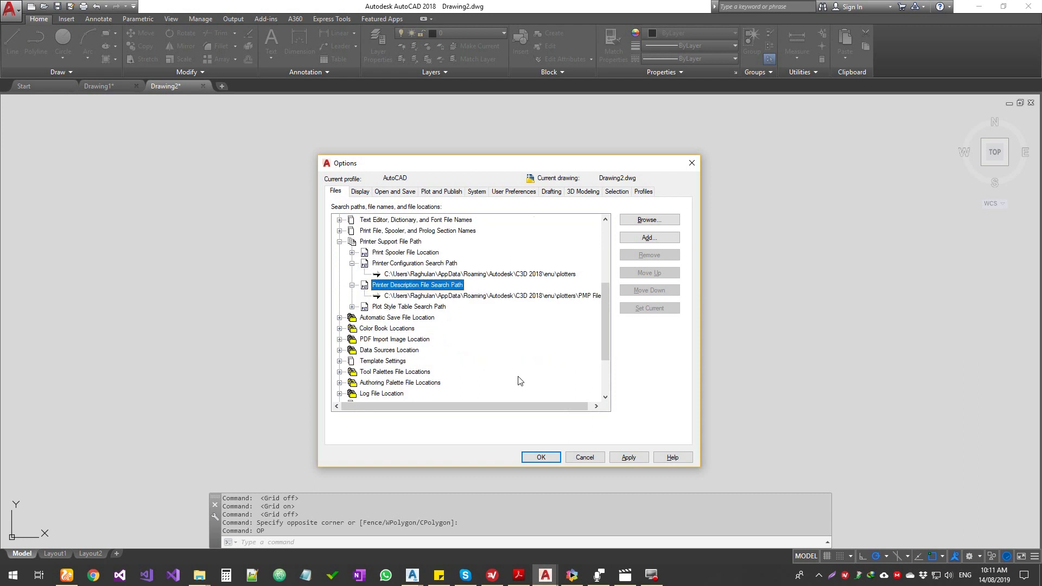
double_click(426, 306)
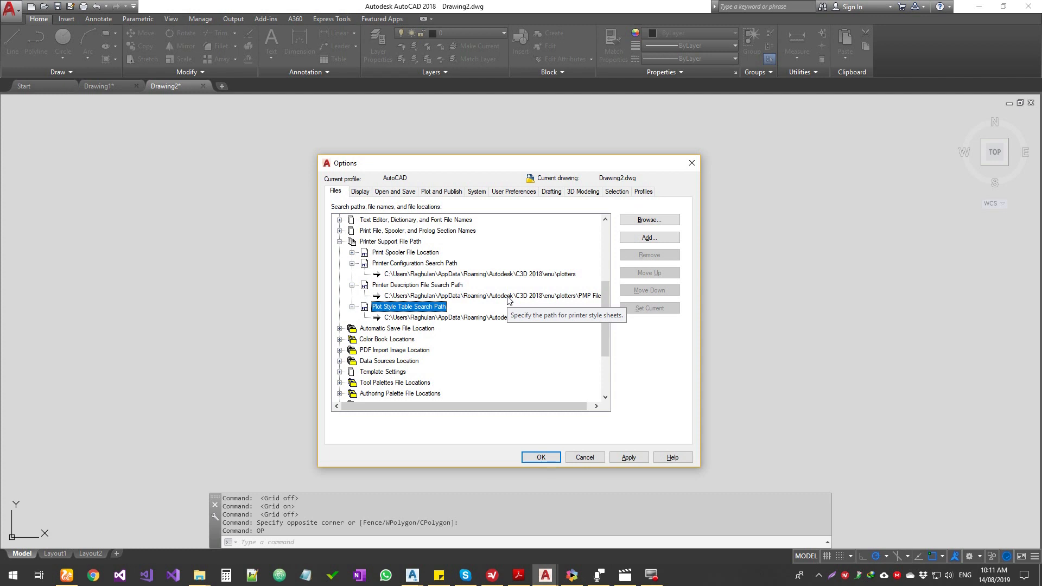
click(352, 307)
click(351, 285)
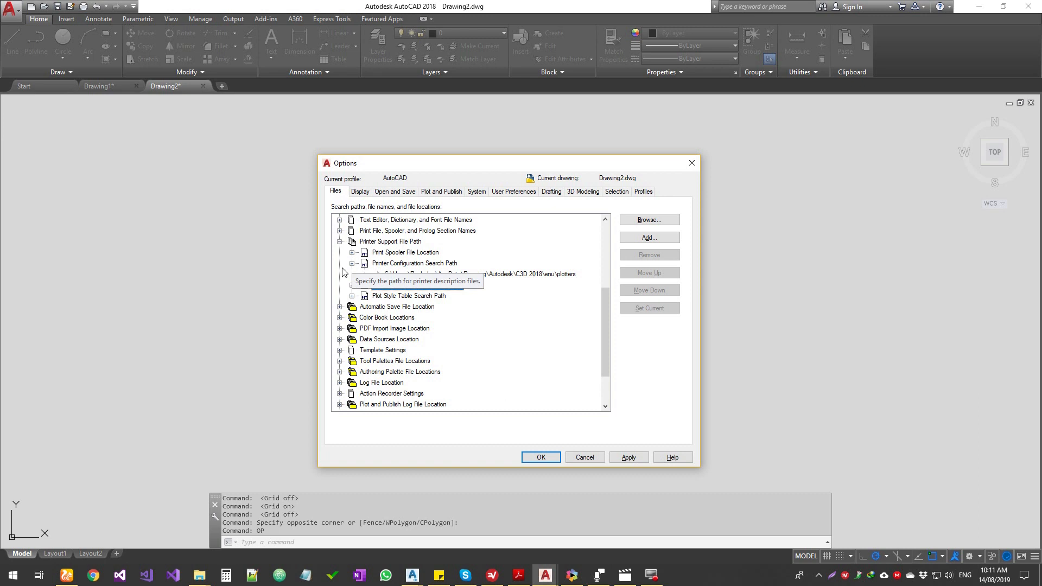
click(340, 241)
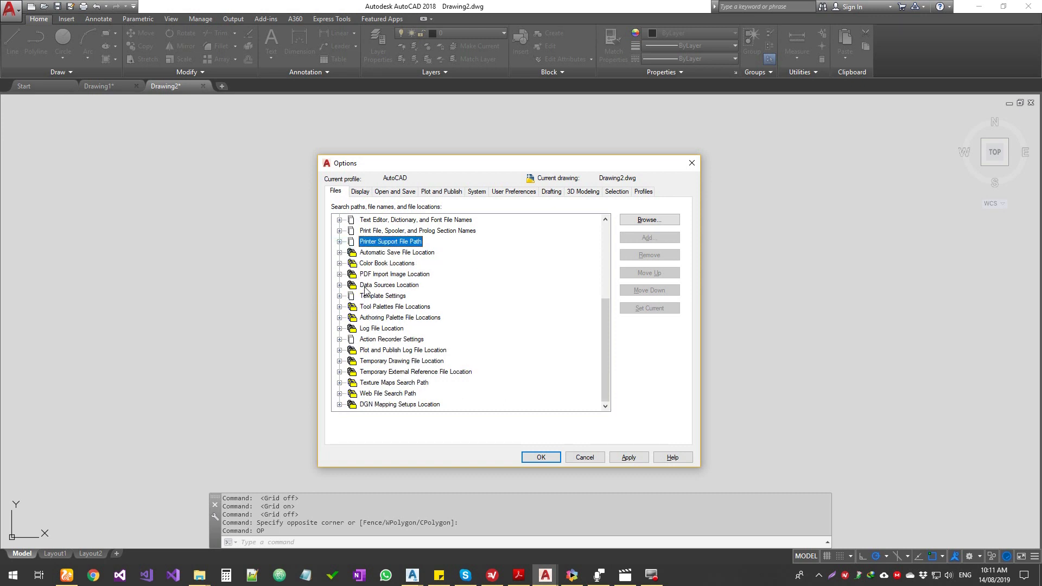
- Examine the folders under Automatic Save File Location and Color Book Locations, collapsing only the color book category
click(340, 252)
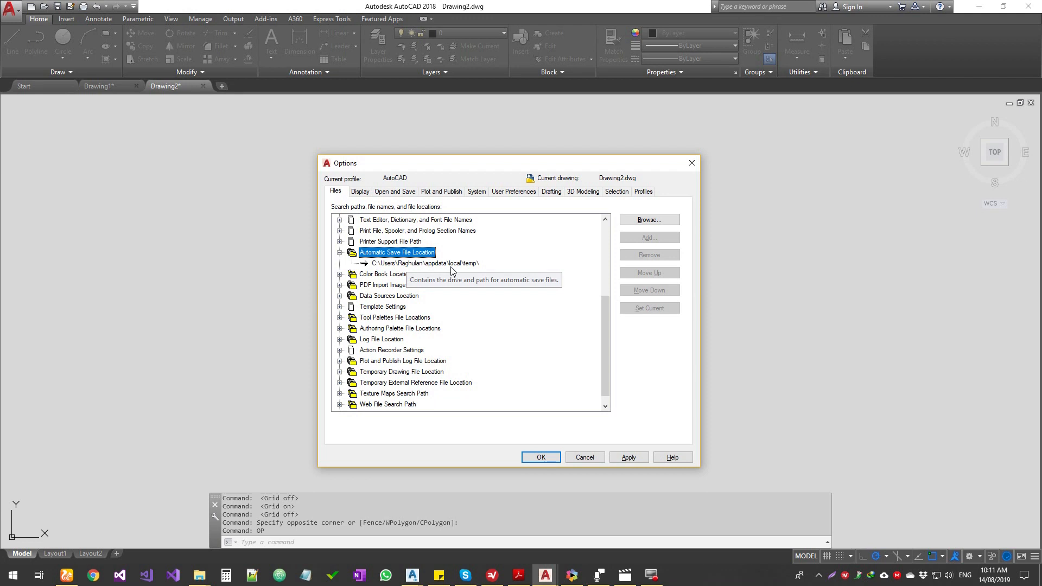
click(339, 275)
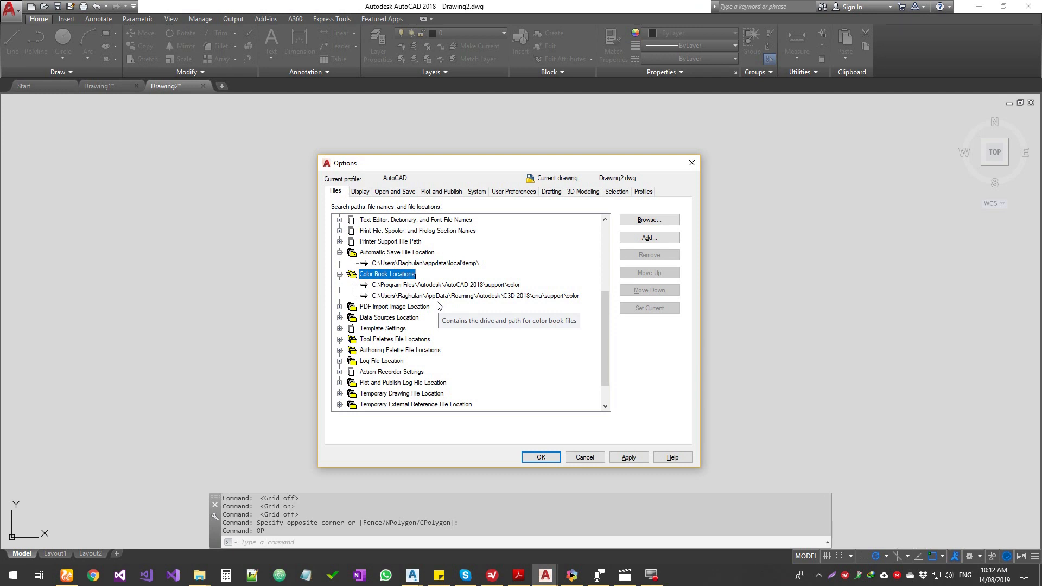
click(339, 274)
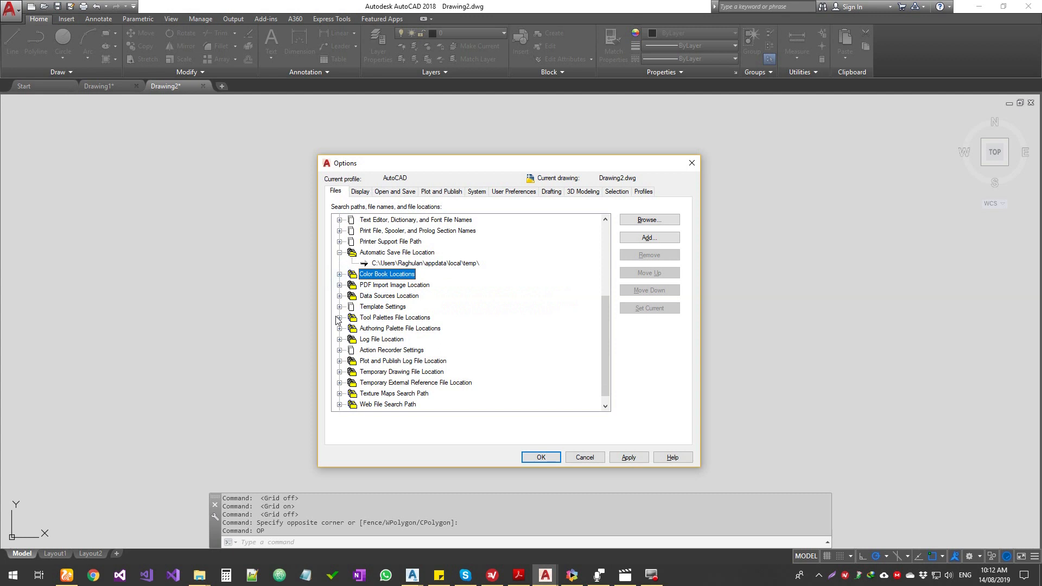
- Check the folders set for PDF Import Image Location and Data Sources Location, collapsing each category again
click(339, 284)
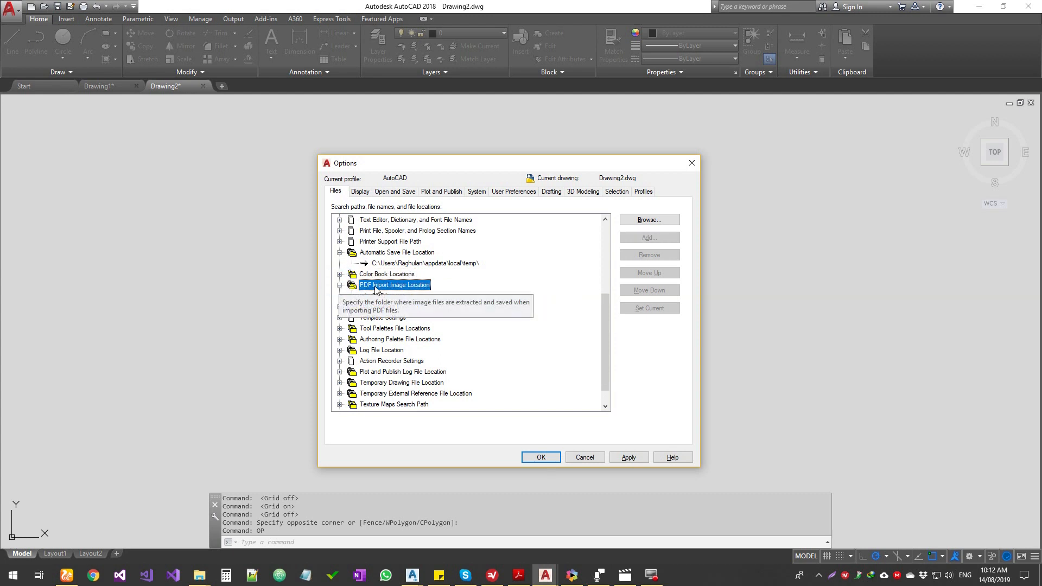
click(339, 285)
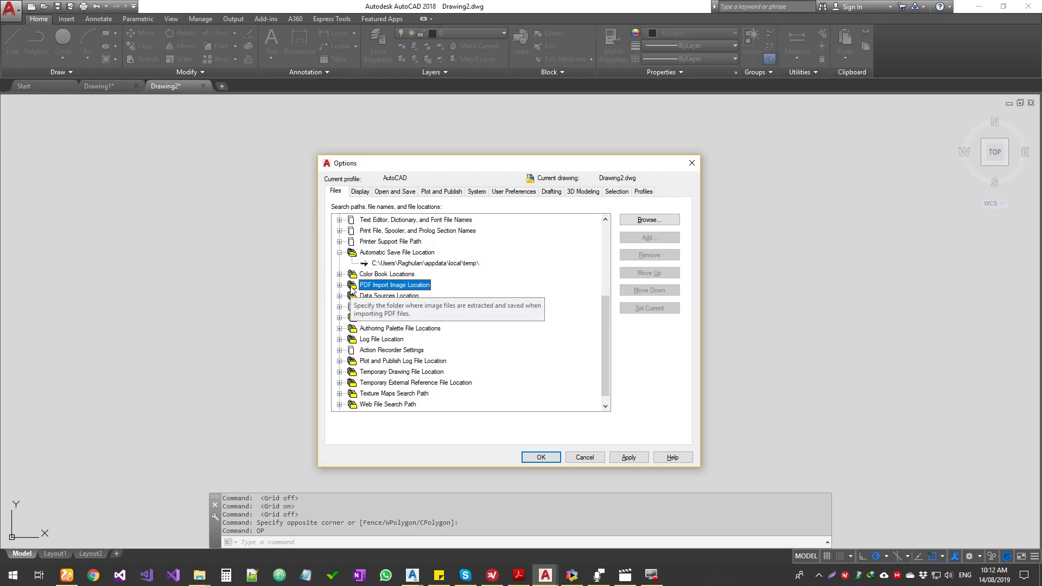
click(339, 296)
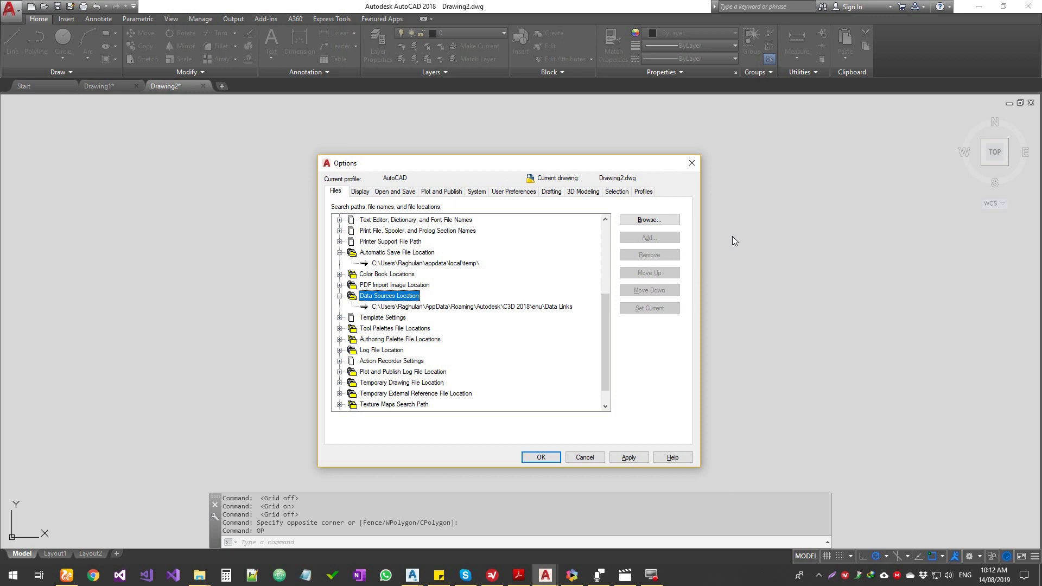
click(548, 307)
click(339, 295)
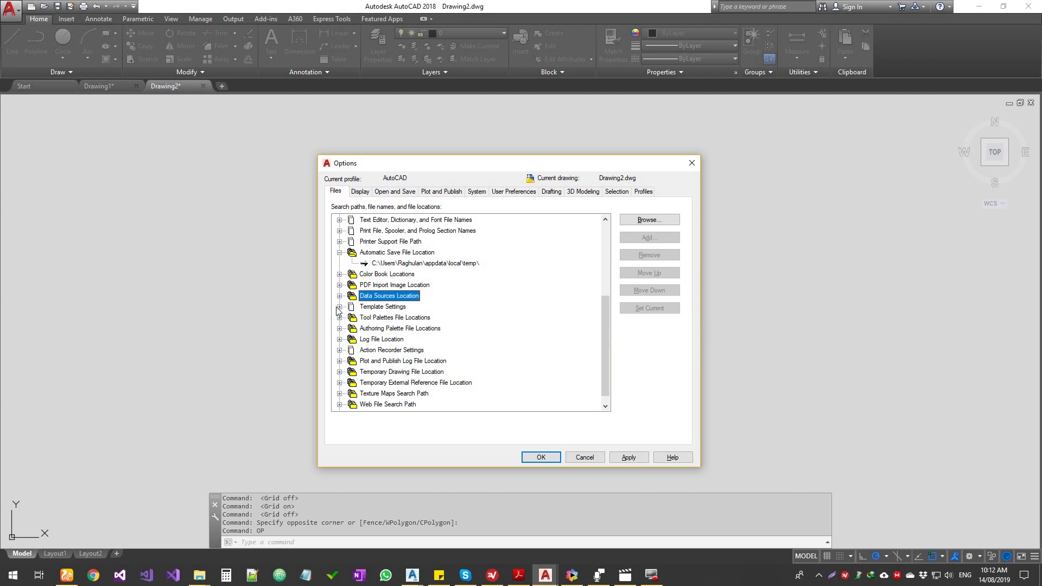
- Examine the drawing template location, sheet set template location and default QNEW template file under Template Settings
click(339, 307)
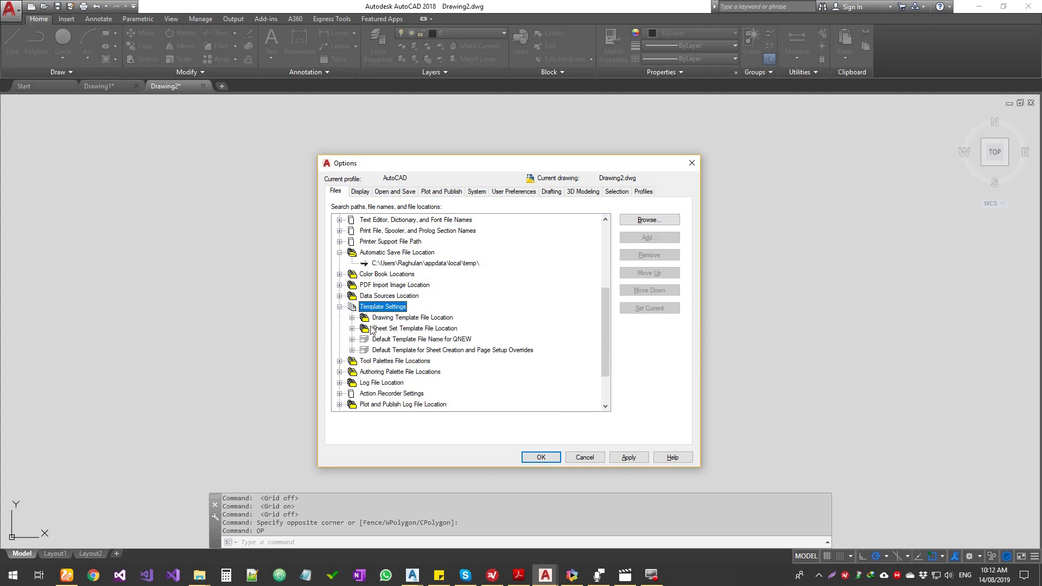
double_click(417, 319)
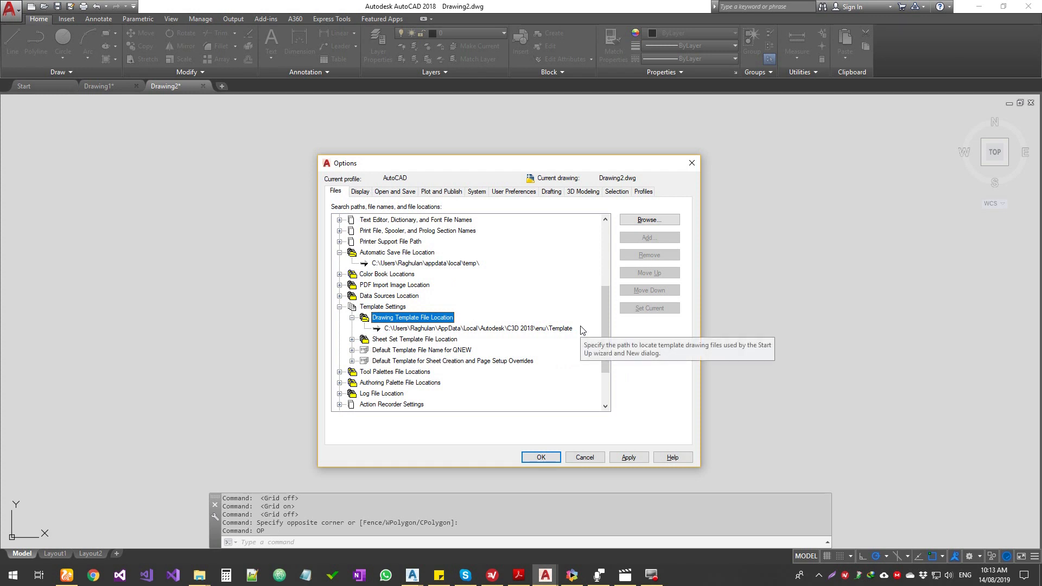
click(352, 339)
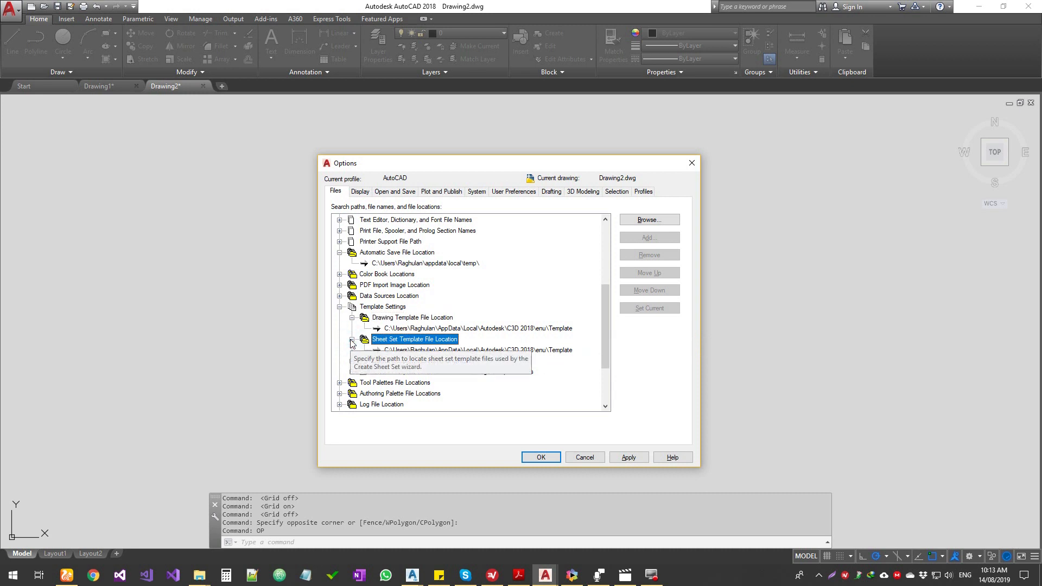
click(548, 350)
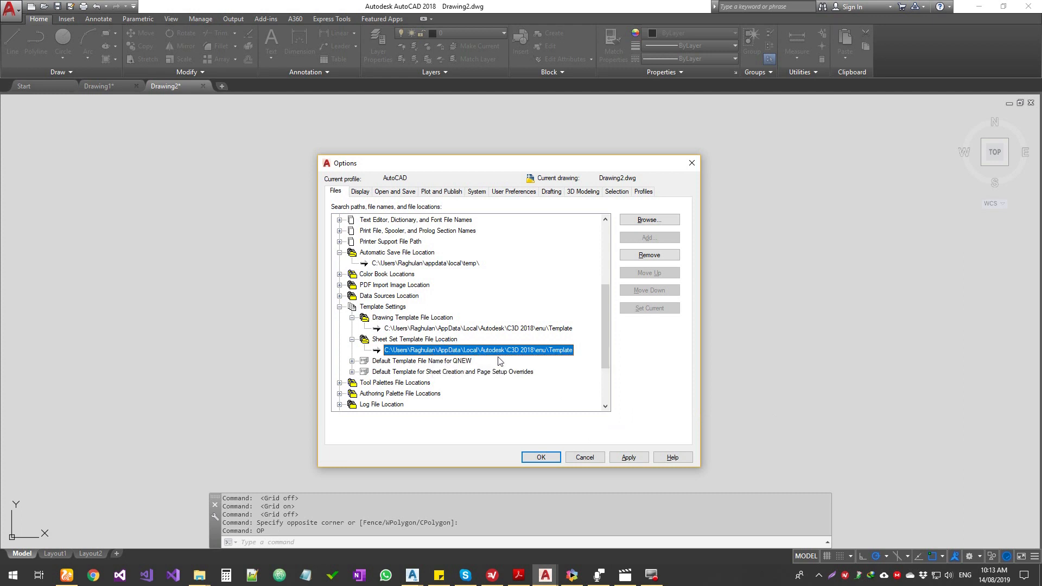
double_click(427, 363)
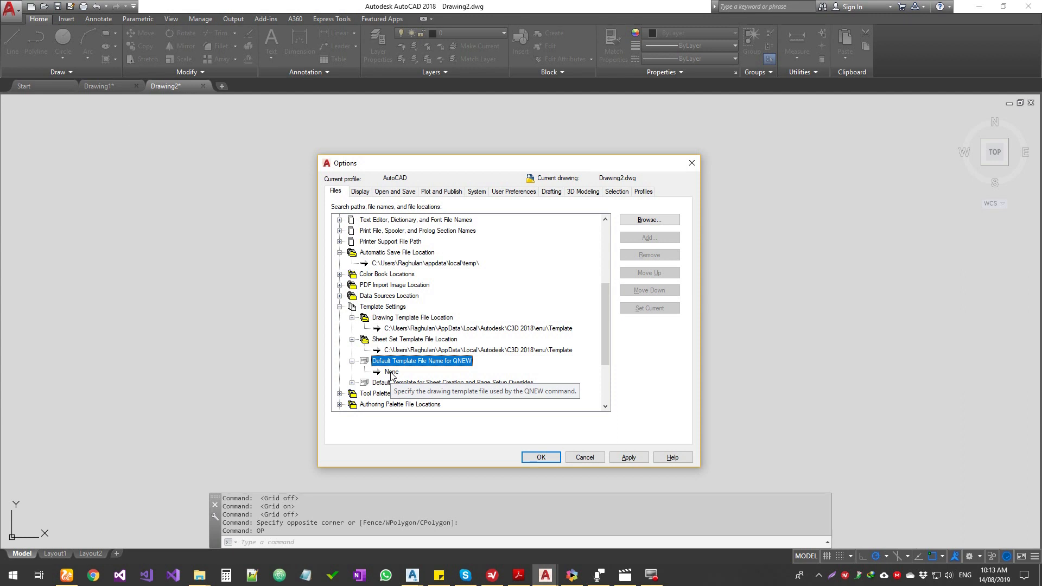
- Examine the full path of the default template for sheet creation and page setup overrides
click(351, 382)
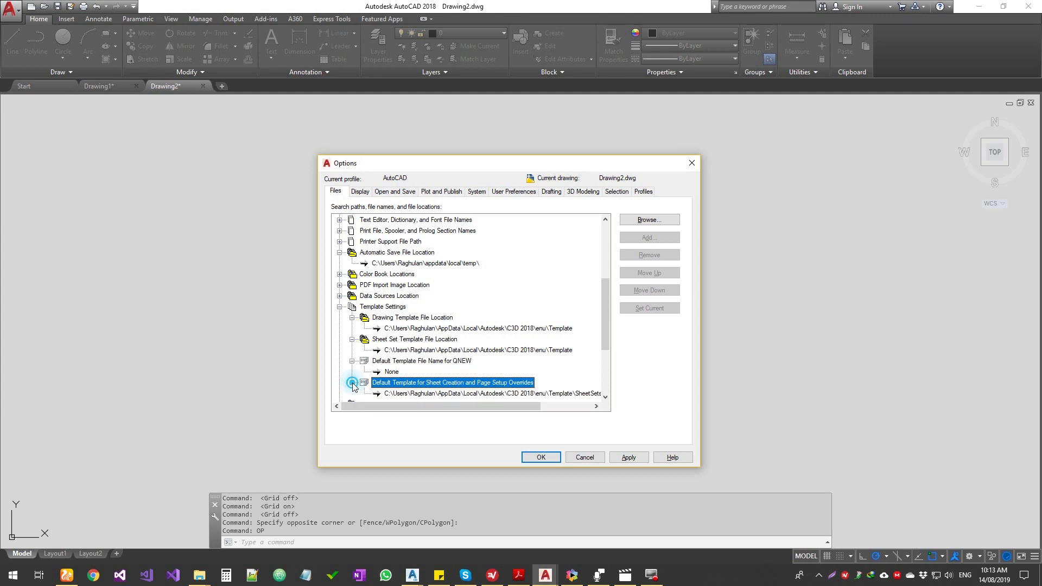
scroll(421, 389, down, 2)
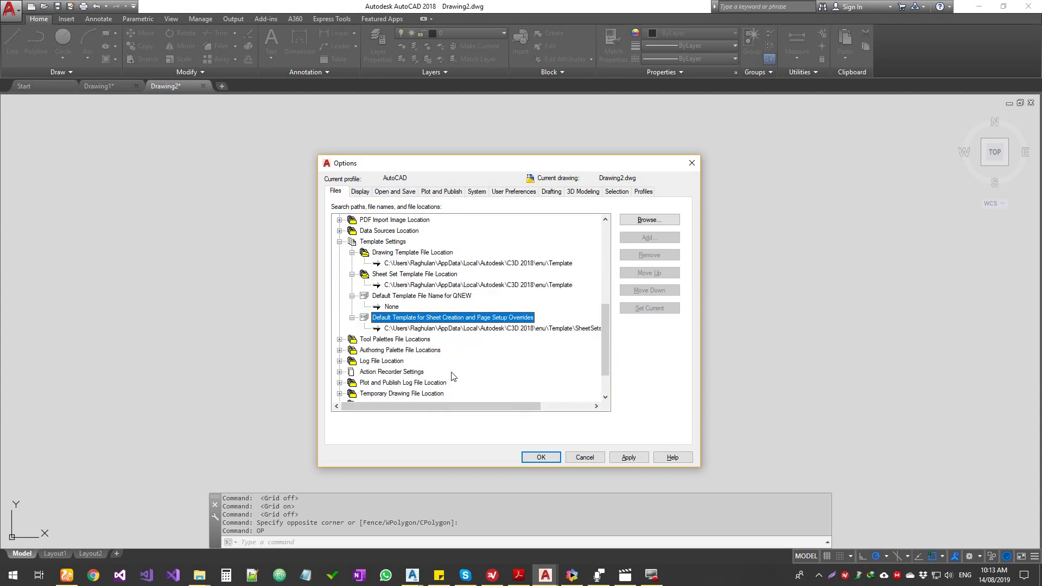
drag(480, 404, 562, 404)
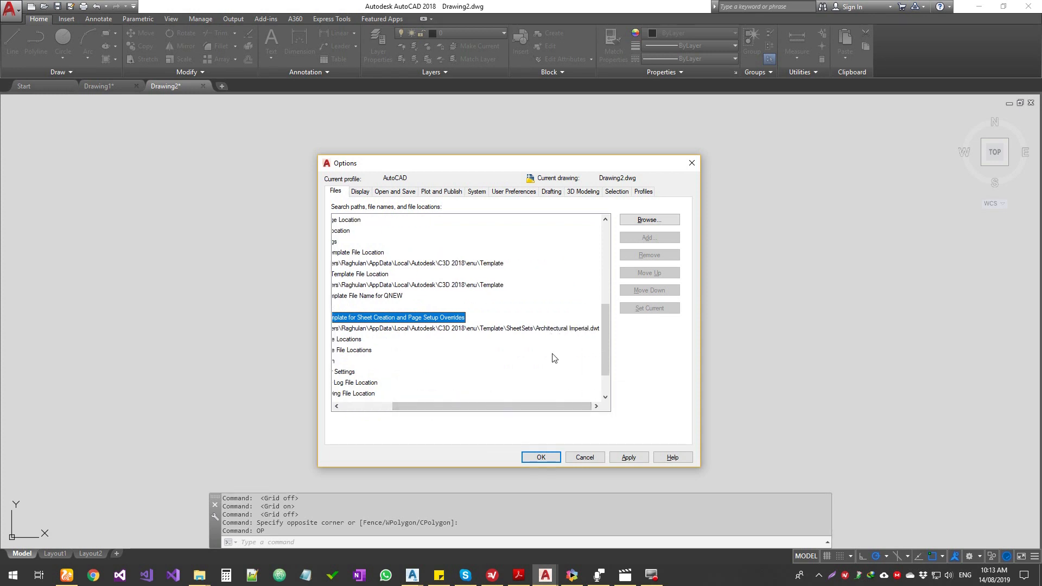
drag(491, 407, 382, 411)
- Examine the folders set under Tool Palettes File Locations and Authoring Palette File Locations
click(339, 339)
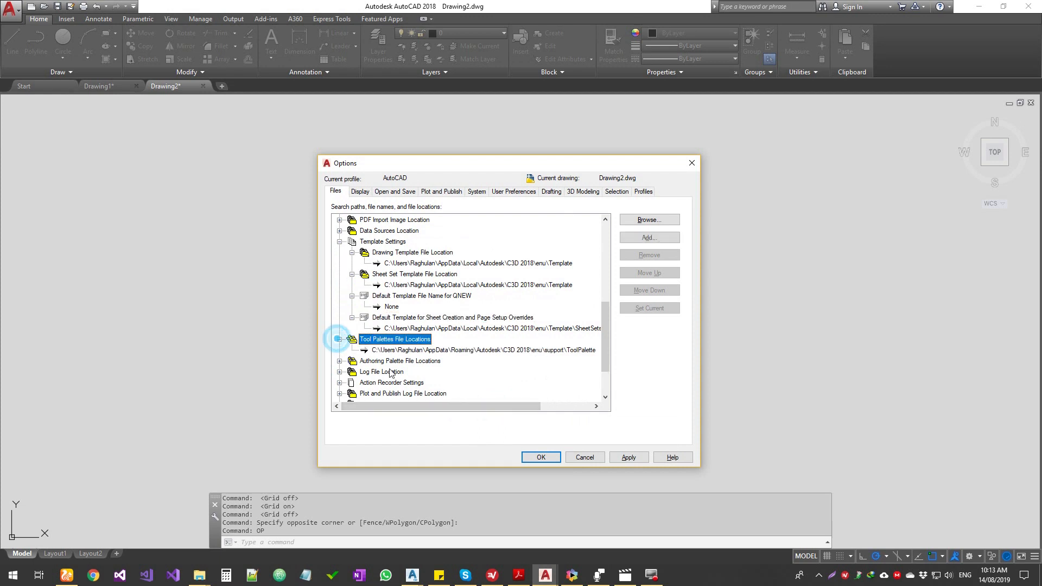
click(478, 351)
drag(465, 406, 428, 413)
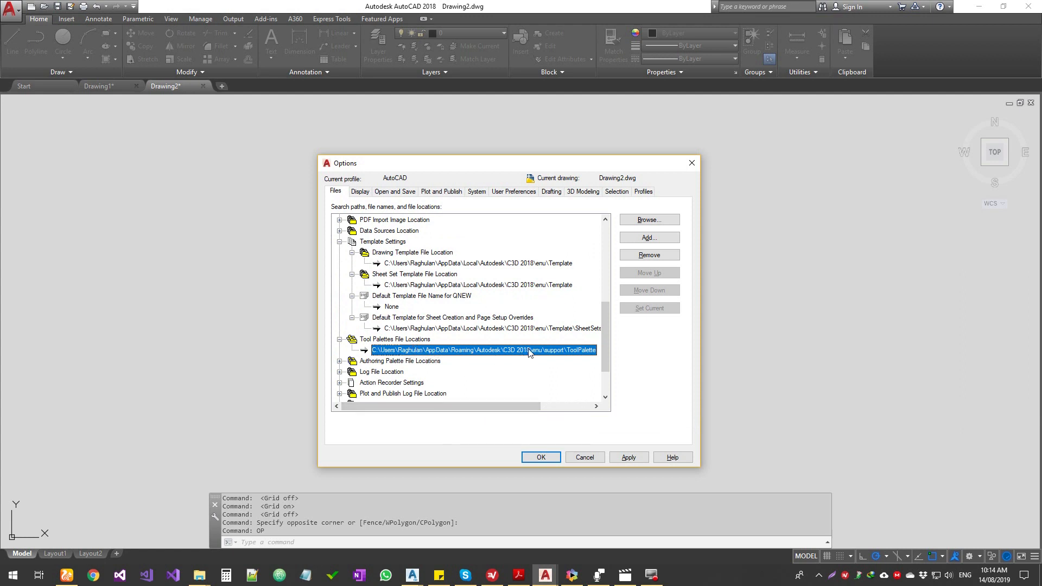
click(339, 361)
scroll(431, 388, down, 2)
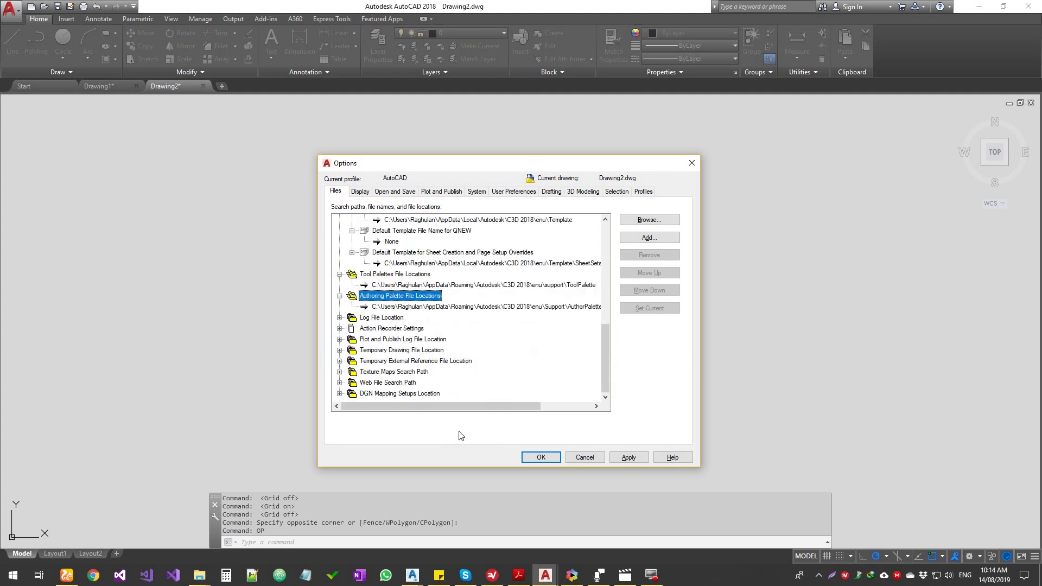
click(461, 405)
- Examine the Log File Location folder and the categories under Action Recorder Settings
double_click(347, 318)
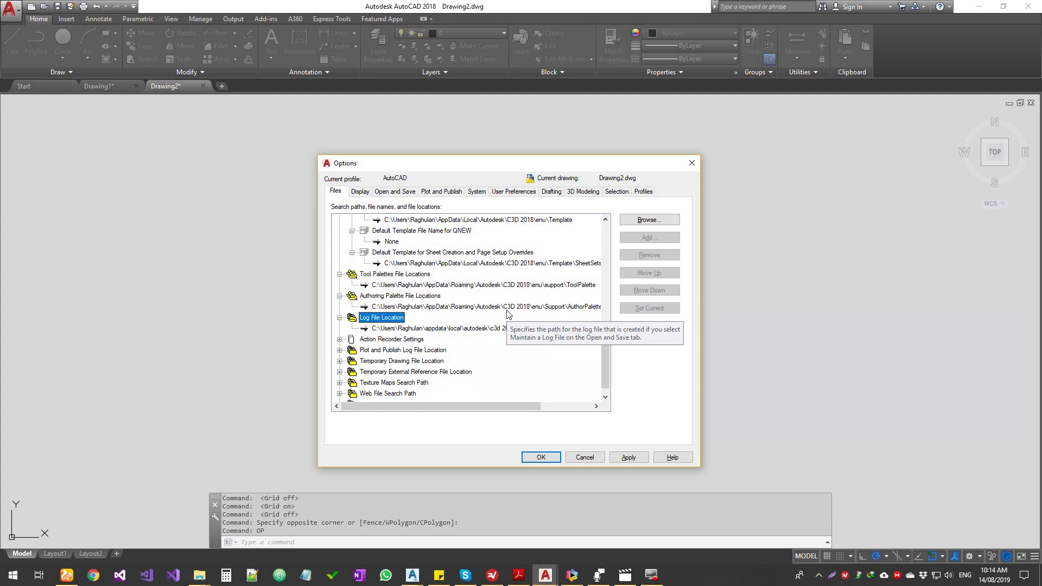
click(340, 340)
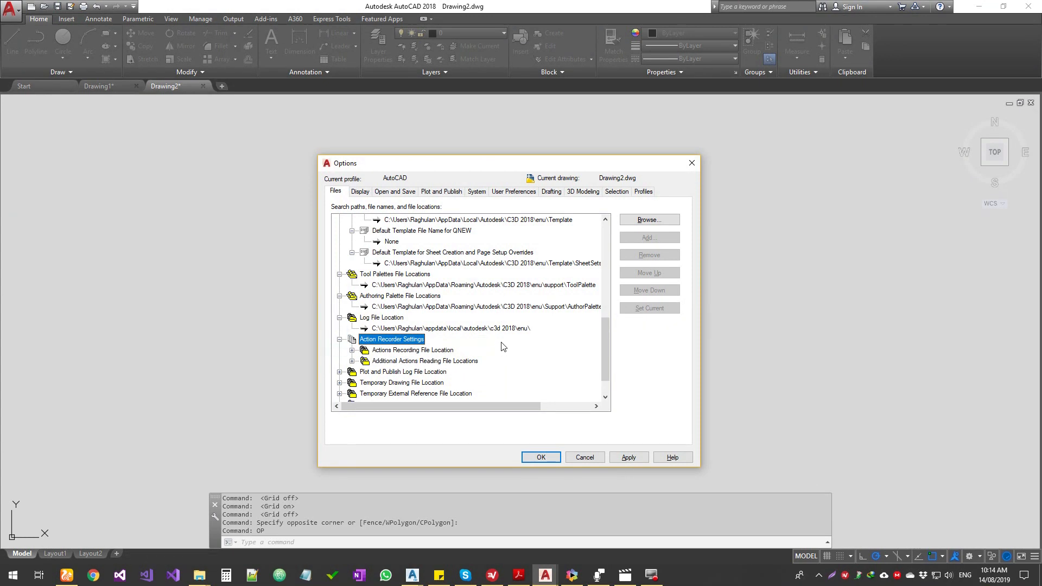
scroll(503, 346, down, 1)
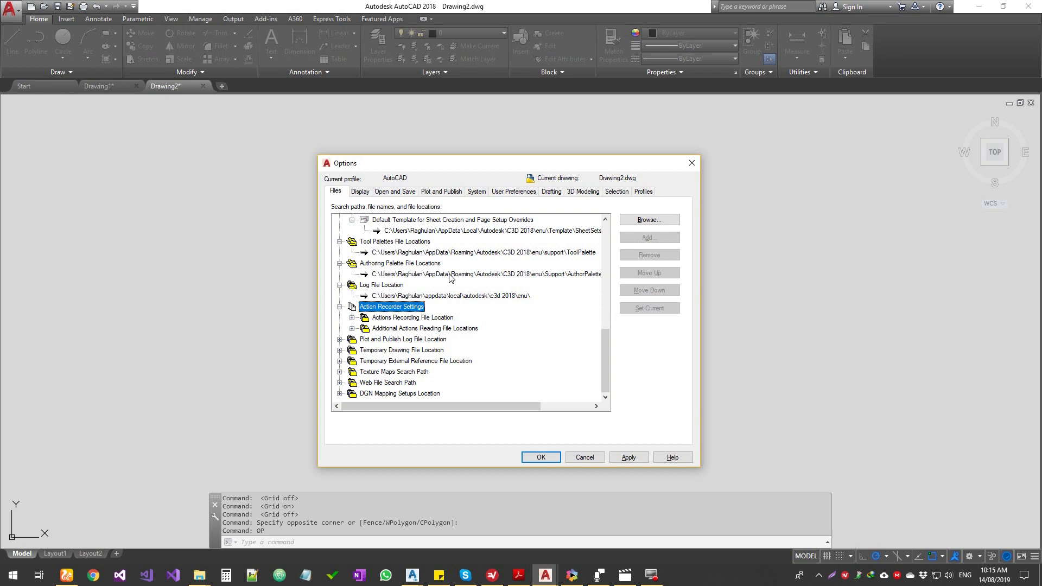
- Examine the folders set for Plot and Publish Log File Location and Temporary Drawing File Location
double_click(408, 339)
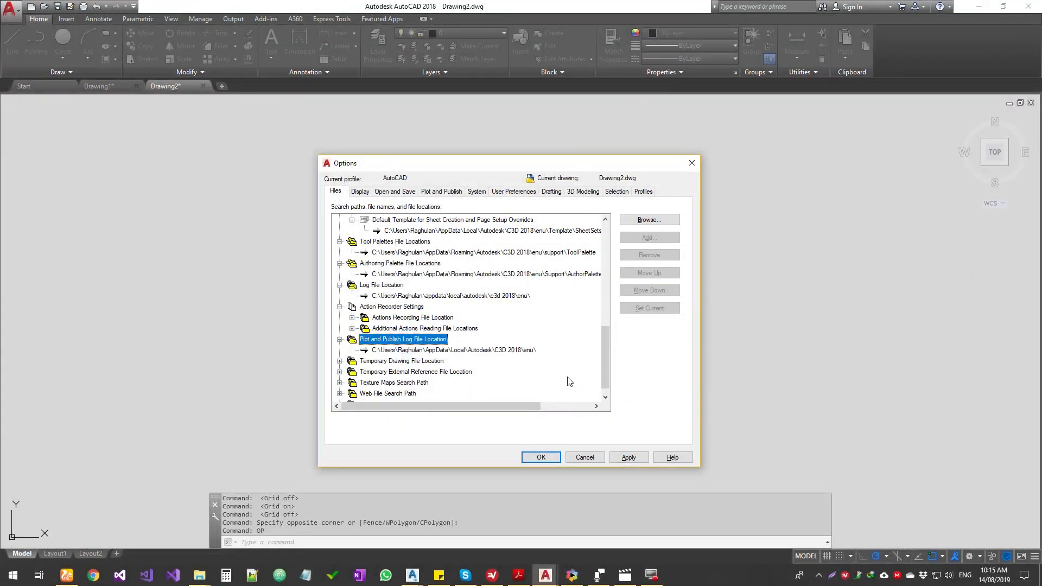
click(458, 350)
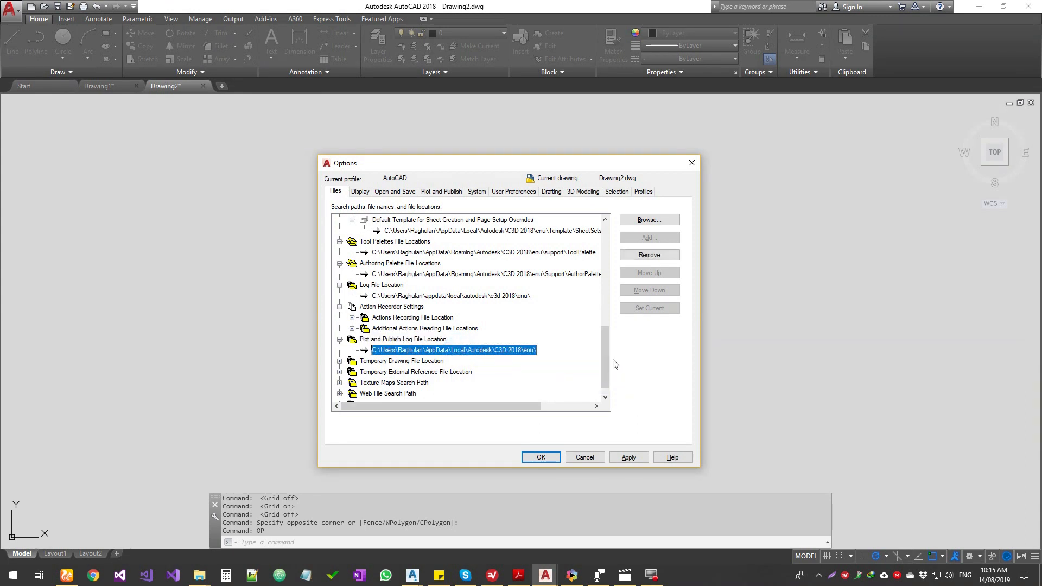
click(340, 361)
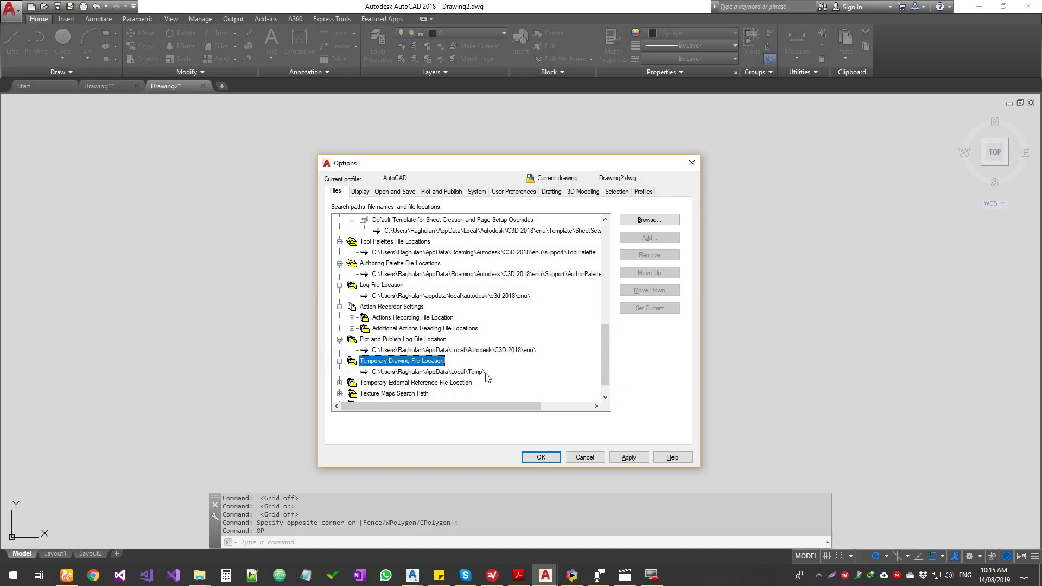
- Examine the Temporary External Reference File Location folder and the Texture Maps Search Path
scroll(486, 377, down, 1)
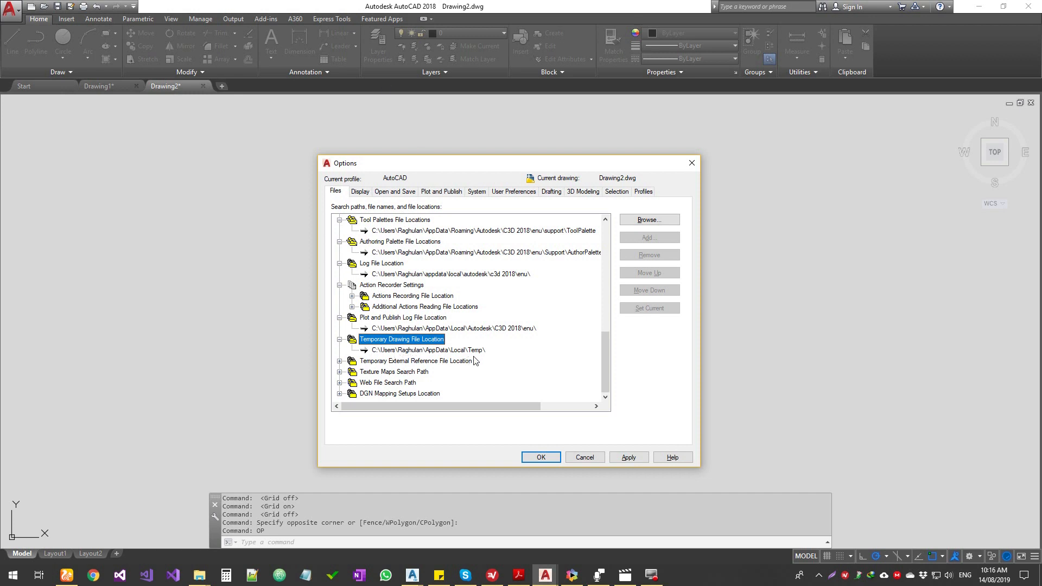
click(341, 361)
scroll(520, 385, down, 1)
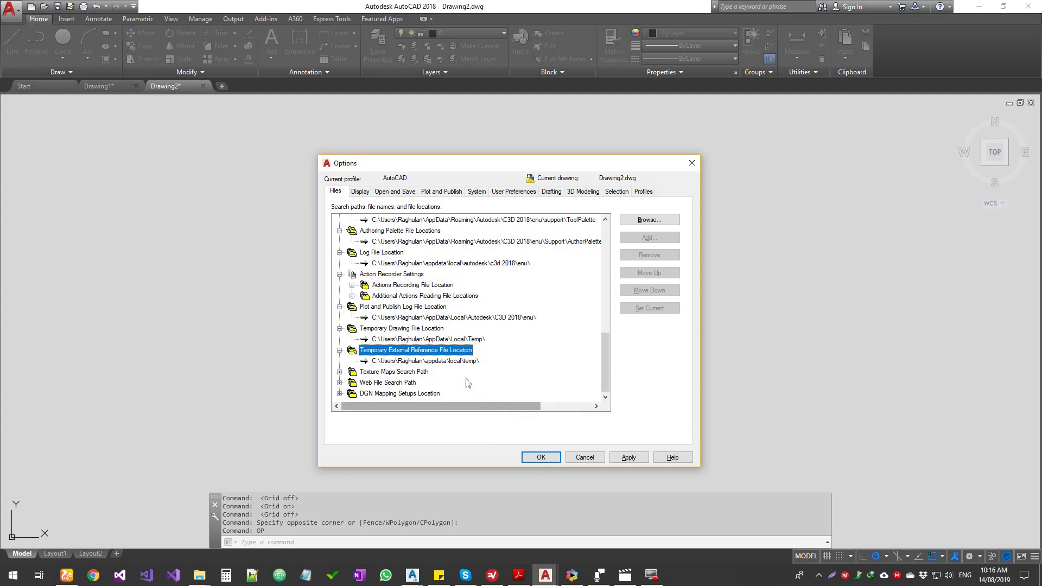
click(339, 372)
scroll(418, 366, down, 1)
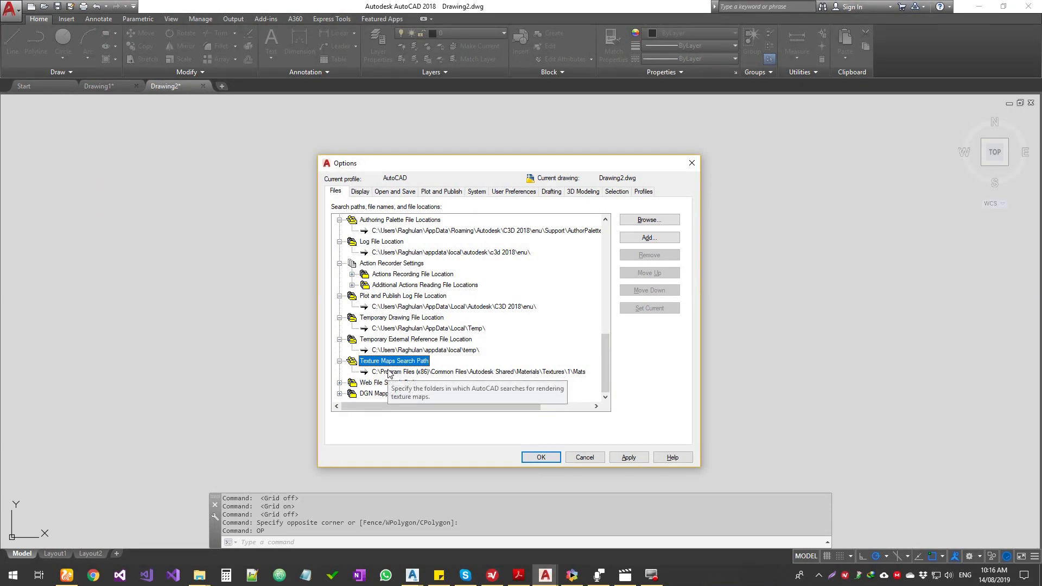
- Examine the Web File Search Path and the DGN Mapping Setups Location
click(339, 382)
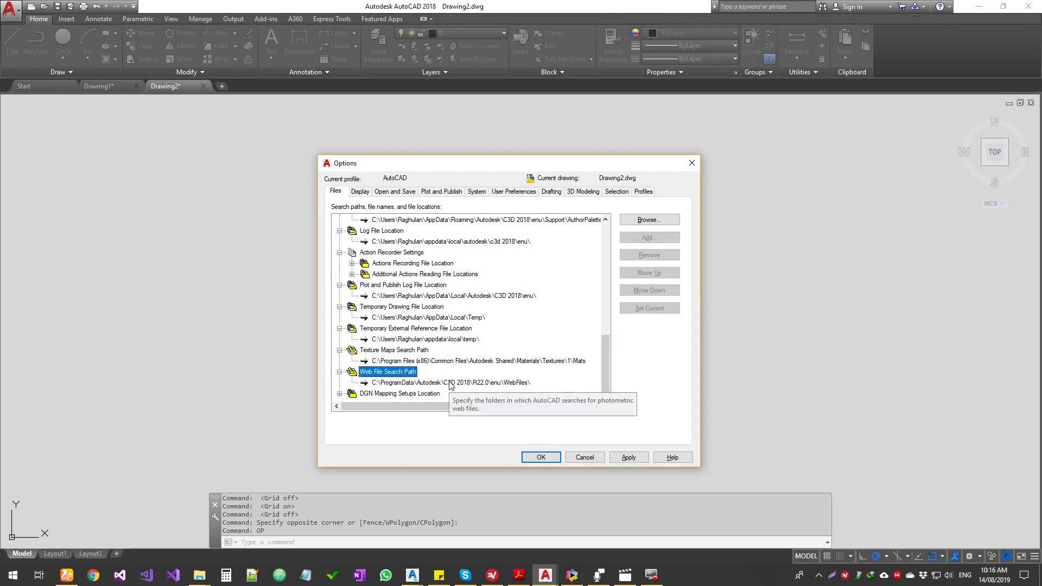
click(450, 383)
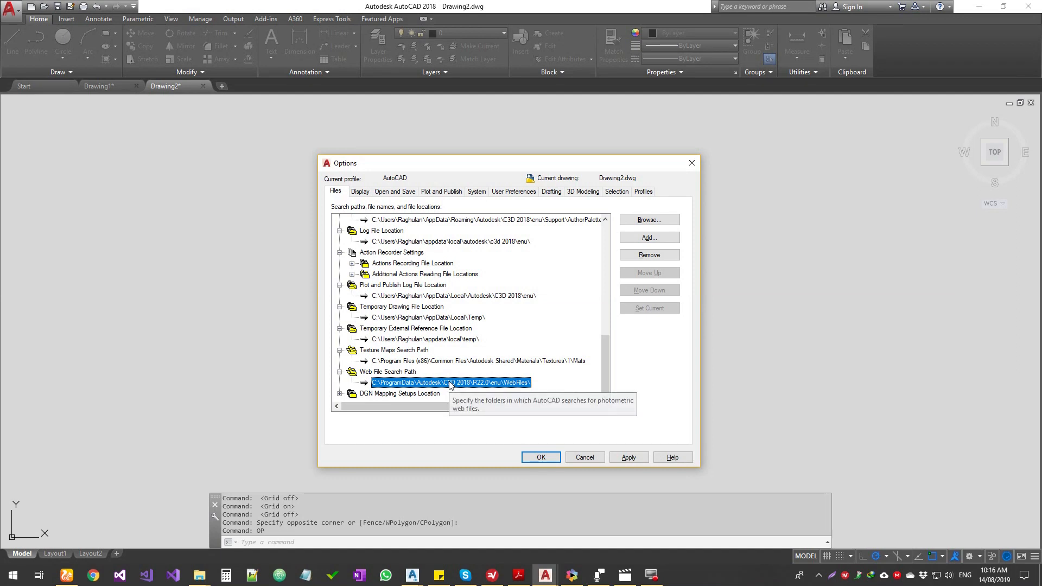
double_click(437, 393)
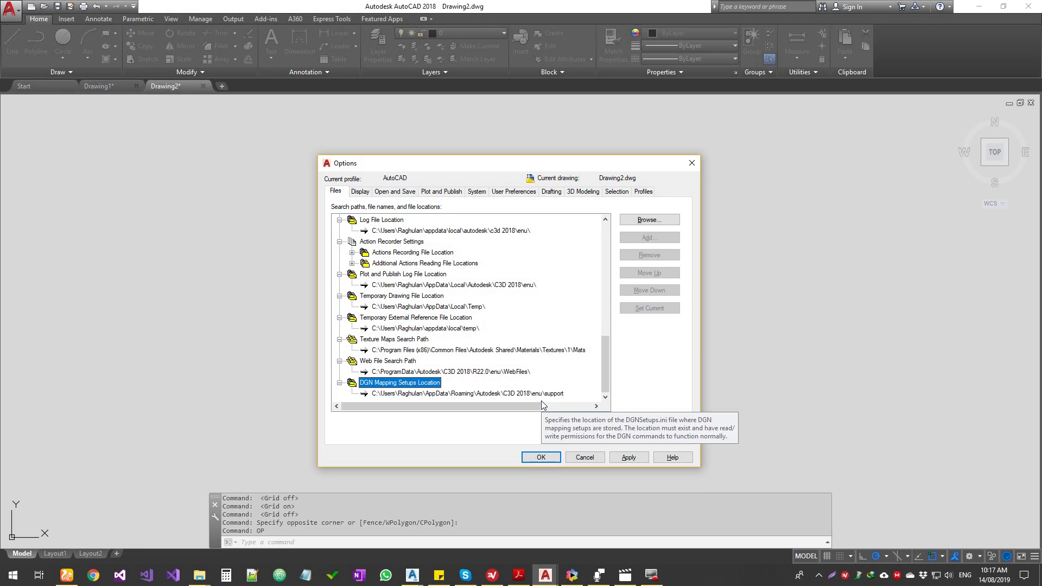
- Open the Display options, move the dialog aside and choose Dark as the color scheme
click(359, 191)
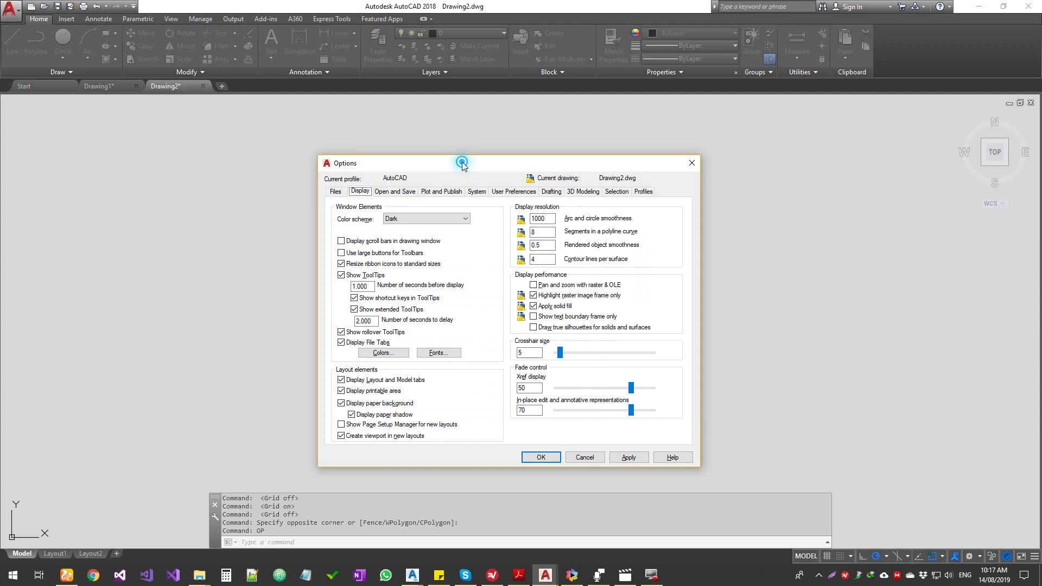
drag(464, 165, 406, 118)
click(363, 172)
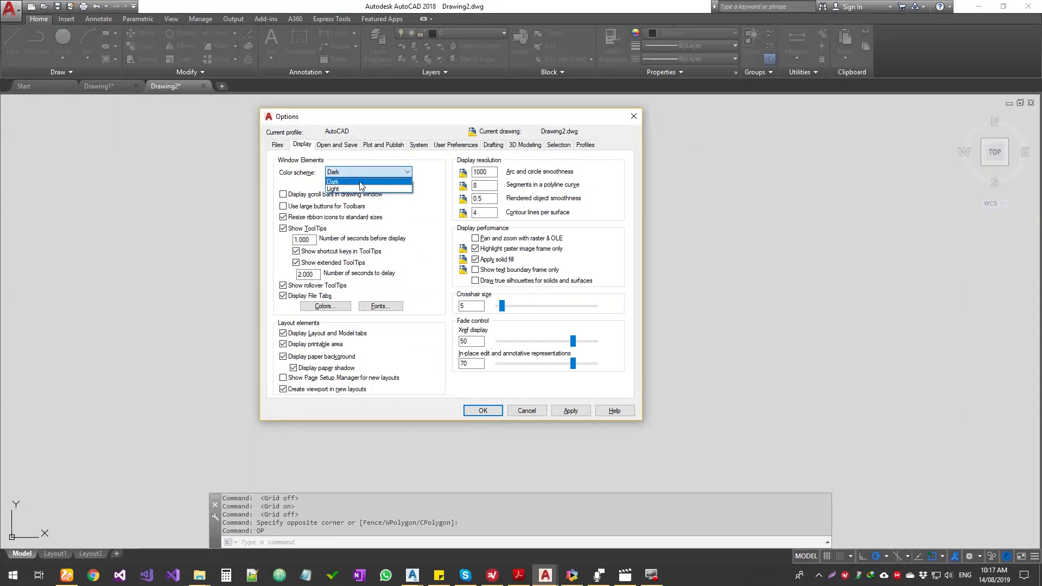
click(359, 182)
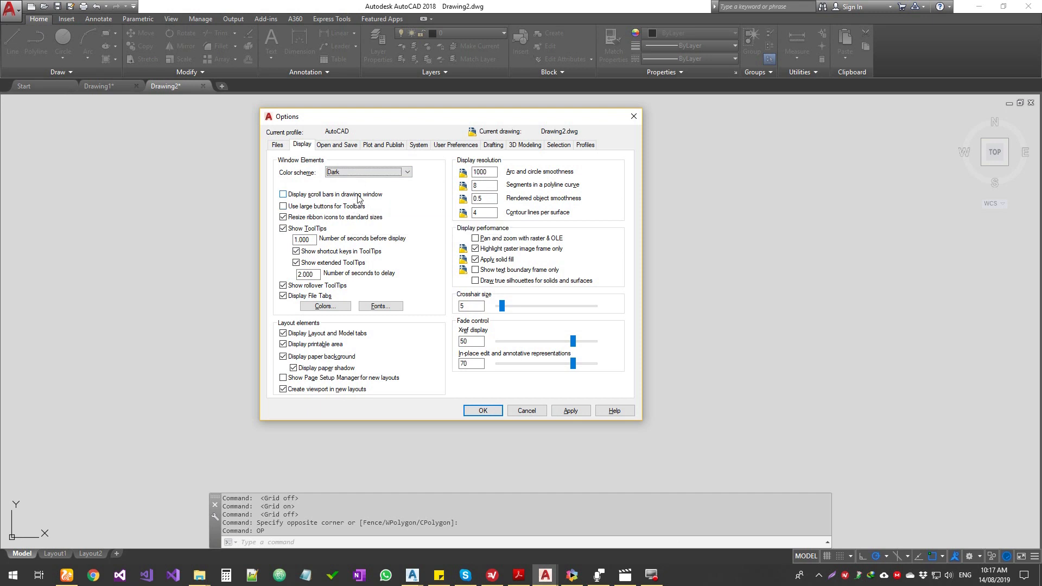
- Apply the display of scroll bars in the drawing window, and turn them off again
click(357, 196)
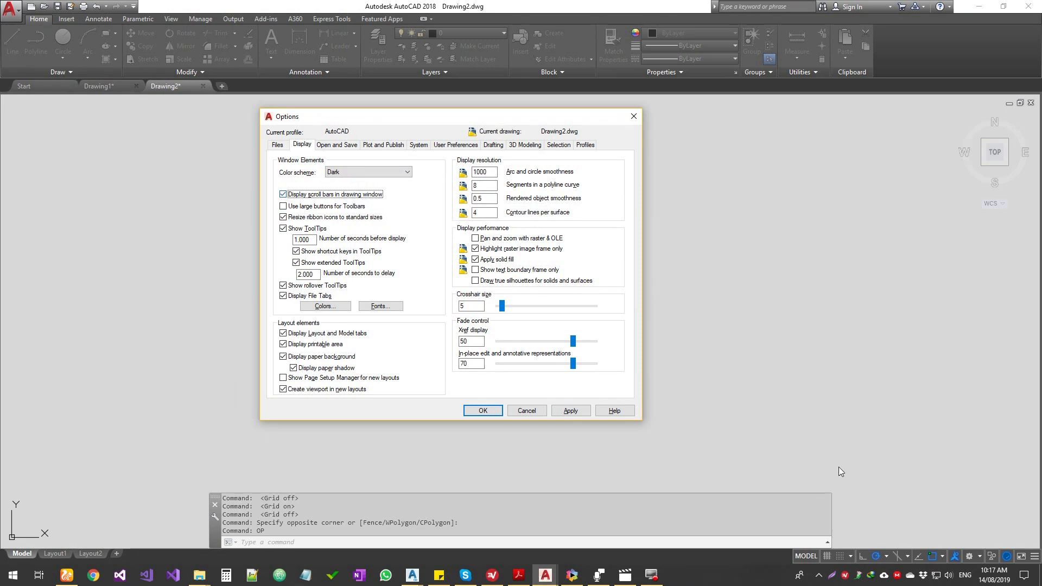
click(571, 411)
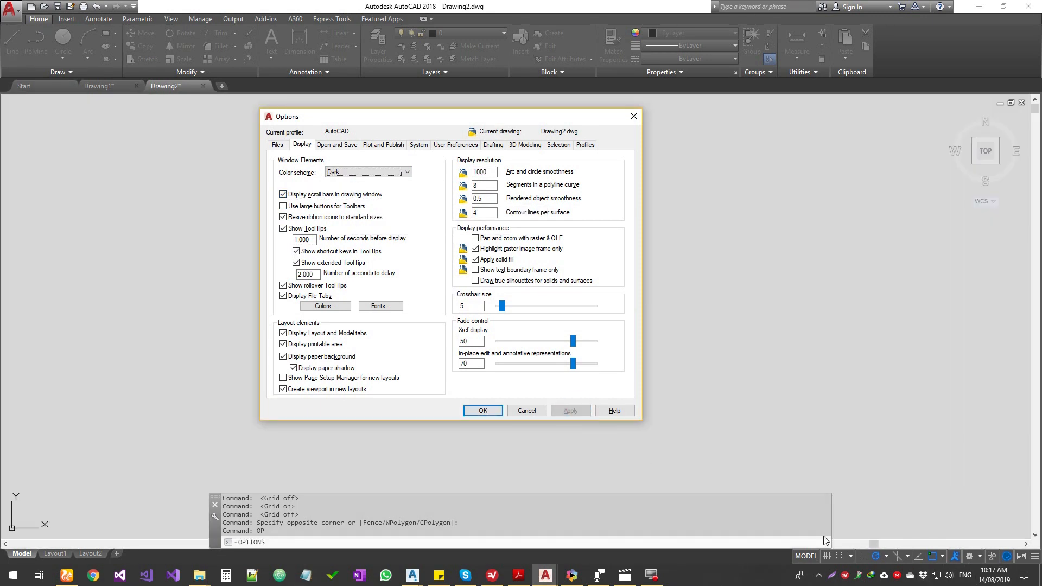
click(283, 194)
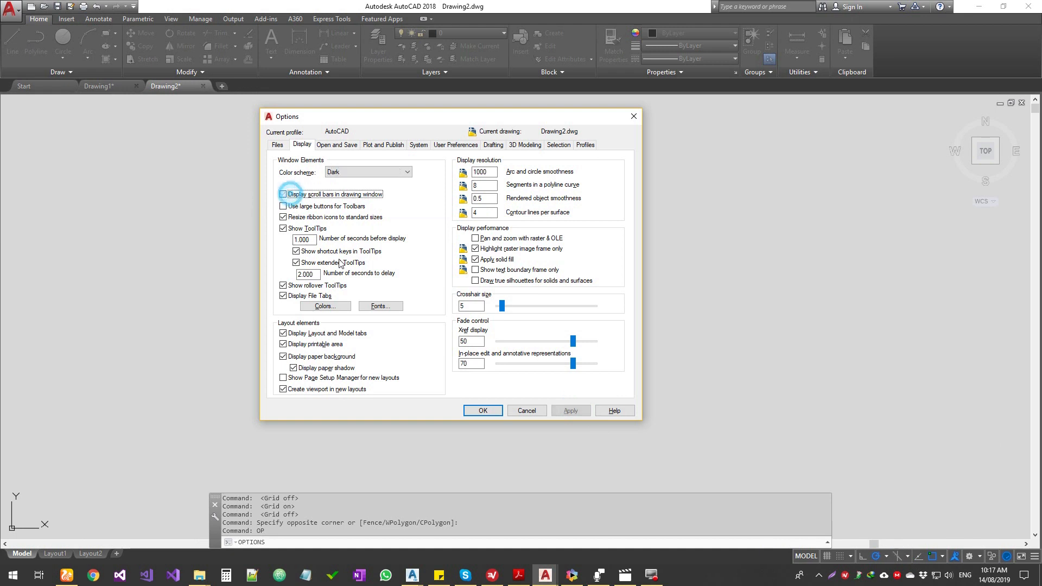
click(566, 410)
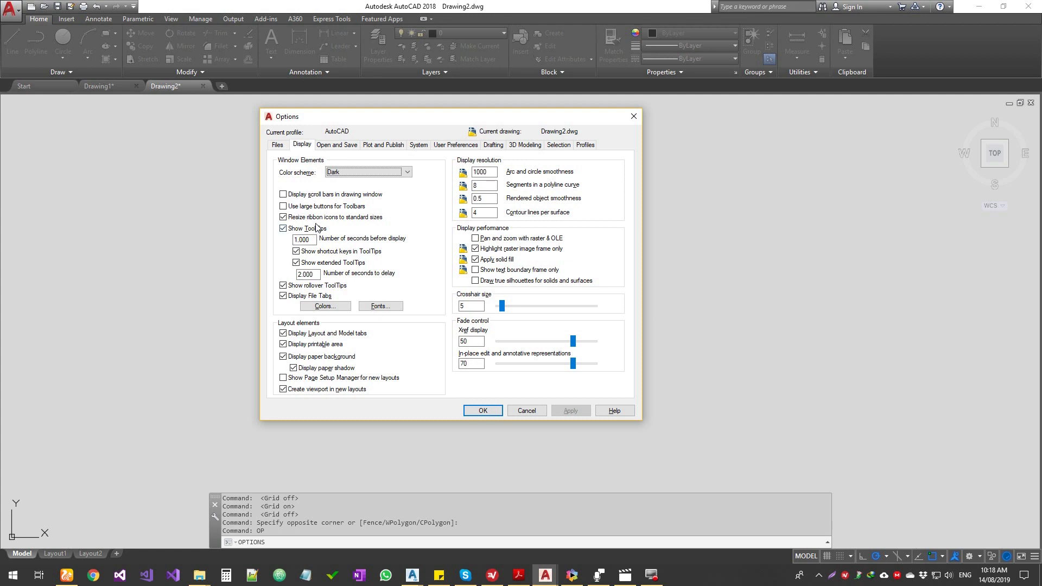
- Examine the ToolTips settings, including the number of seconds before display
mouse_move(326, 222)
double_click(302, 239)
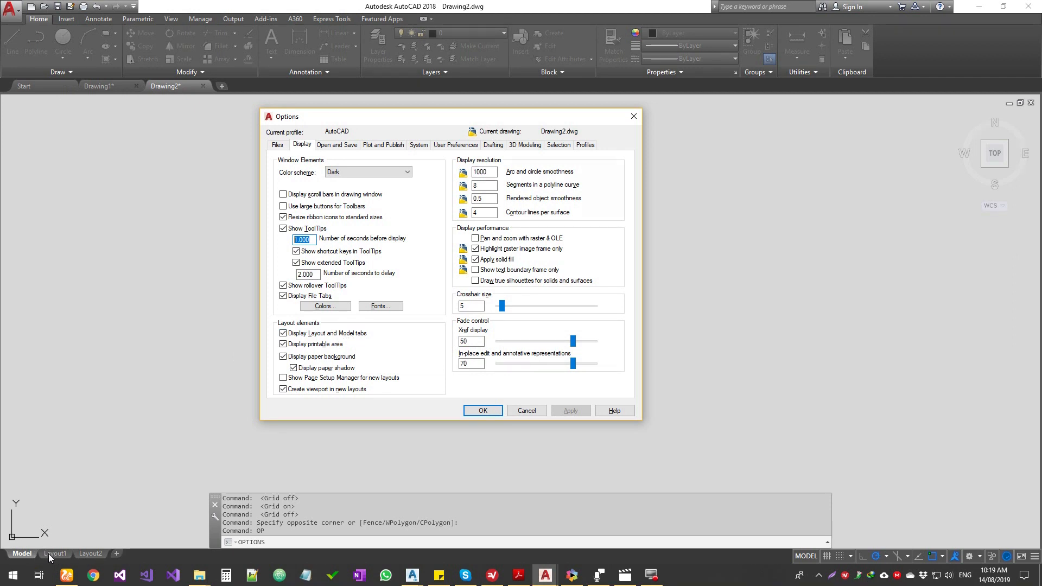
- Turn off the display of Layout and Model tabs, apply it, and turn the display back on
click(282, 333)
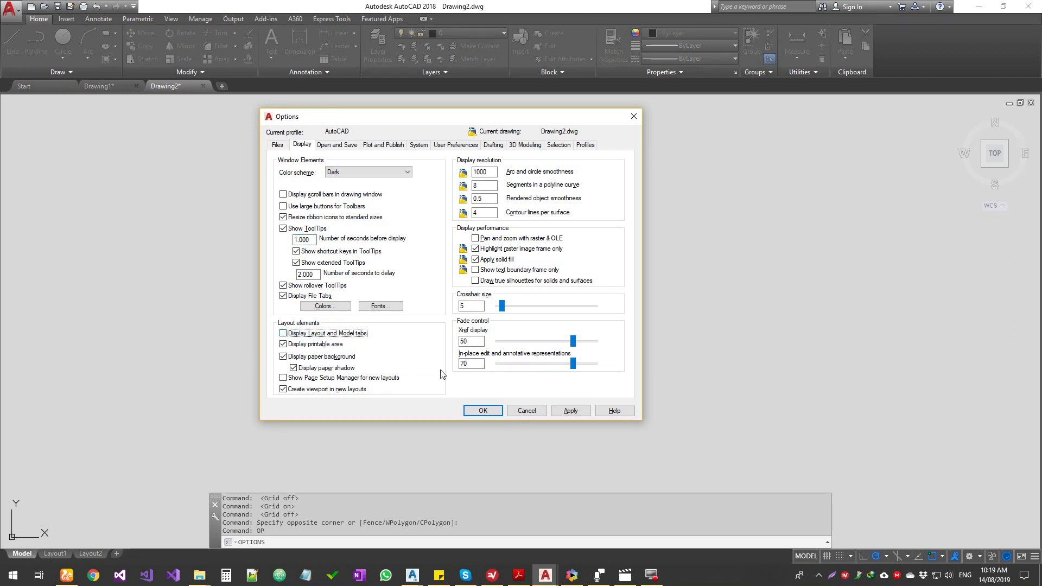
click(570, 411)
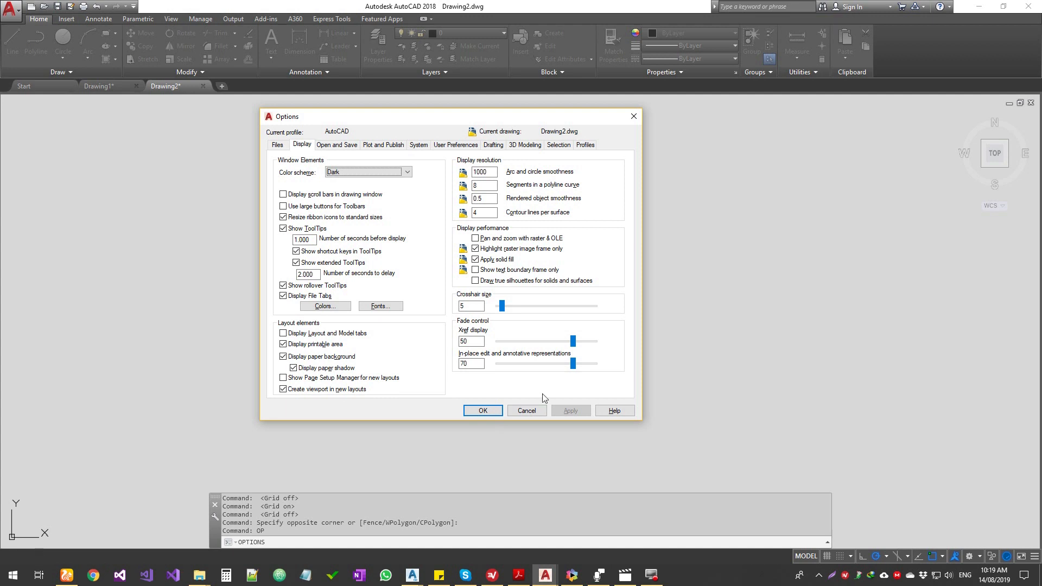
click(298, 335)
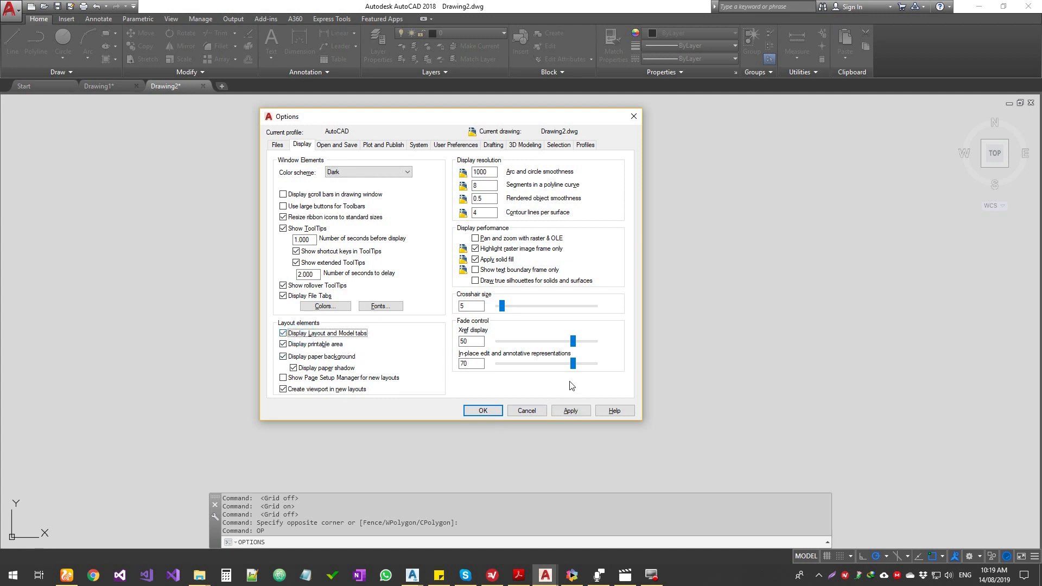
click(571, 411)
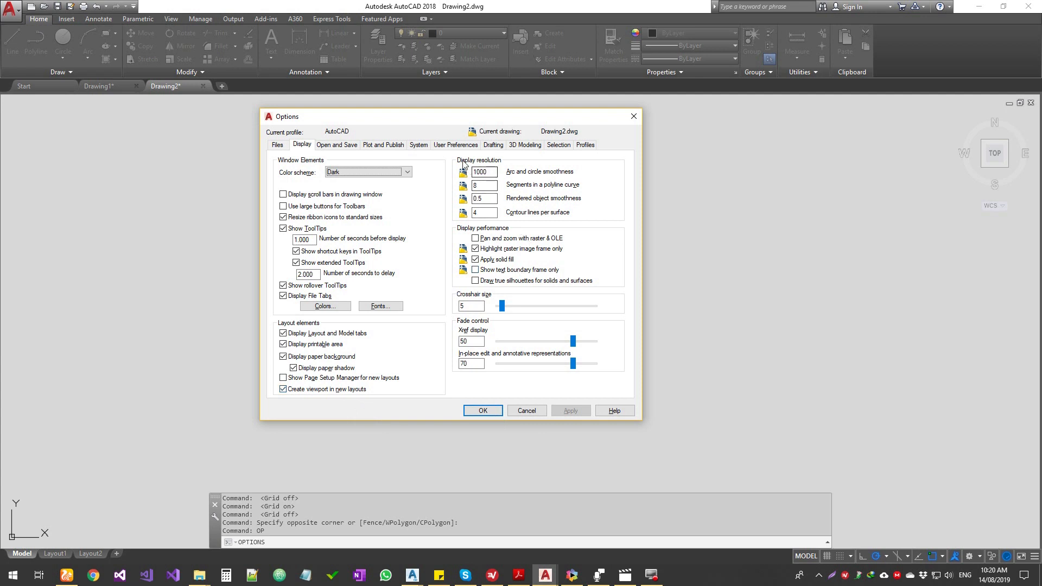
- Set the arc and circle smoothness to 20000 and apply the change
click(490, 171)
double_click(490, 171)
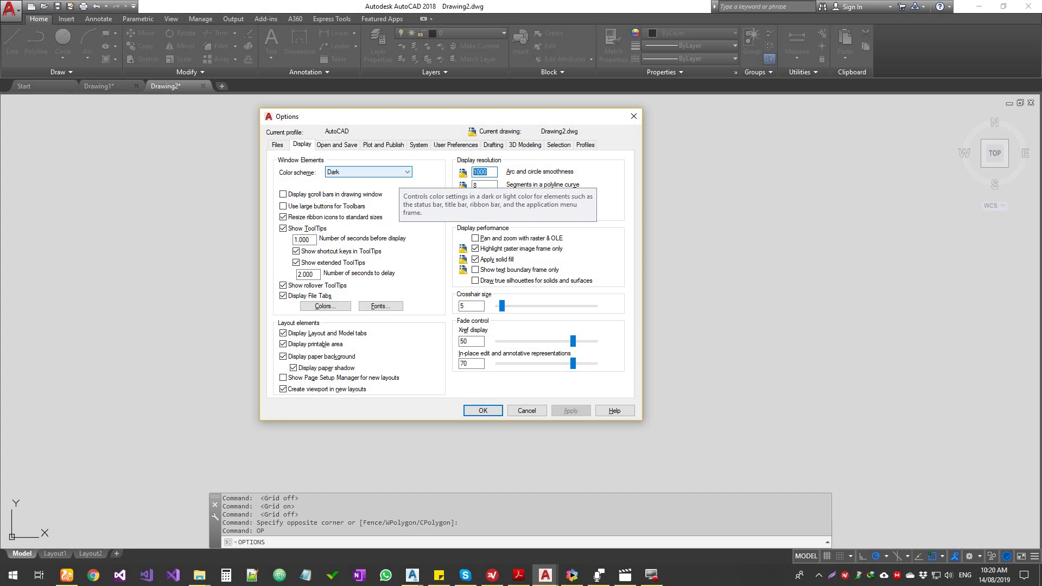
text(2200)
click(478, 186)
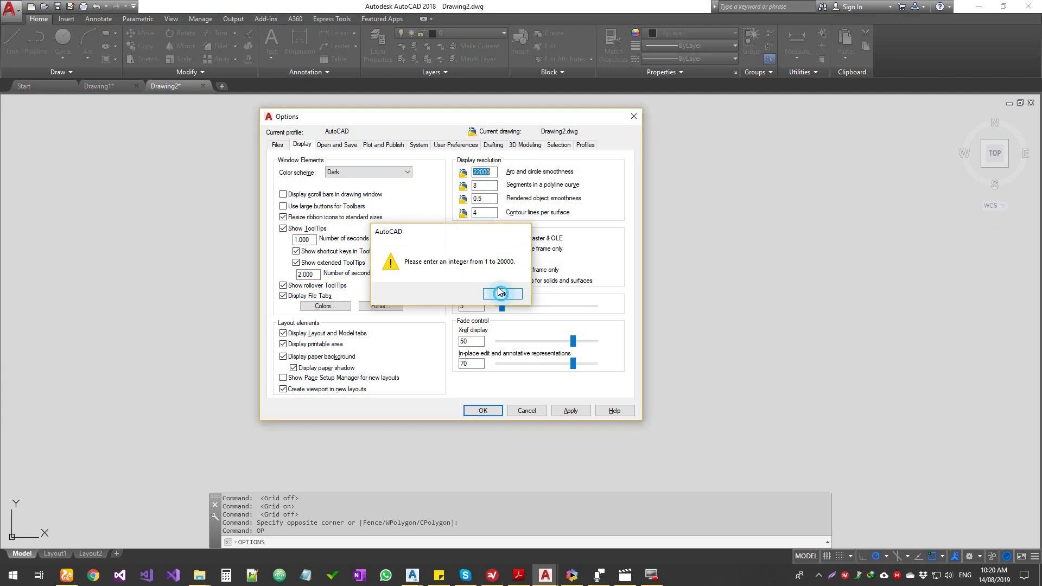
click(502, 294)
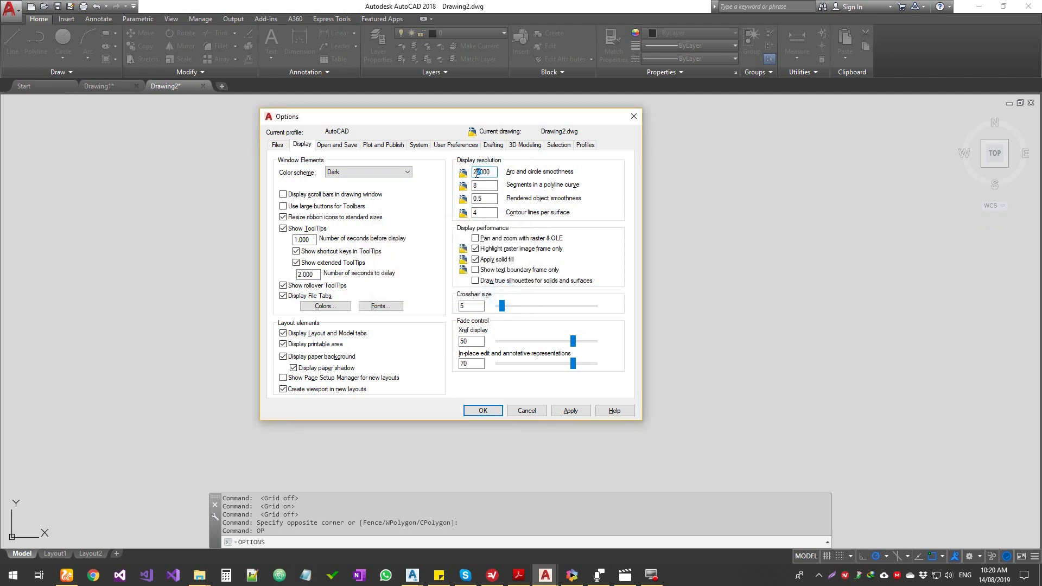
click(478, 172)
key(BackSpace)
text(0)
click(564, 410)
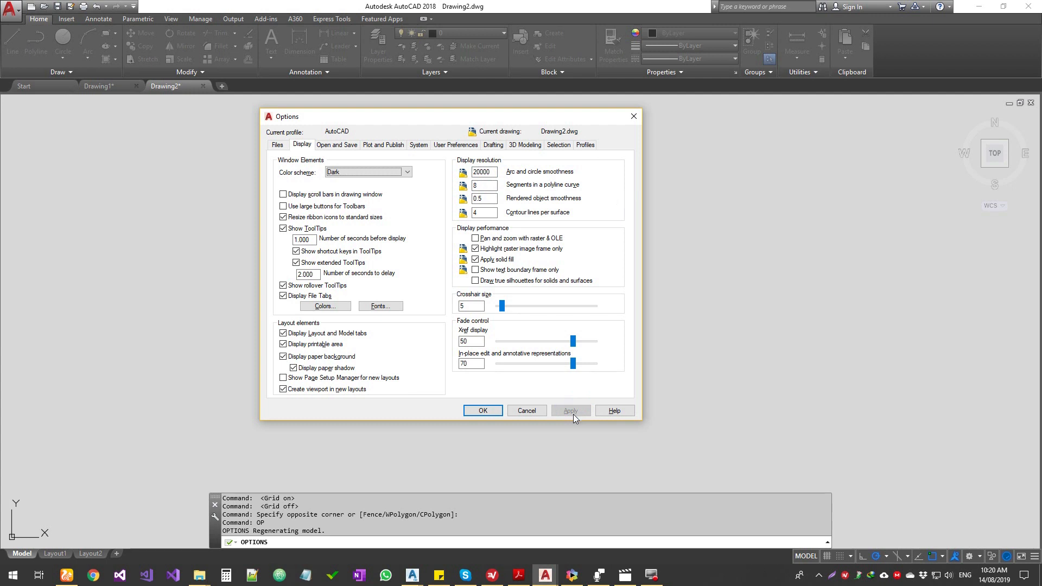
- Check the polyline curve segments and Xref display fade values, and open the Open and Save options
double_click(487, 186)
double_click(479, 341)
click(340, 145)
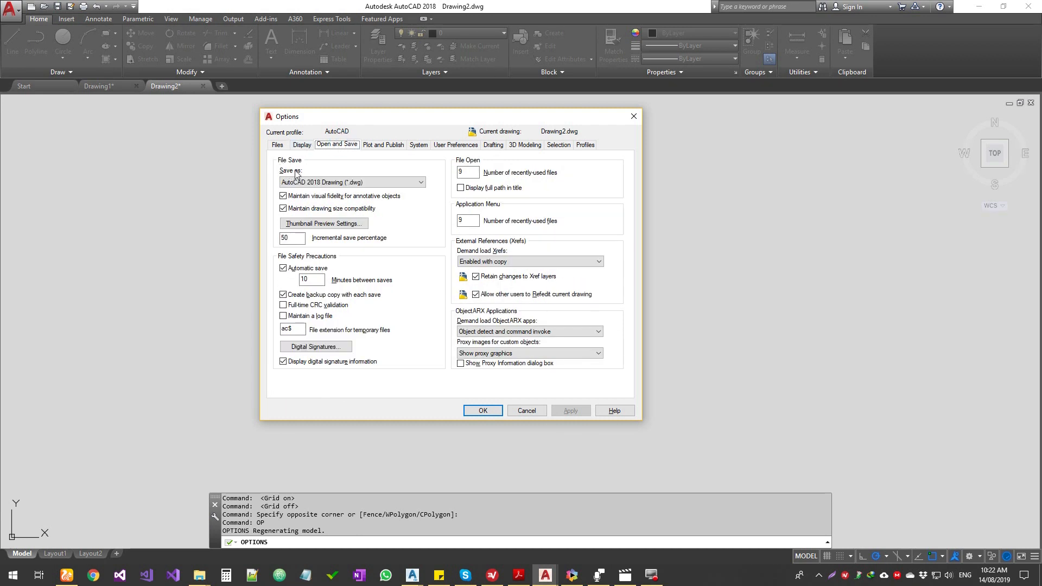
- Review the File Save options: the available Save as formats, the thumbnail preview settings and the incremental save percentage
click(358, 183)
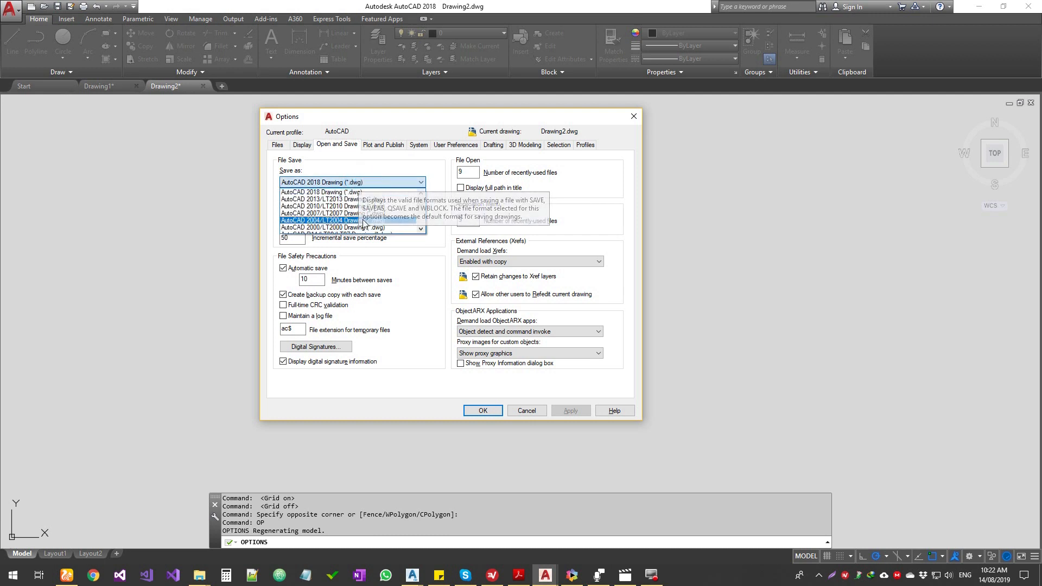
click(358, 168)
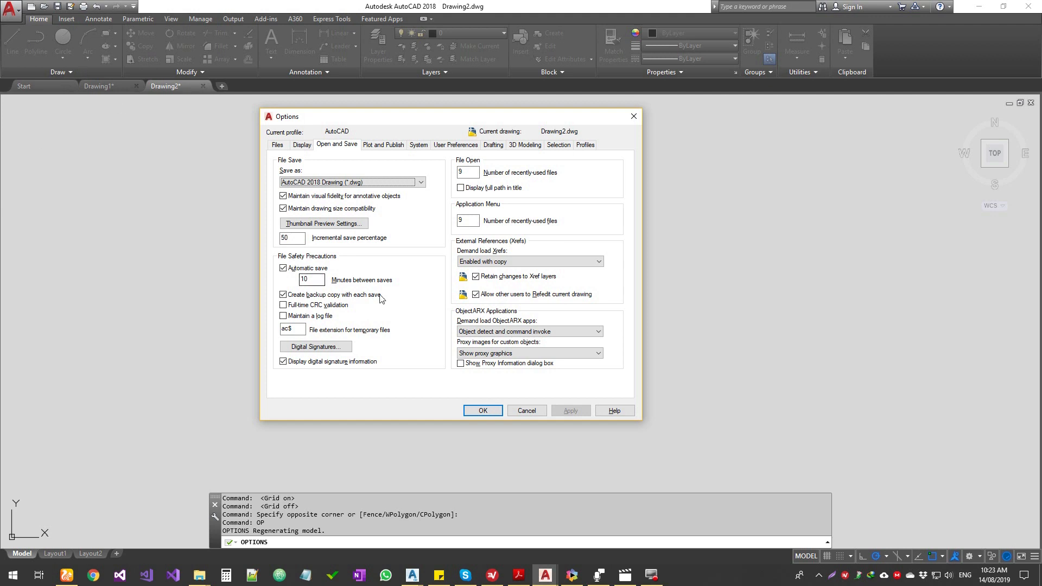
click(353, 224)
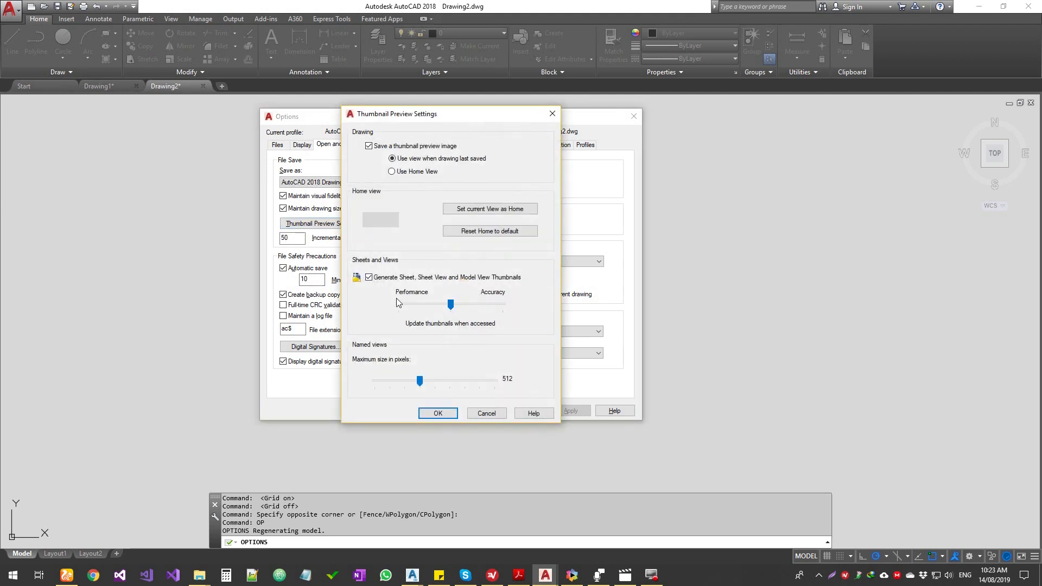
click(487, 413)
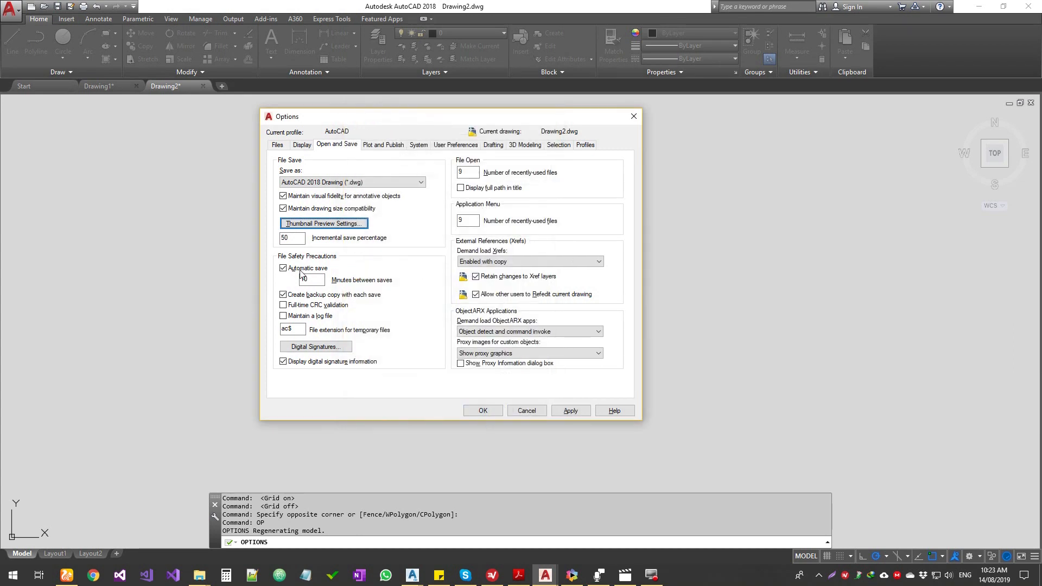
double_click(292, 238)
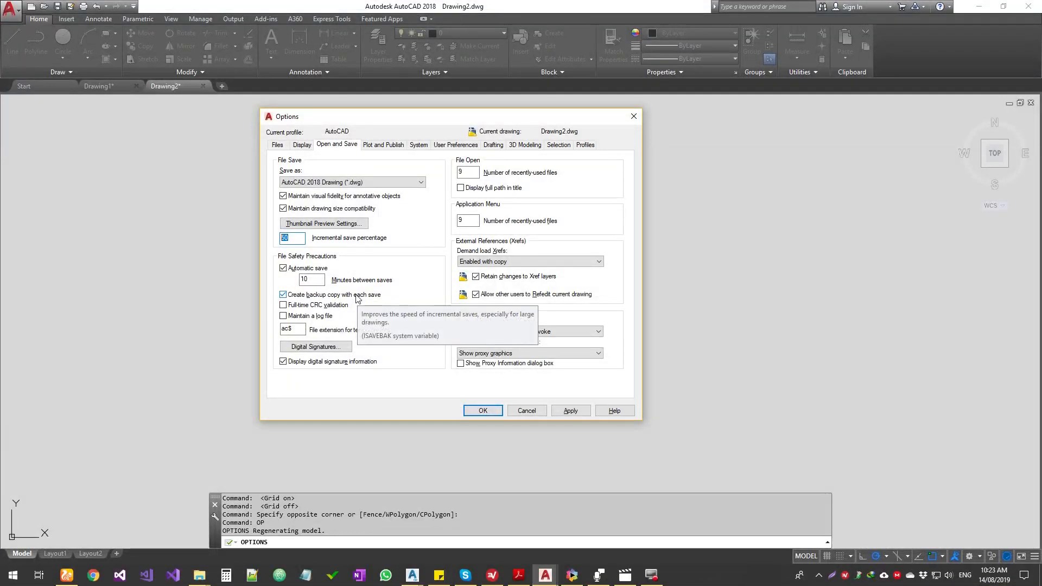
- Check the automatic save interval and digital signature settings, and the Application Menu's number of recently-used files
double_click(311, 281)
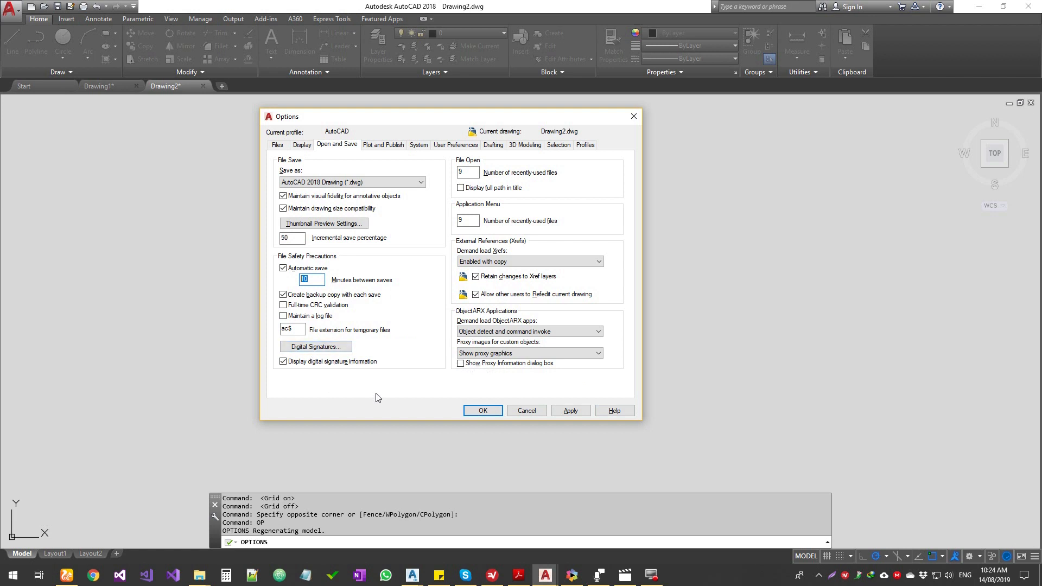
click(341, 347)
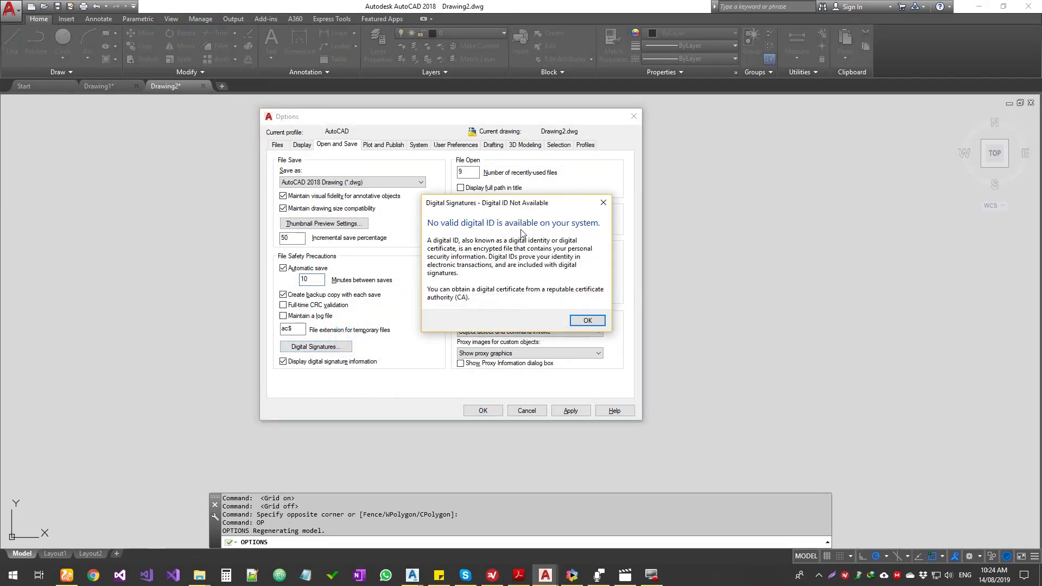
click(588, 320)
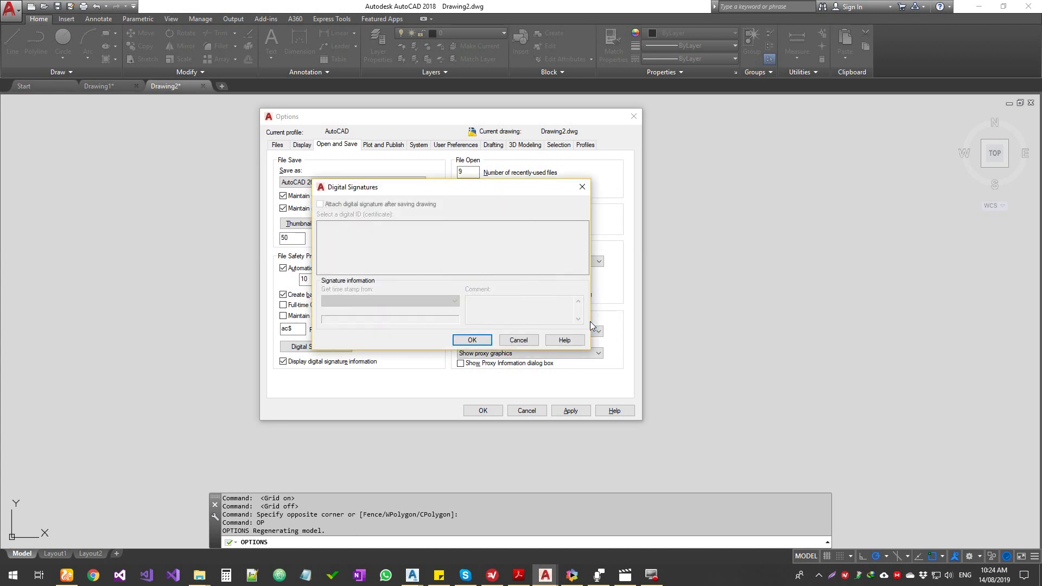
click(533, 342)
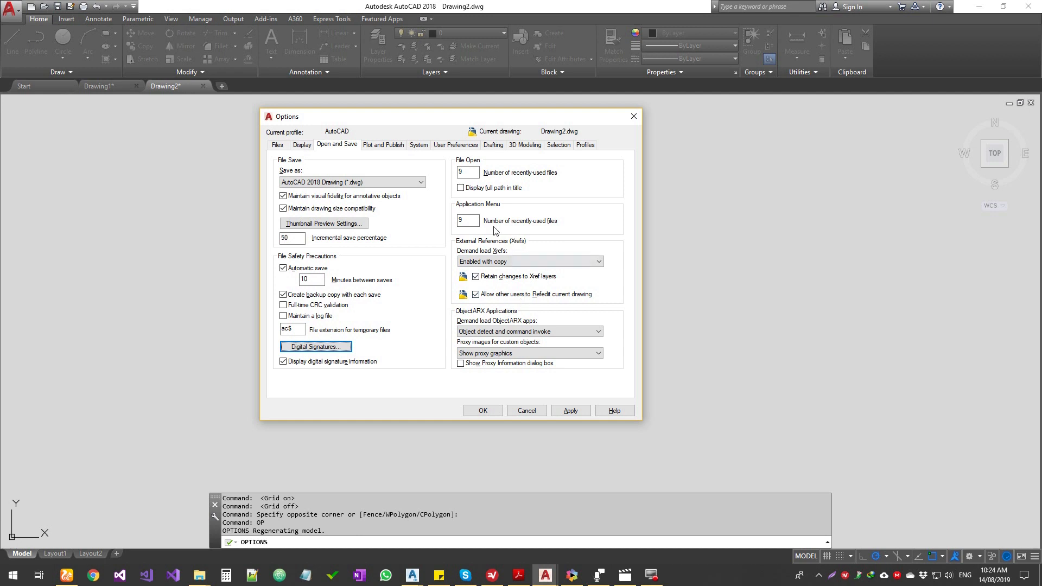
double_click(471, 225)
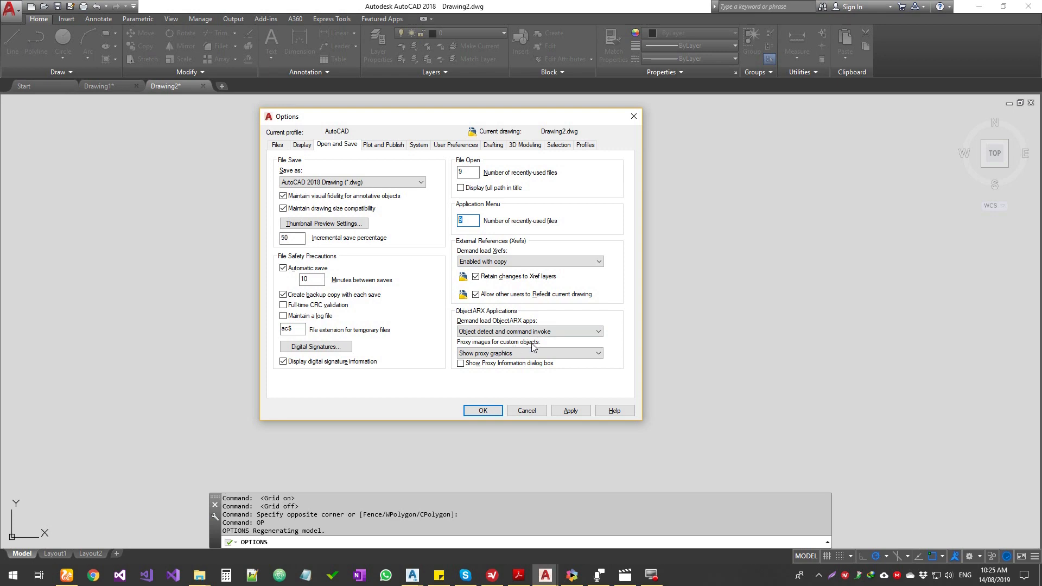
- Open the Plot and Publish options and review the available default output devices for new drawings
click(384, 144)
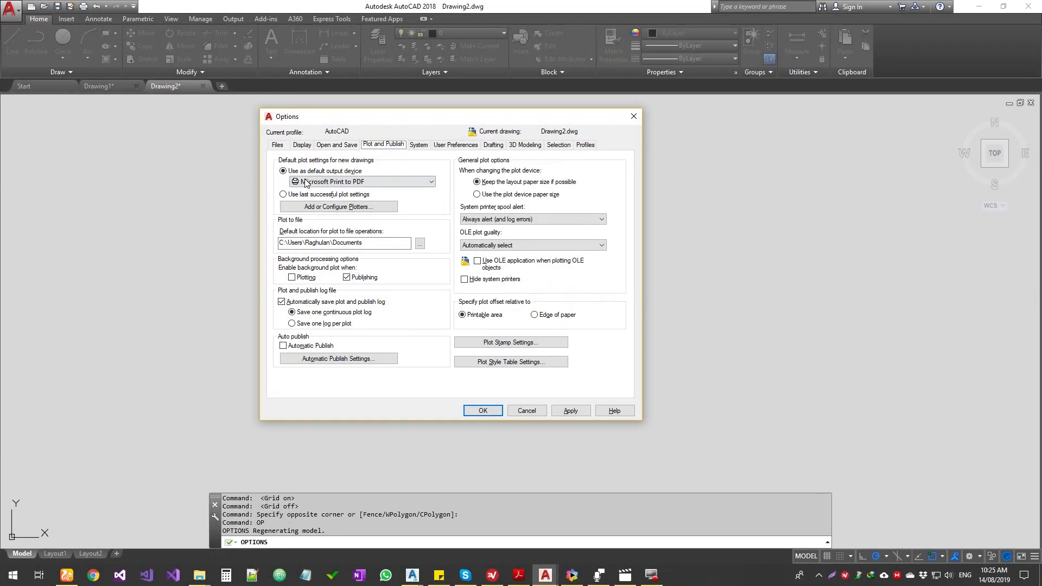
click(341, 182)
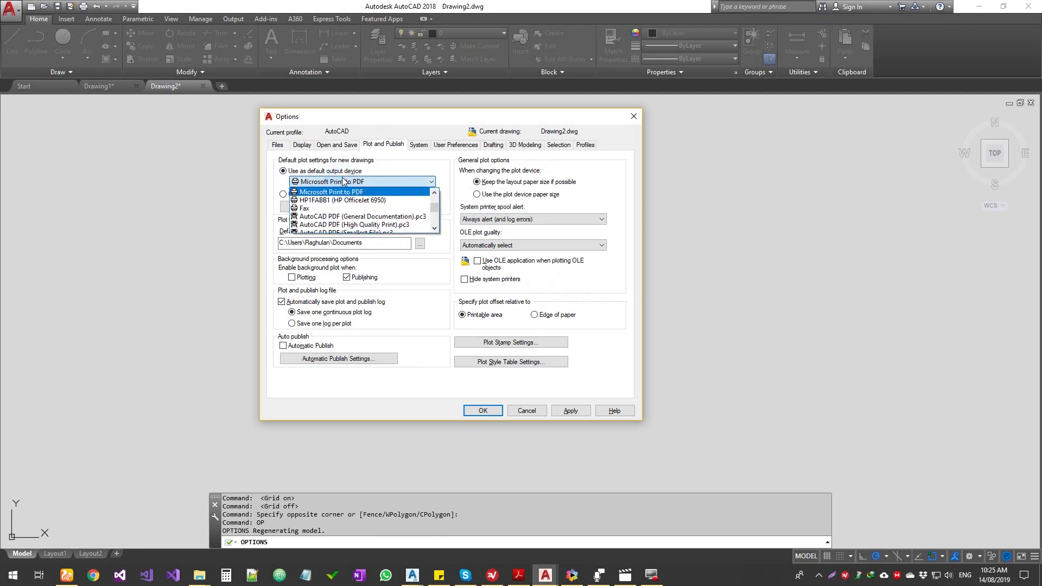
click(396, 166)
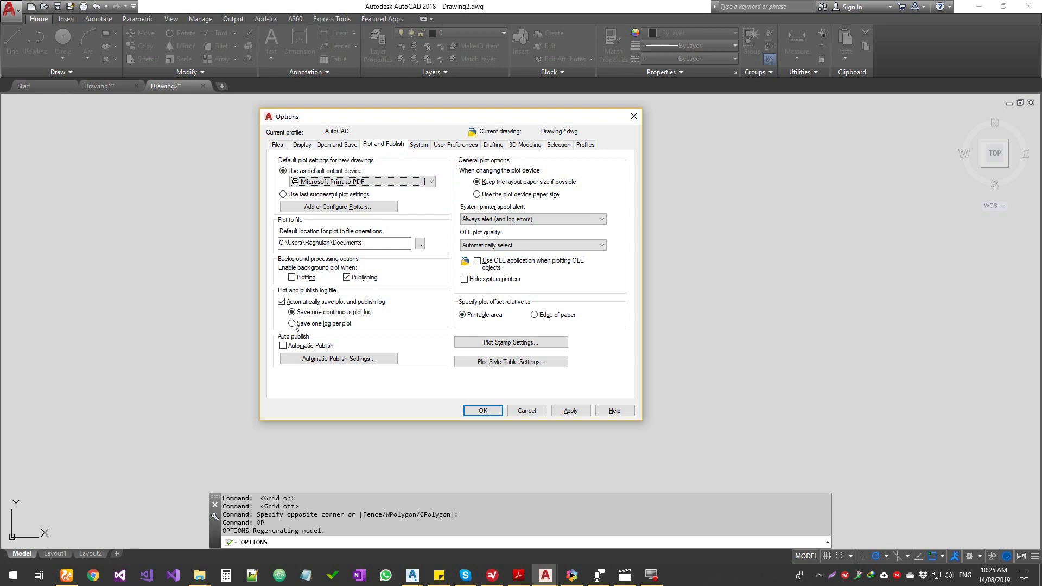
- Open the Plotters folder for adding or configuring plotters, compare it with the Files locations, and close the folder
click(360, 207)
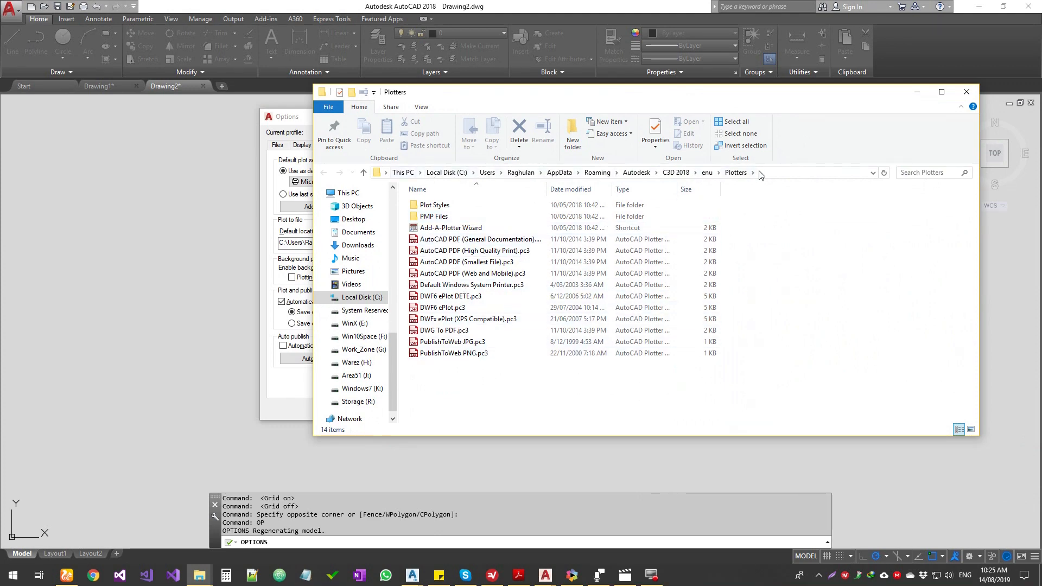
drag(843, 91, 1041, 222)
click(277, 144)
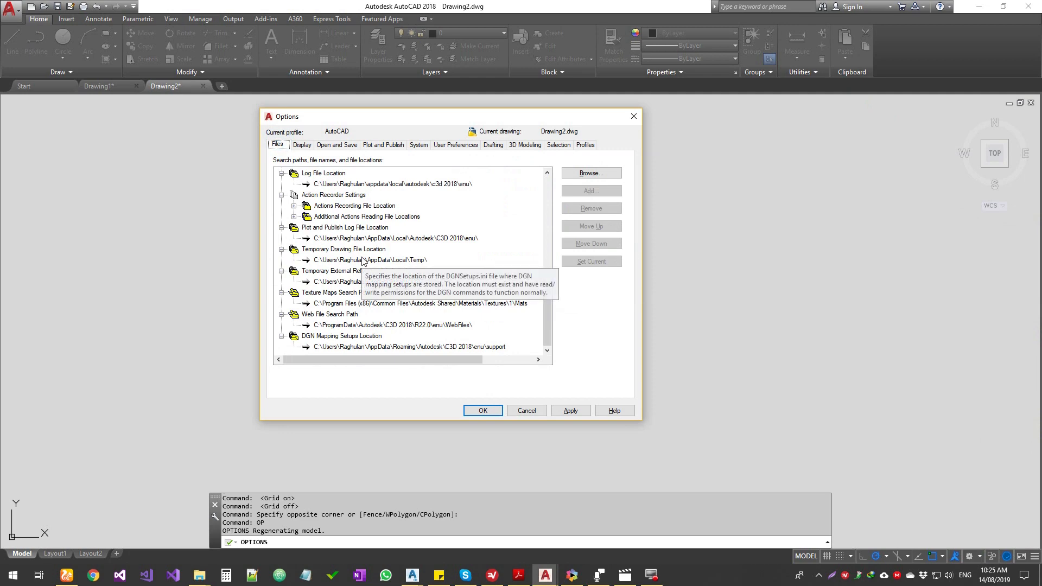
click(380, 145)
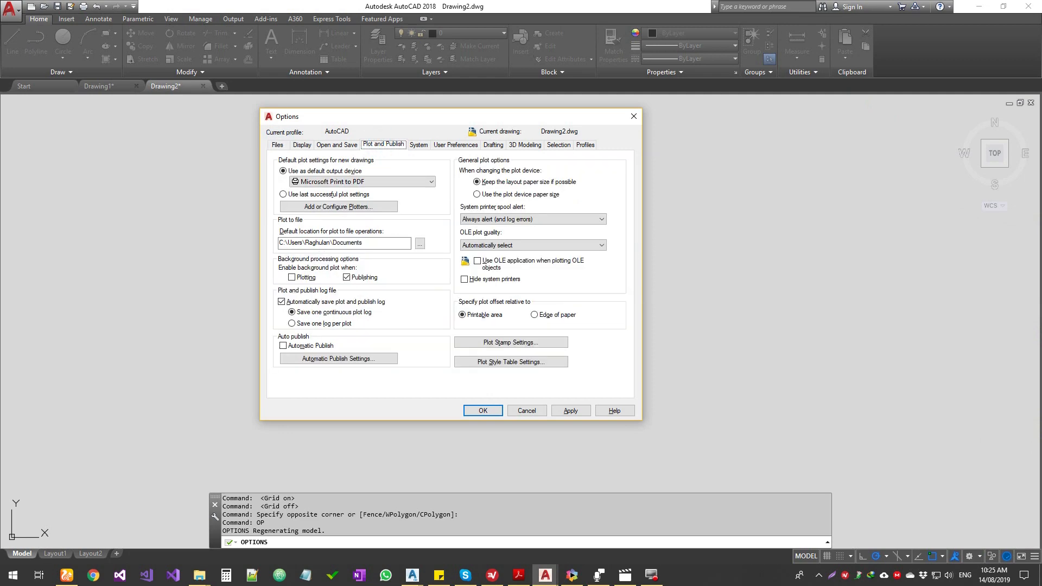
drag(1041, 213, 415, 96)
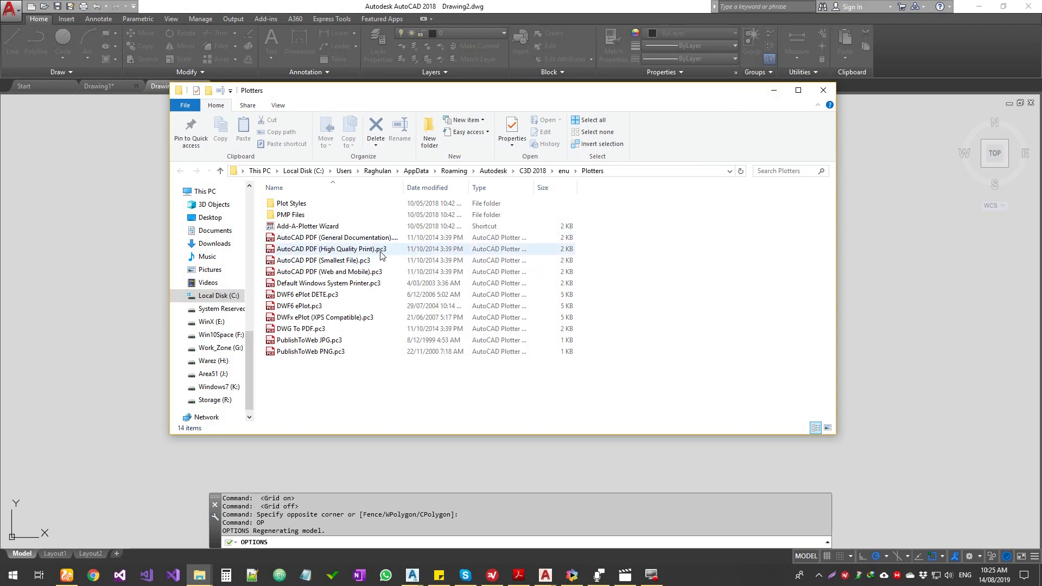
click(820, 93)
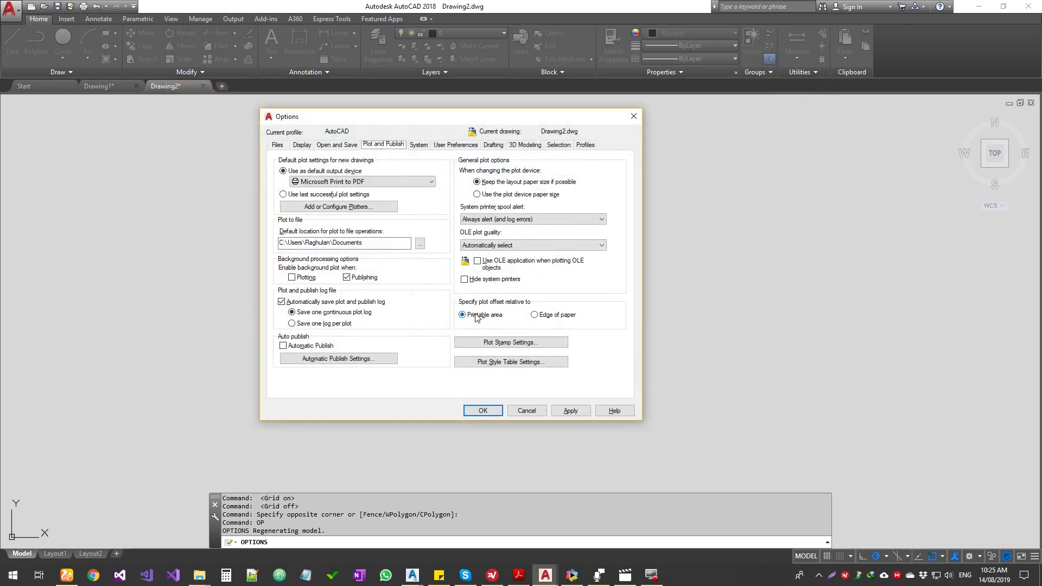
- Check the default plot to file location and background publishing option, and review the Automatic Publish settings
click(372, 242)
double_click(373, 241)
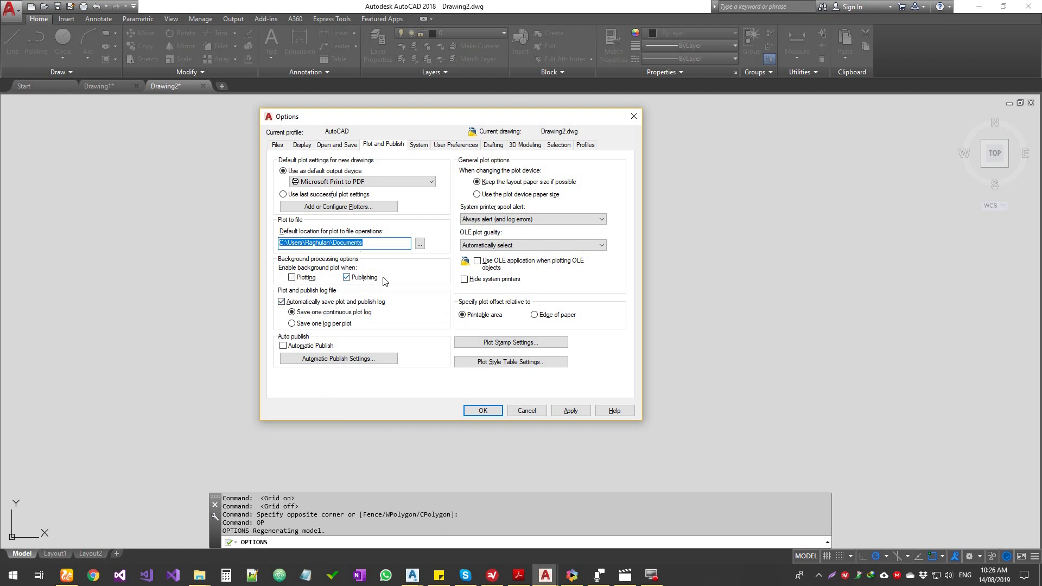
mouse_move(383, 280)
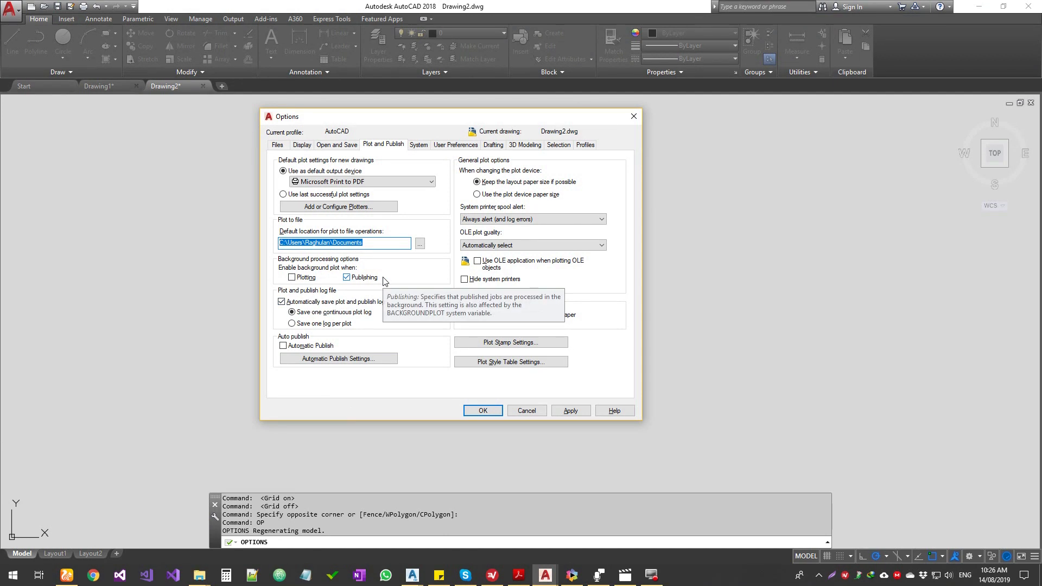
click(354, 359)
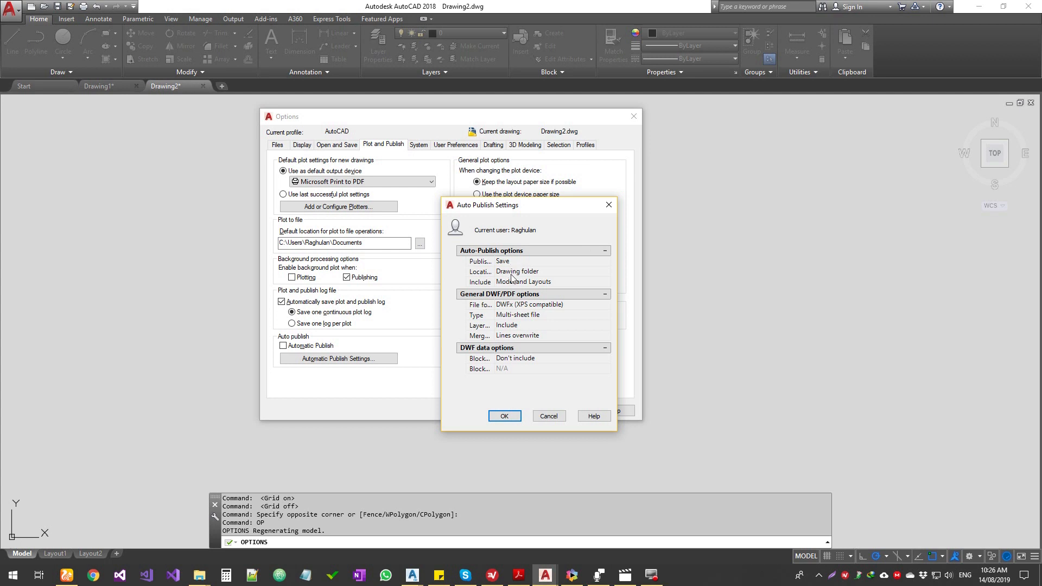
click(548, 417)
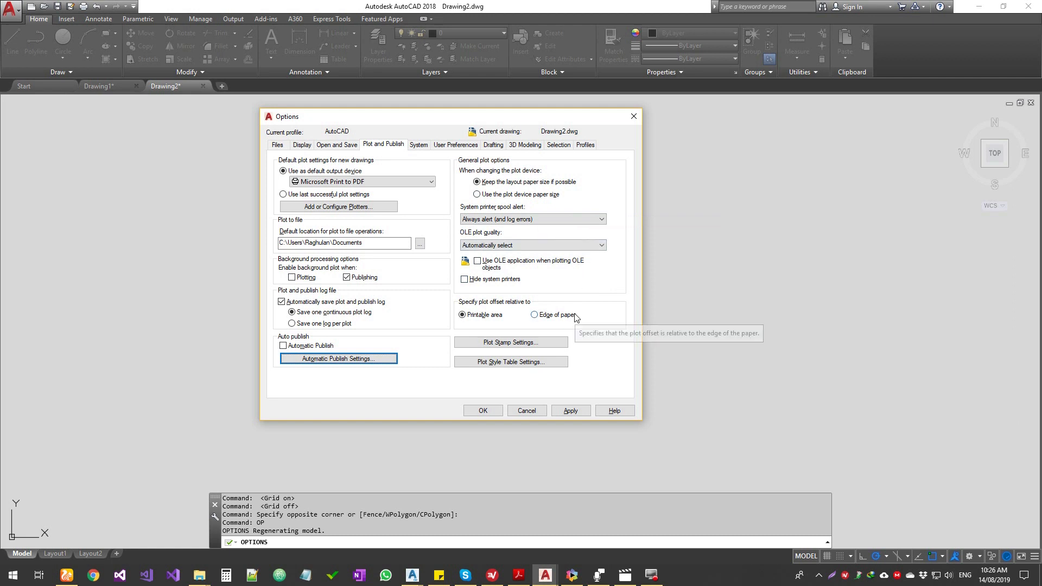
- Review the system printer spool alert choices, and inspect the Windows Application log in Event Viewer by running eventvwr.msc
click(580, 219)
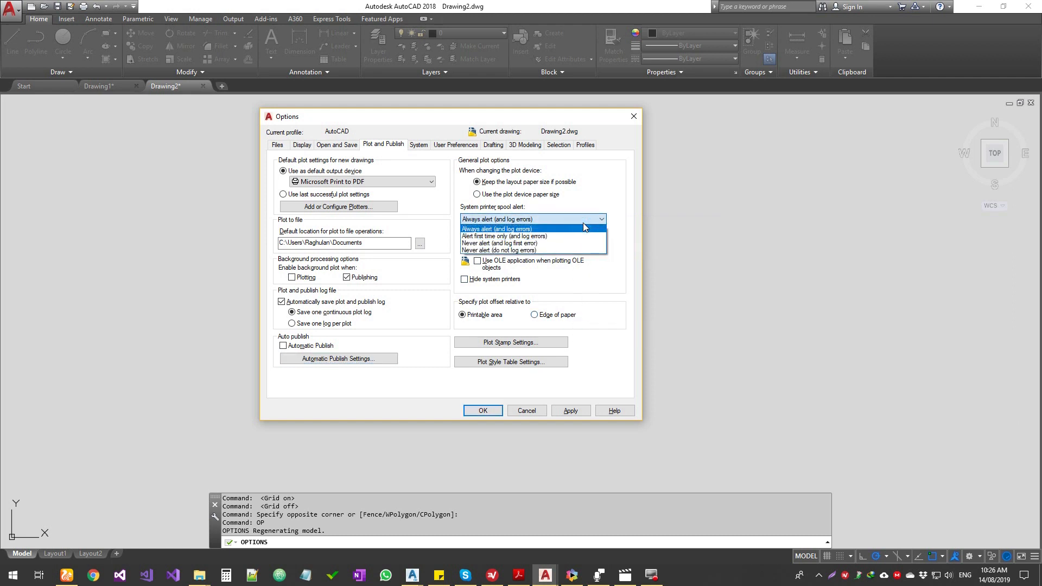
click(586, 224)
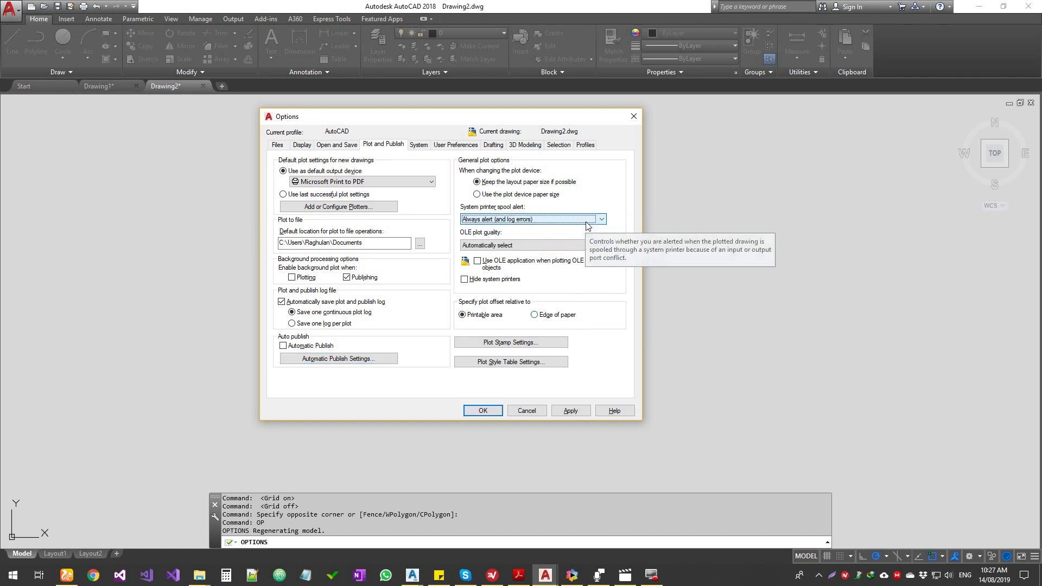
key(super+r)
text(ev)
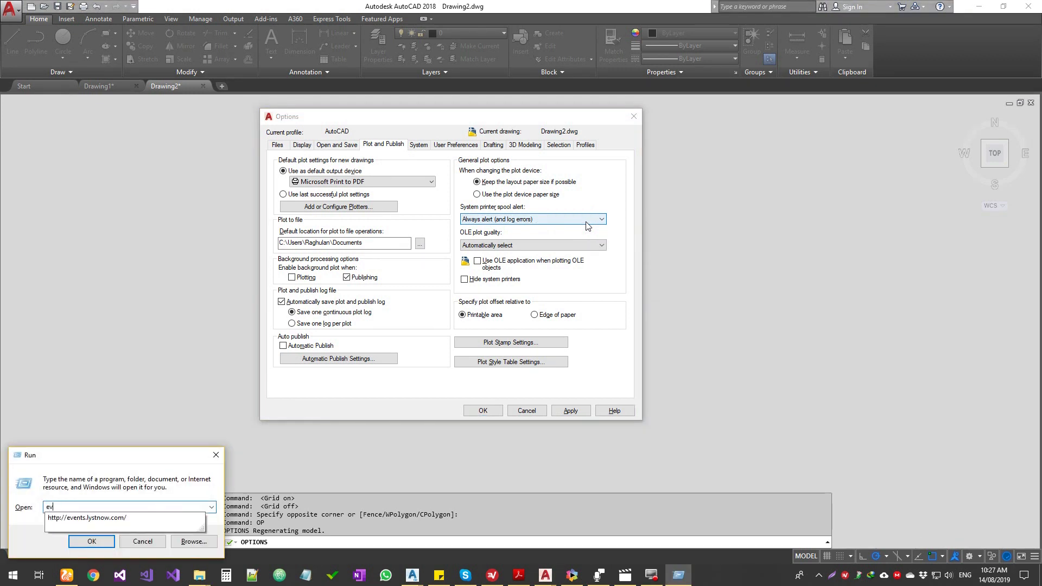
text(entvwr.)
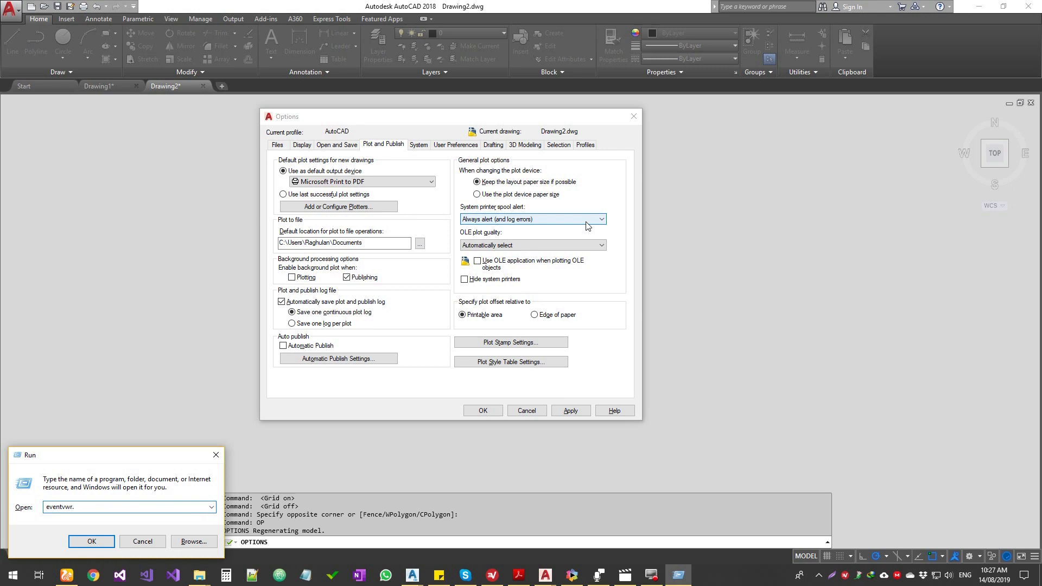
text(msc)
key(Return)
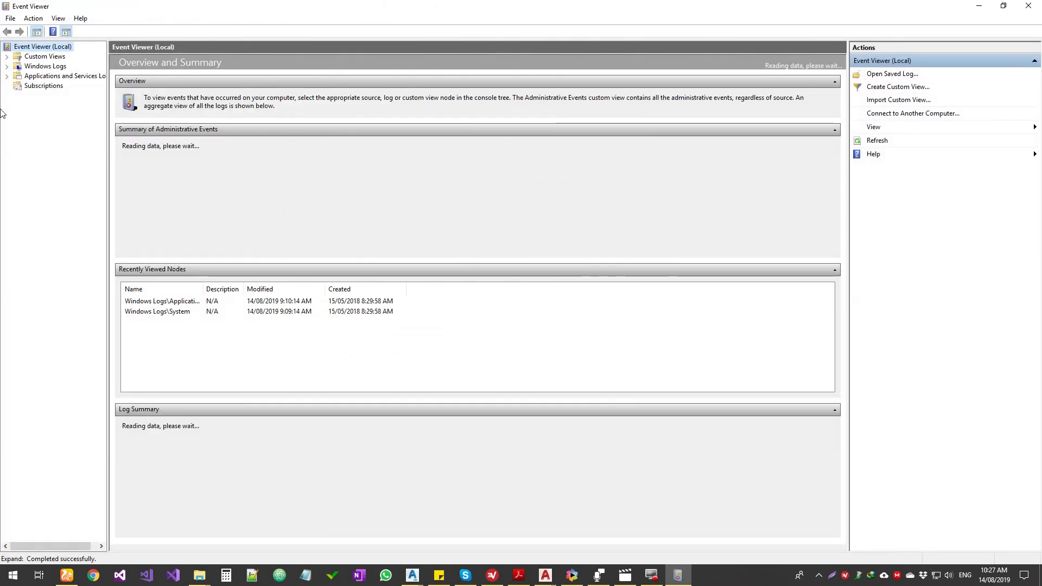
click(7, 66)
click(51, 76)
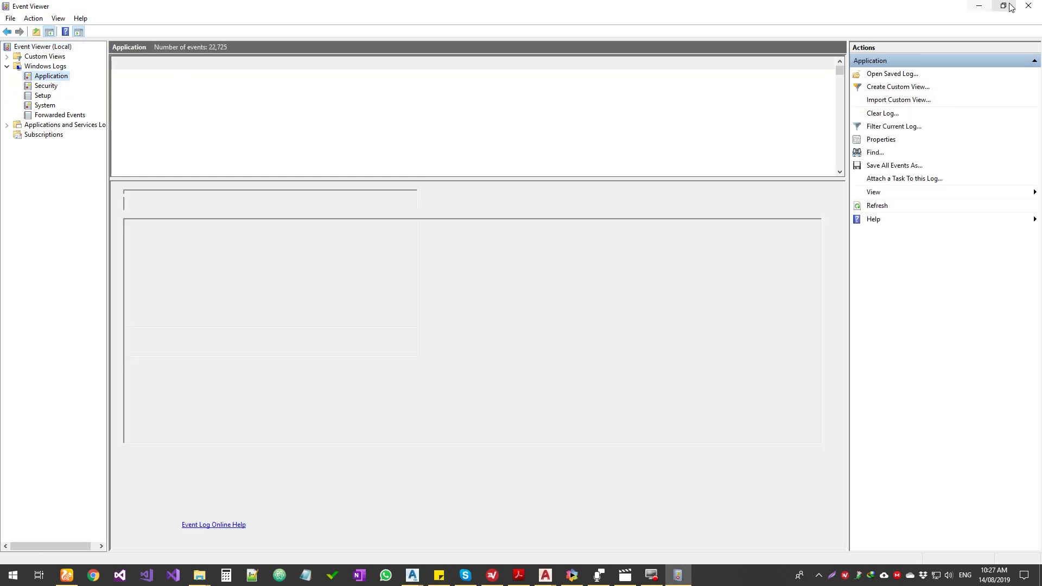
click(1028, 5)
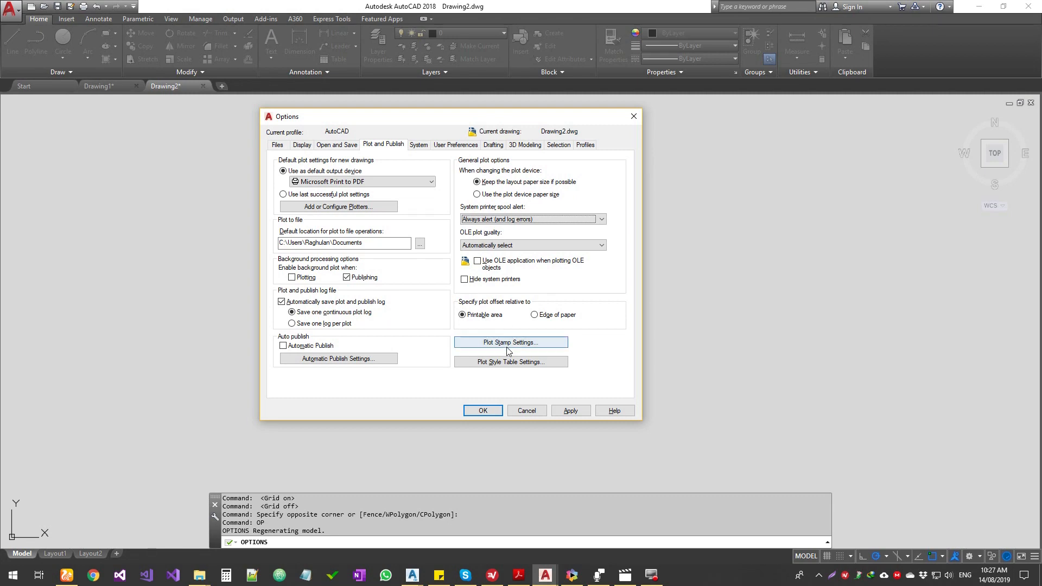
- Review the OLE plot quality choices and the Plot Stamp settings
click(532, 245)
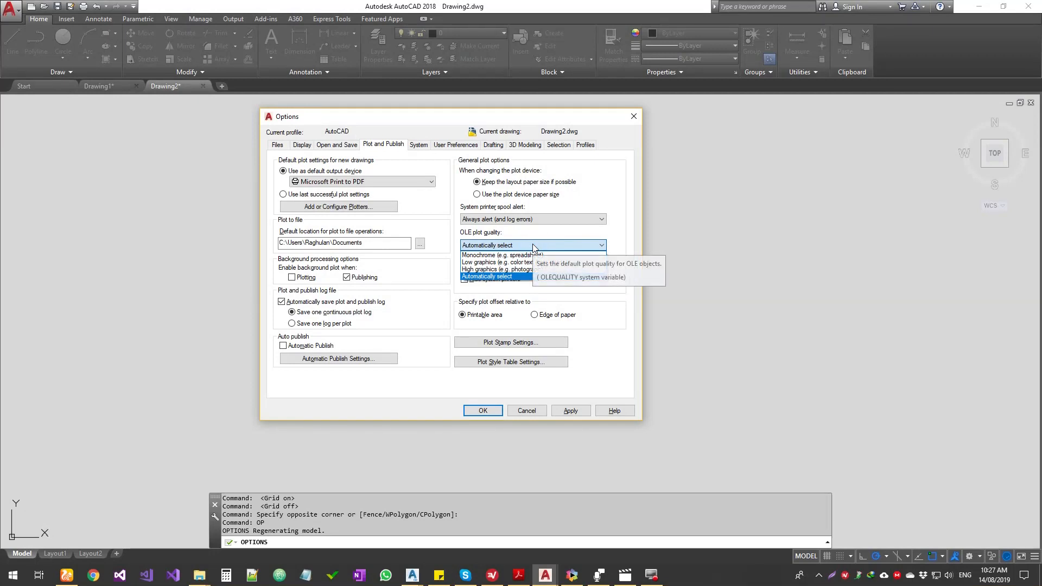
click(578, 228)
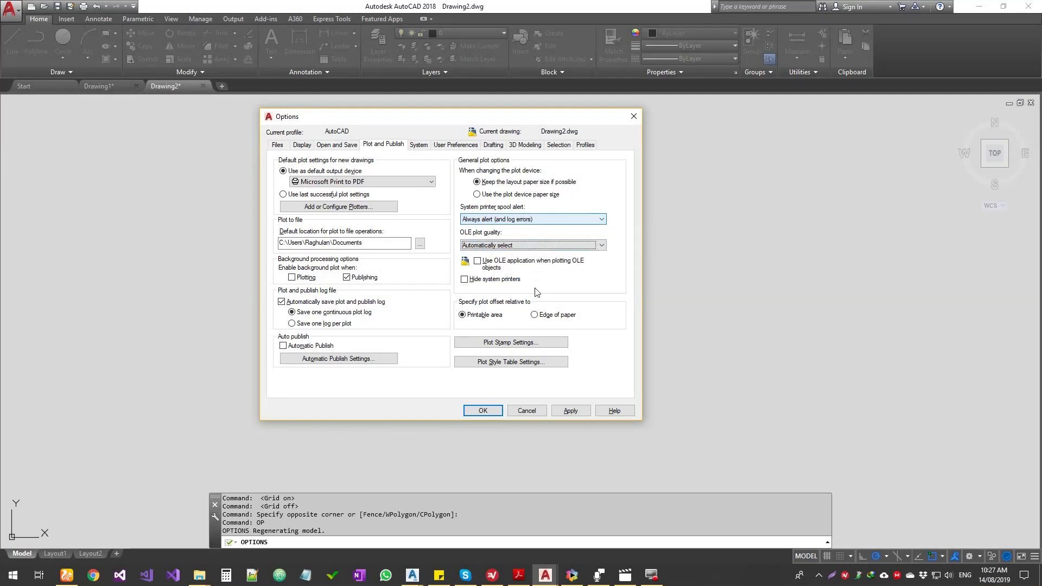
click(523, 342)
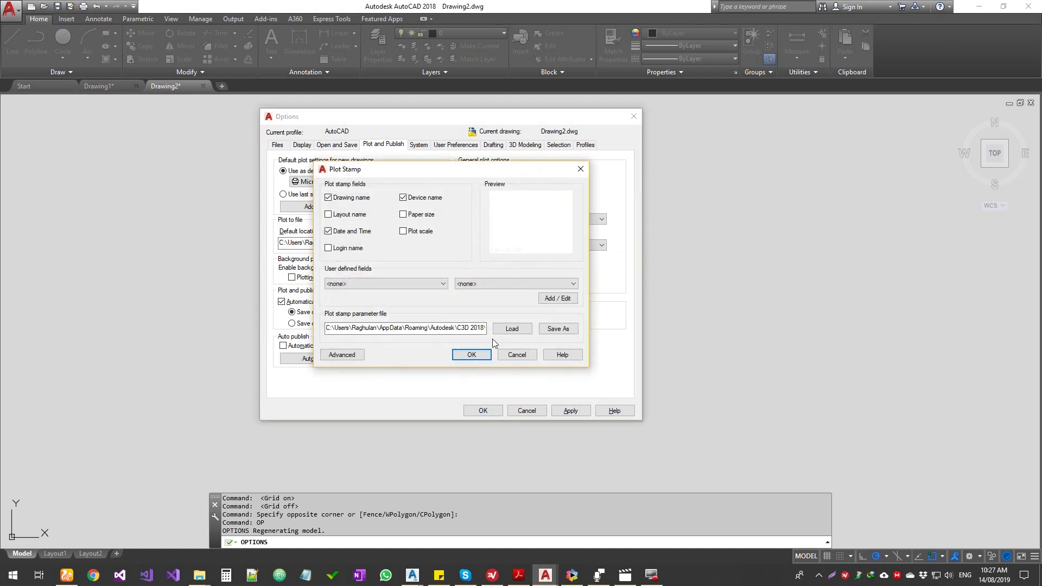
click(529, 355)
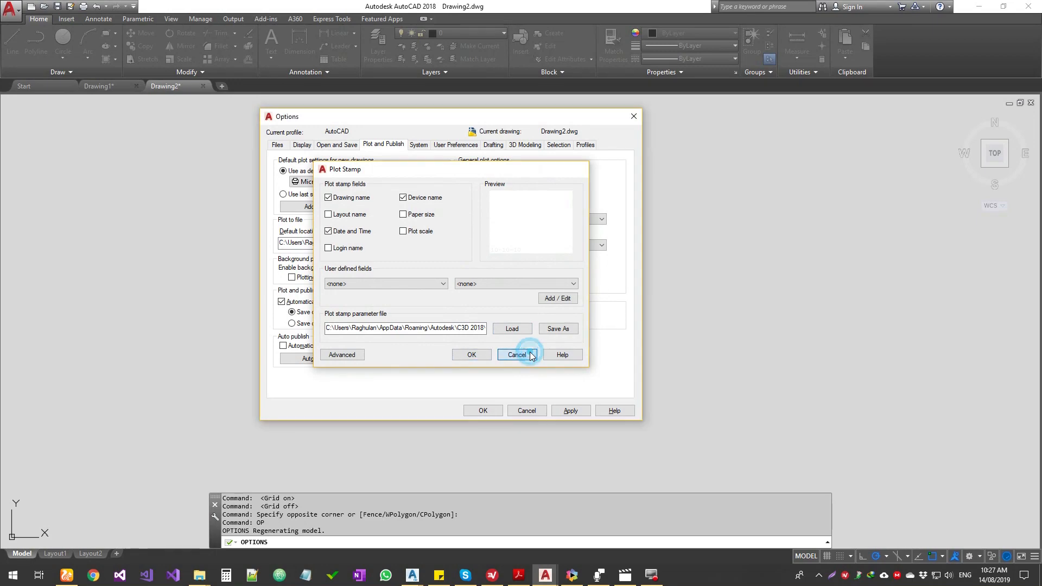
- Close the Plot Stamp settings without saving, and review the default plot style tables available in the Plot Style Table settings
click(518, 360)
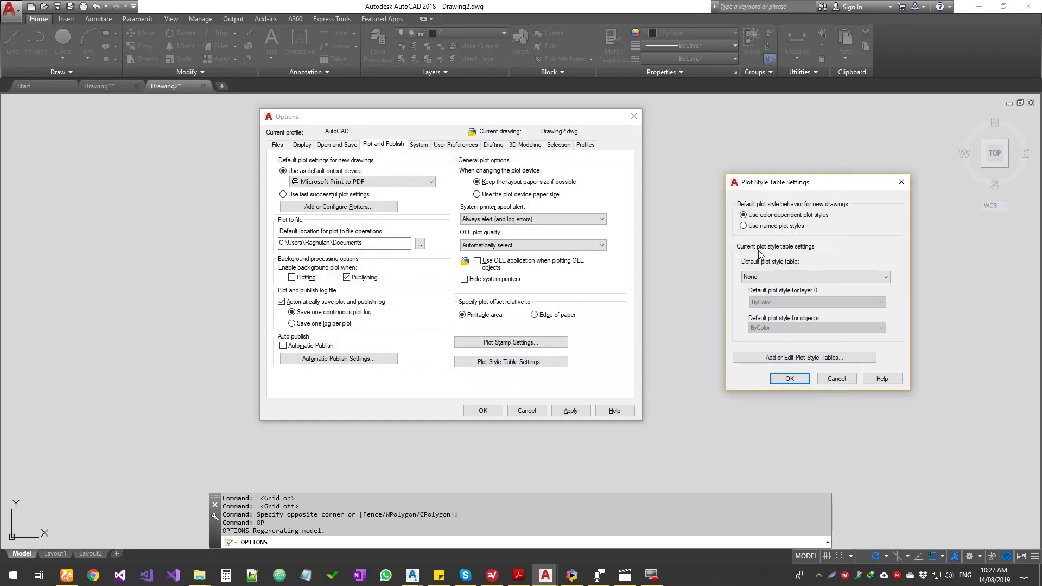
click(785, 279)
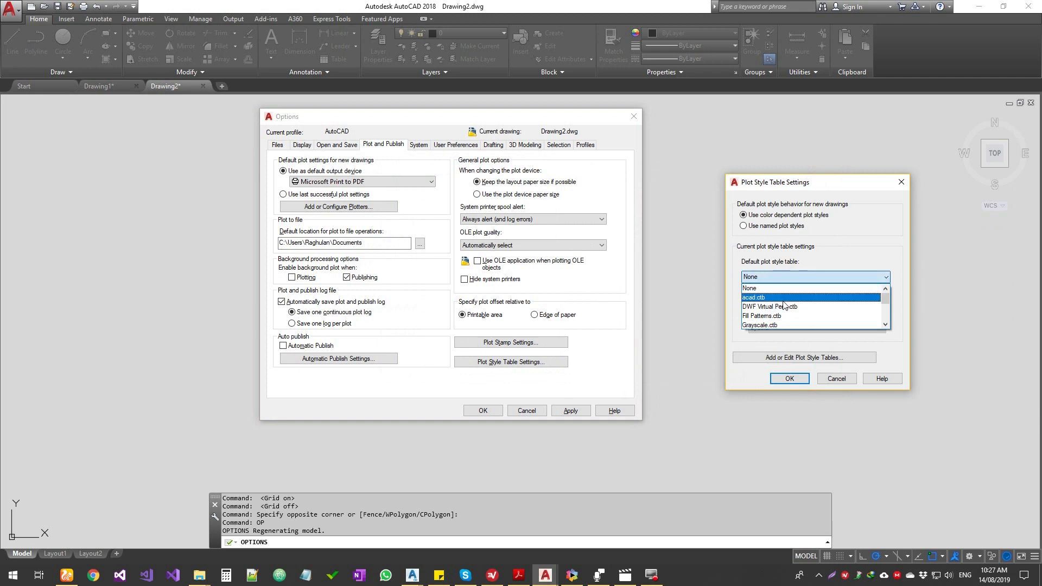
scroll(785, 317, down, 2)
scroll(785, 317, up, 2)
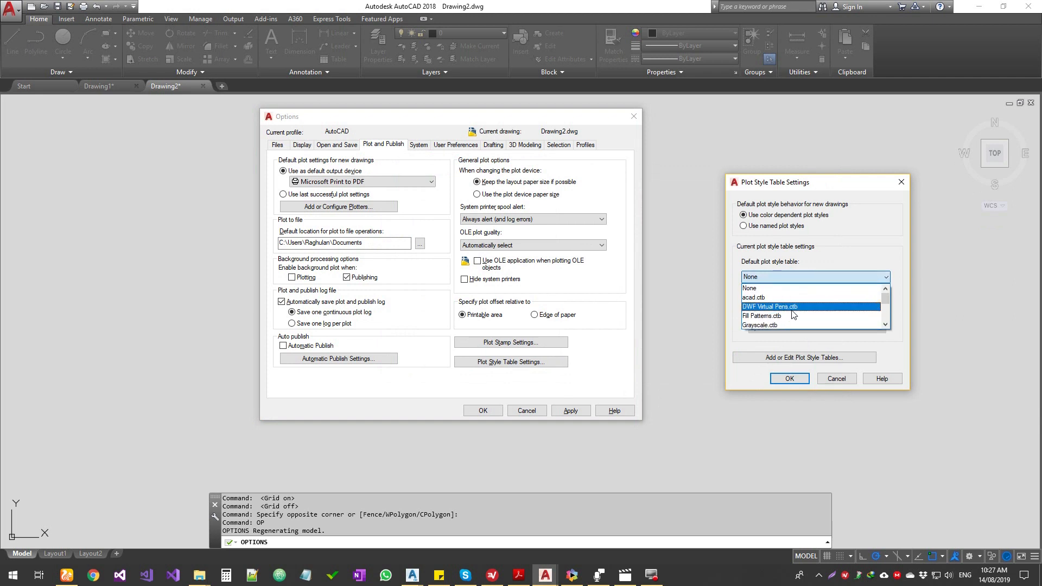
scroll(792, 314, down, 1)
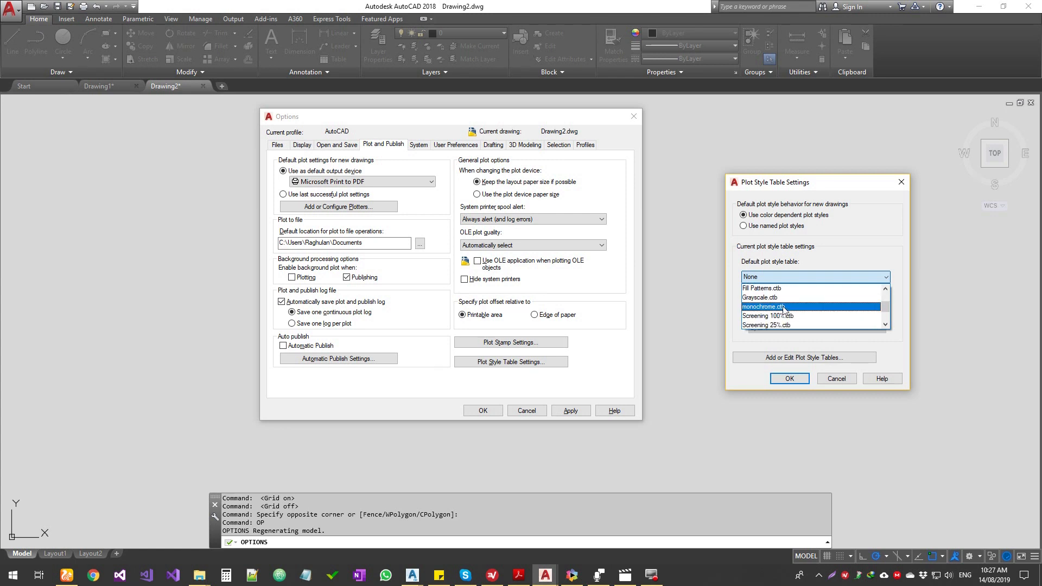
click(813, 239)
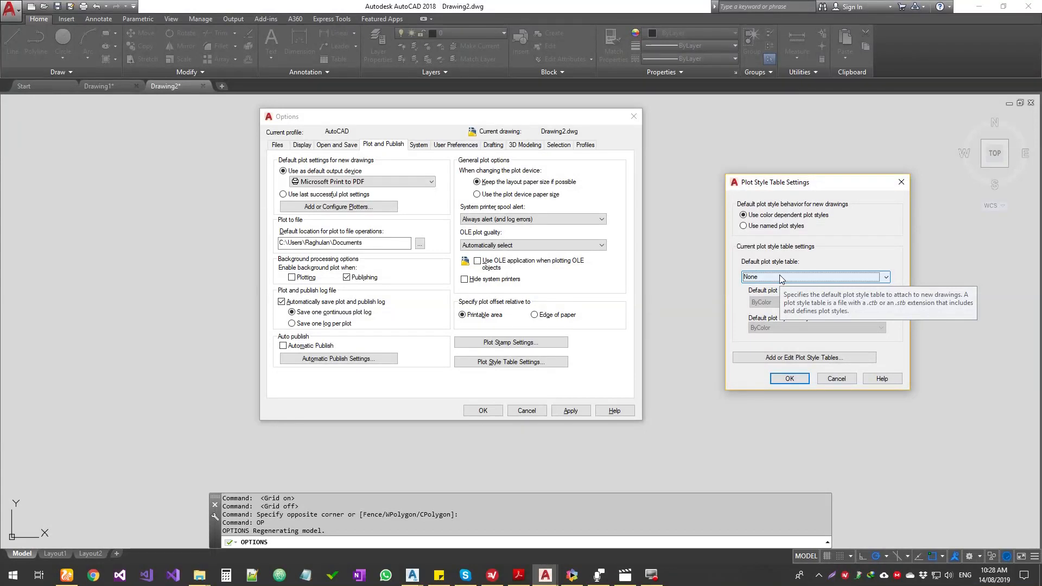
click(838, 380)
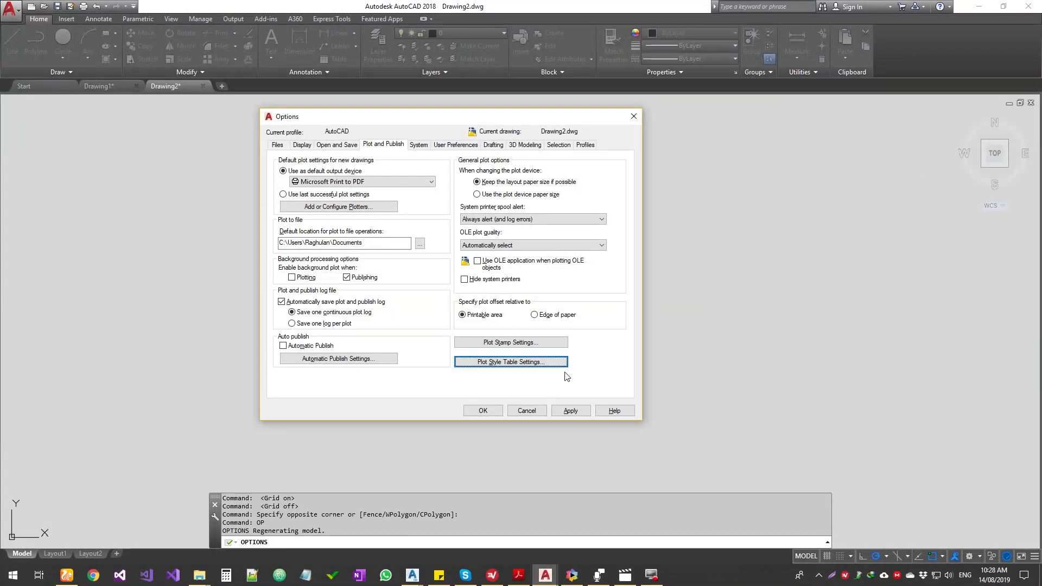
- Review the hardware acceleration and effects options in the System category's Graphics Performance settings, and leave without saving
click(418, 144)
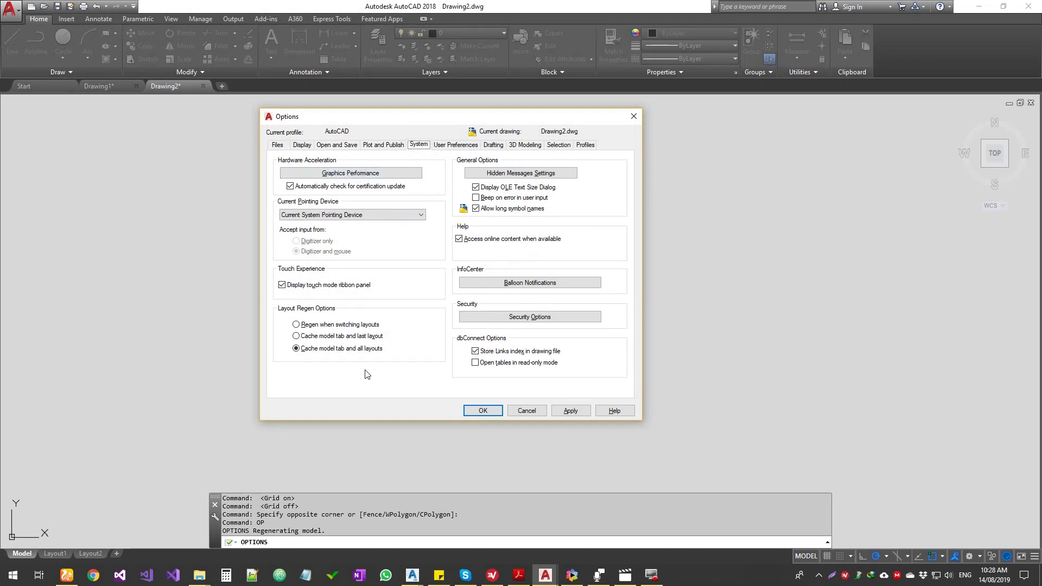
click(350, 173)
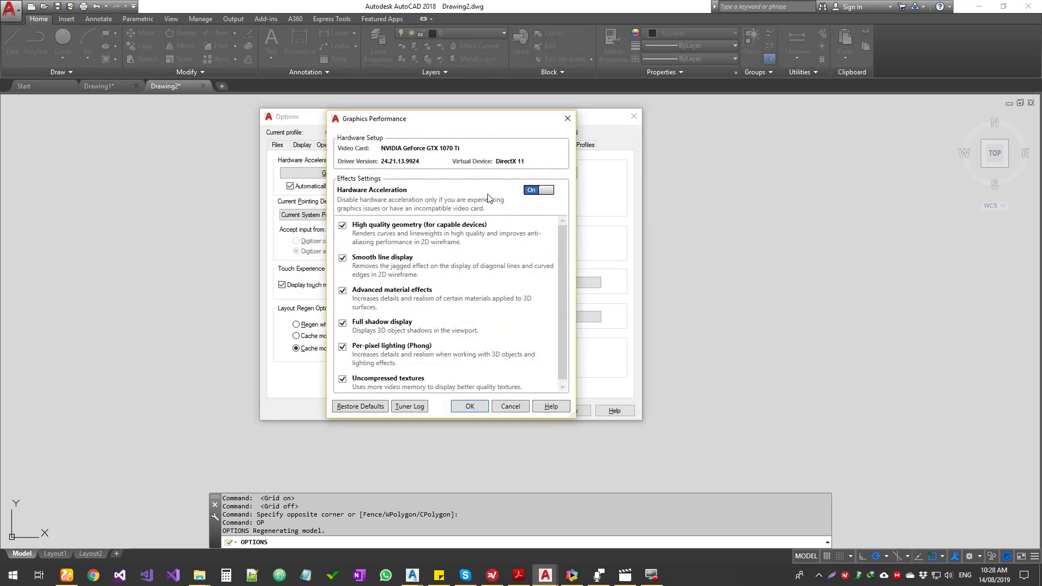
drag(439, 120, 771, 125)
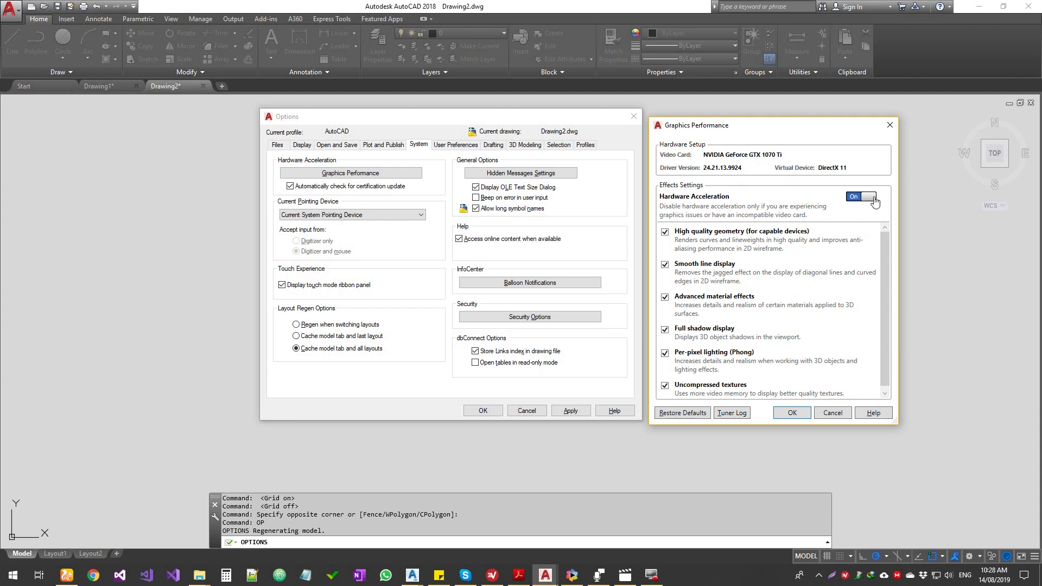
drag(884, 301, 874, 246)
click(829, 415)
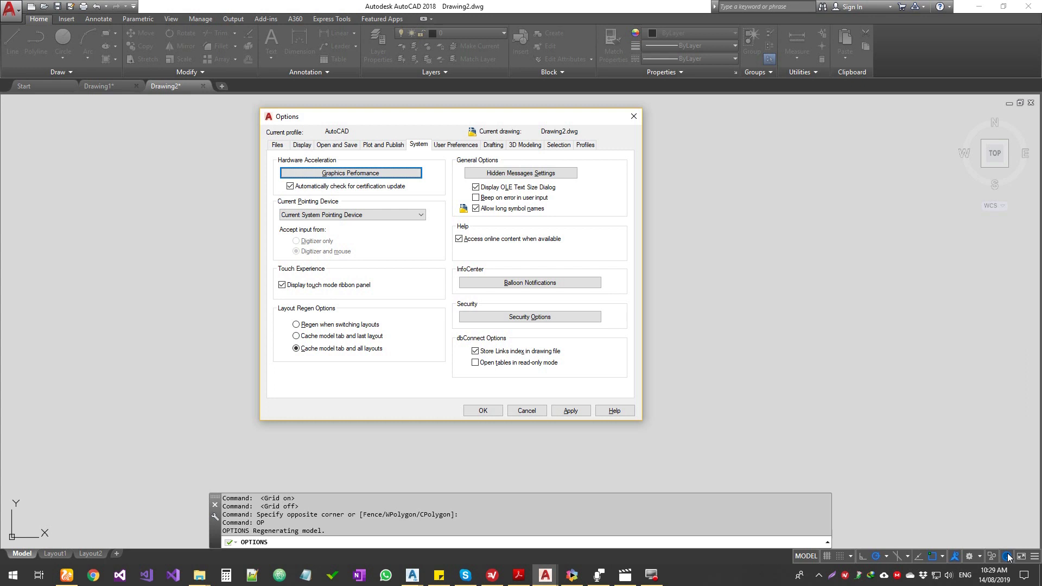
- Review the available drivers for the current pointing device in the System settings
click(320, 216)
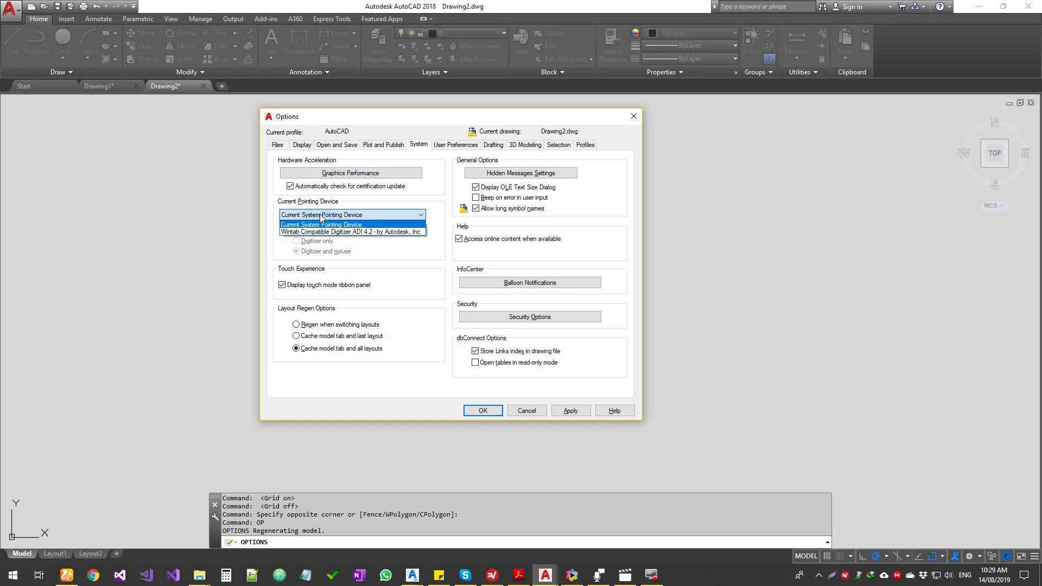
click(388, 258)
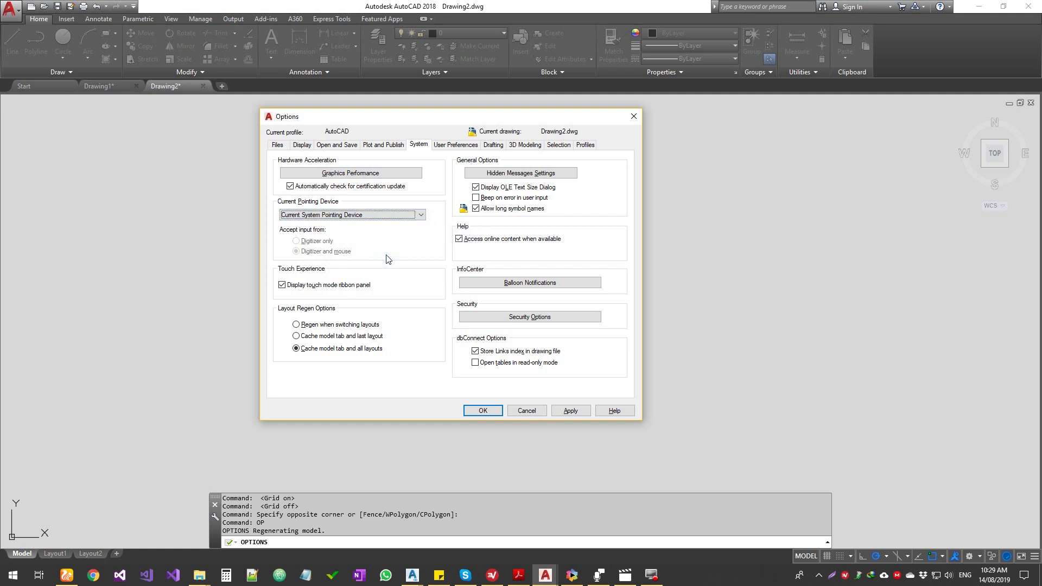
click(373, 215)
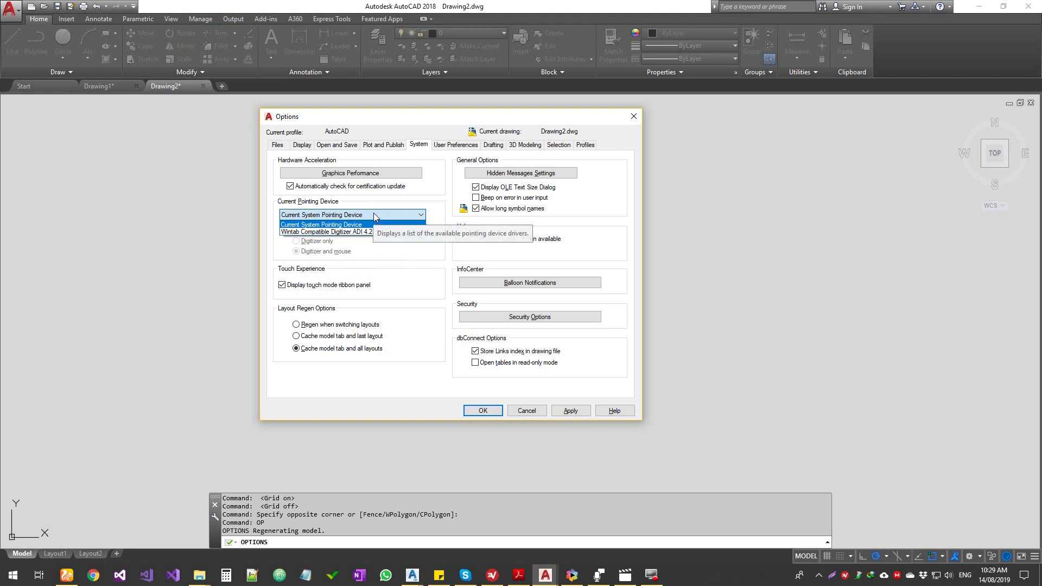
click(377, 216)
click(386, 219)
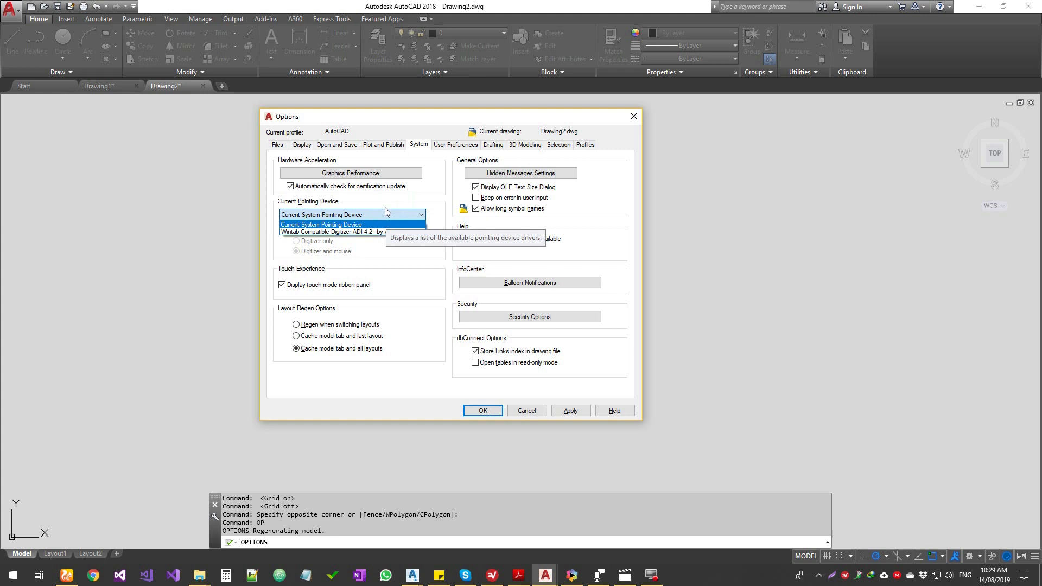
click(381, 195)
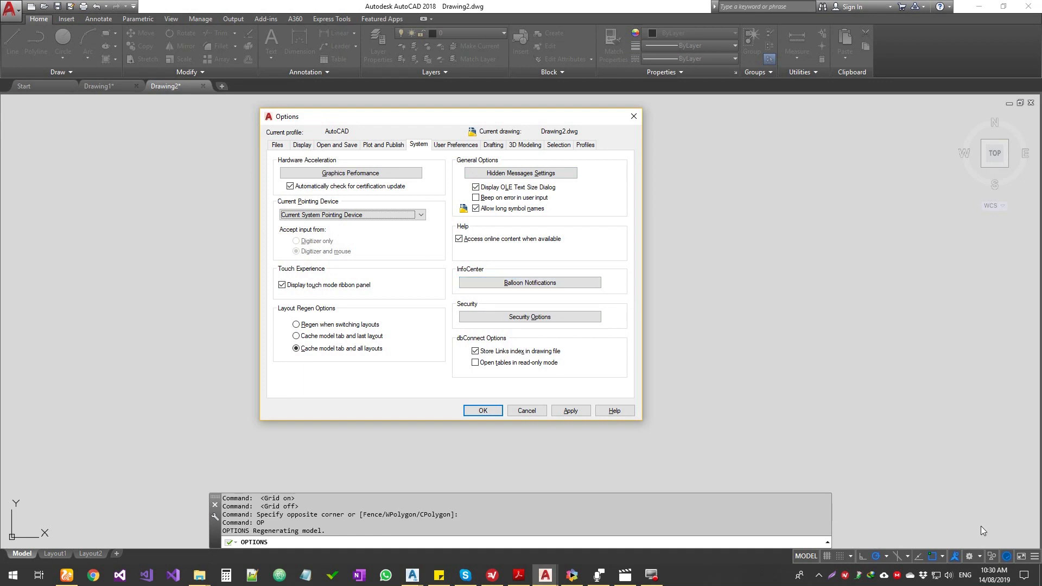
- Review the security level, trusted locations and automatic loading choices in the Security Options, and cancel them
click(551, 316)
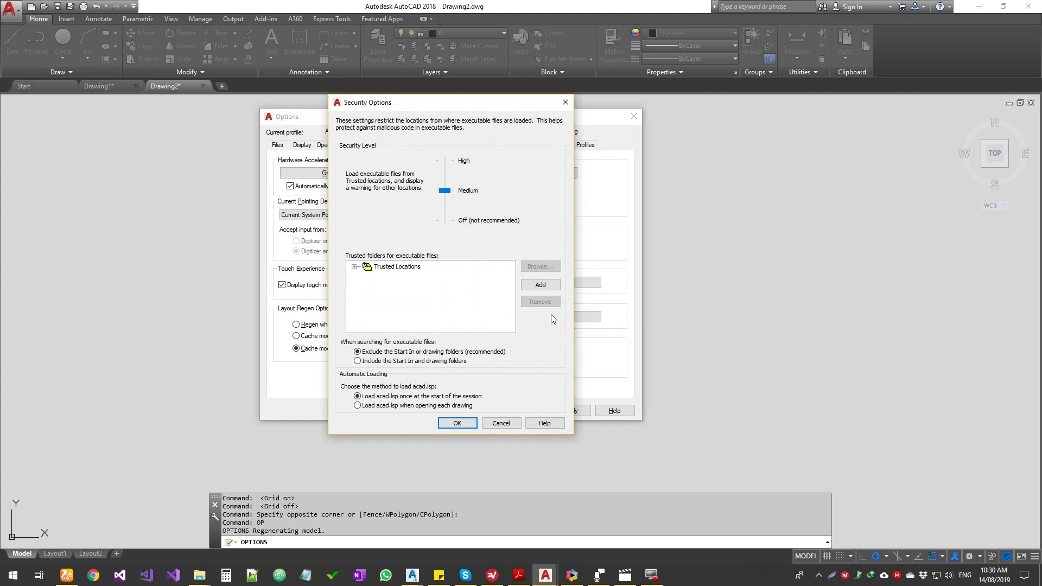
click(354, 267)
click(354, 267)
click(500, 427)
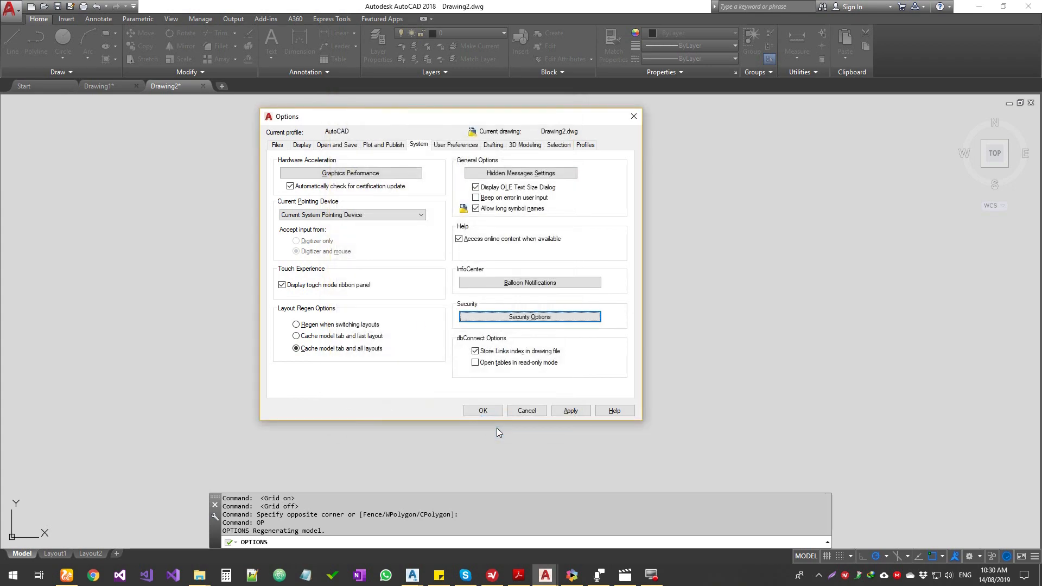
- Review the right-click customization for default, edit and command modes in the User Preferences, and accept the settings
click(455, 144)
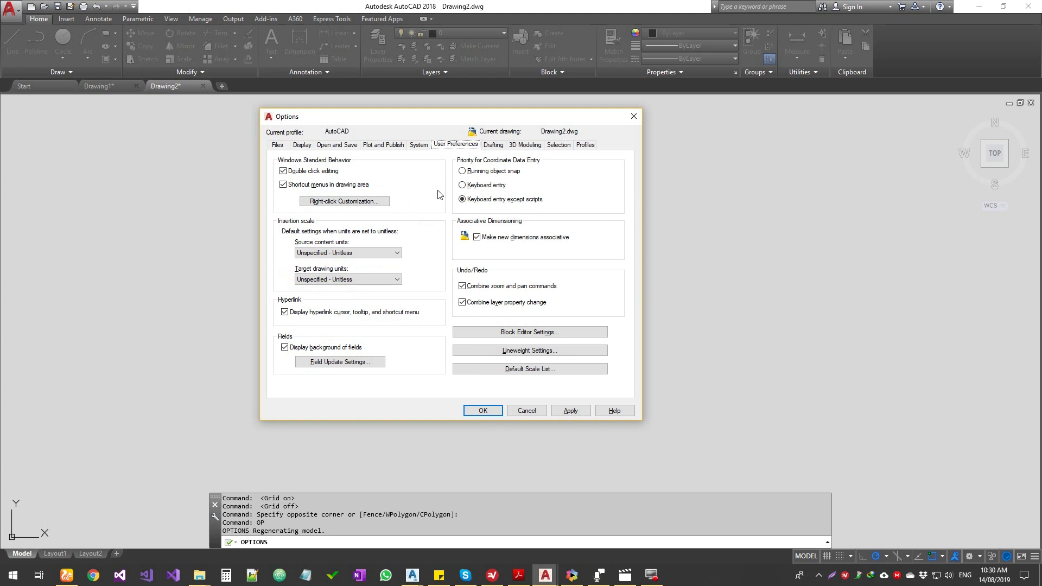
click(335, 203)
drag(423, 205, 767, 205)
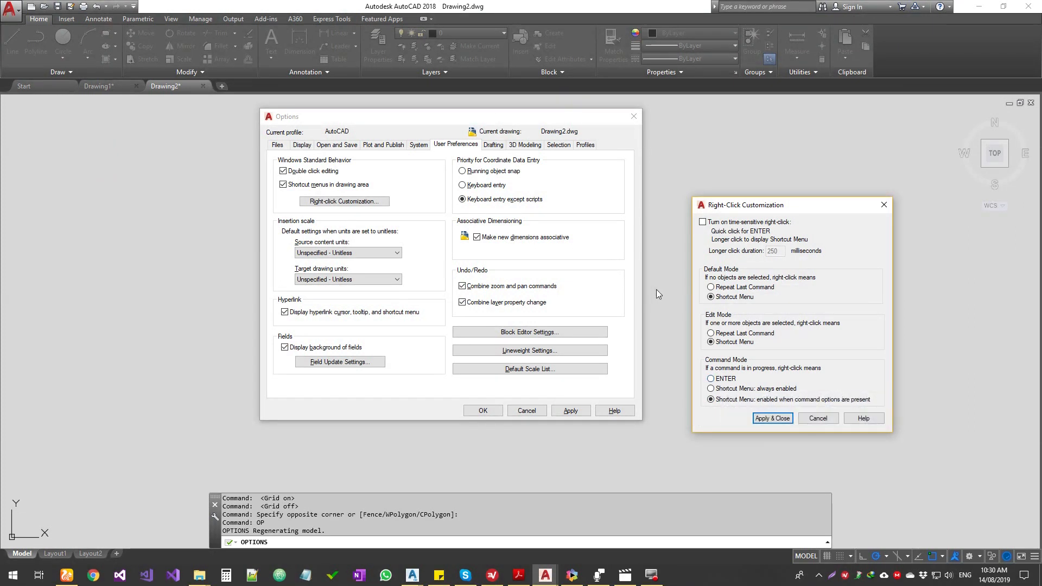
click(777, 418)
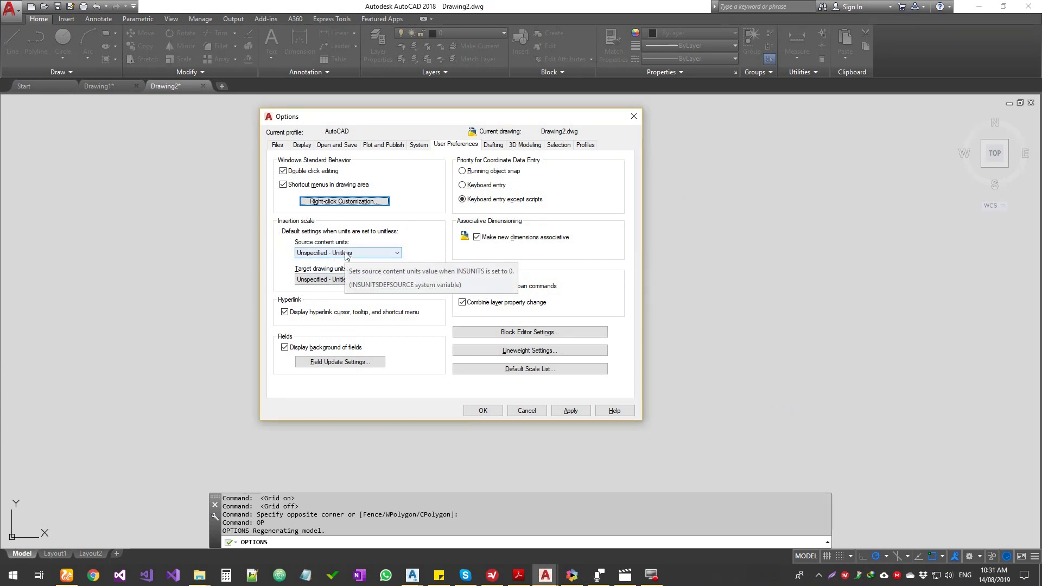
- Review the insertion scale unit choices for the target drawing and the source content
click(347, 279)
click(348, 281)
click(350, 254)
click(350, 253)
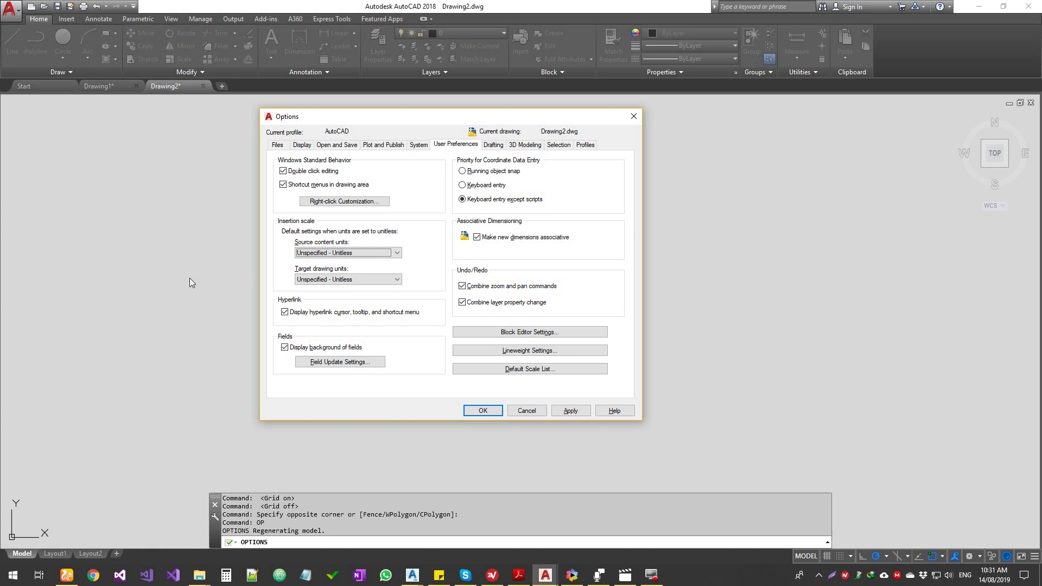
- Review which events automatically update fields in the Field Update Settings, and cancel the dialog
click(349, 363)
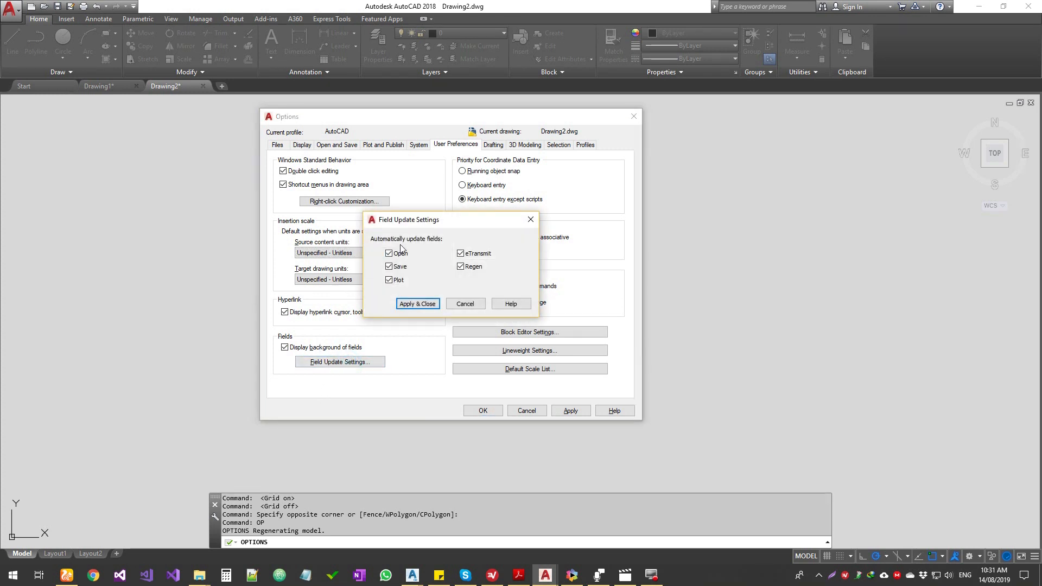
click(467, 305)
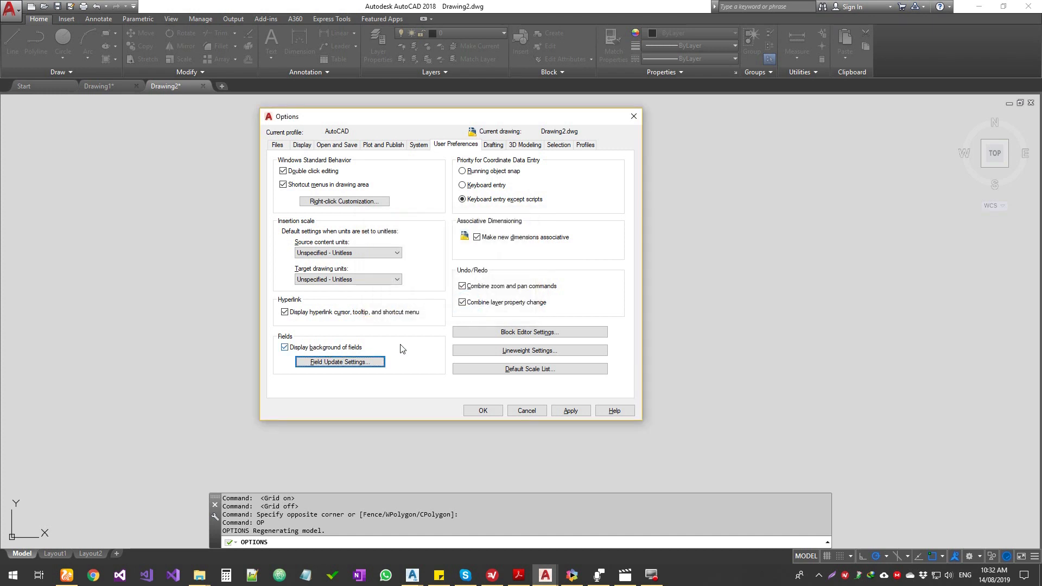
click(356, 362)
click(465, 304)
- Review the authoring object, parameter font and constraint status options in the Block Editor Settings, and cancel the dialog
click(538, 333)
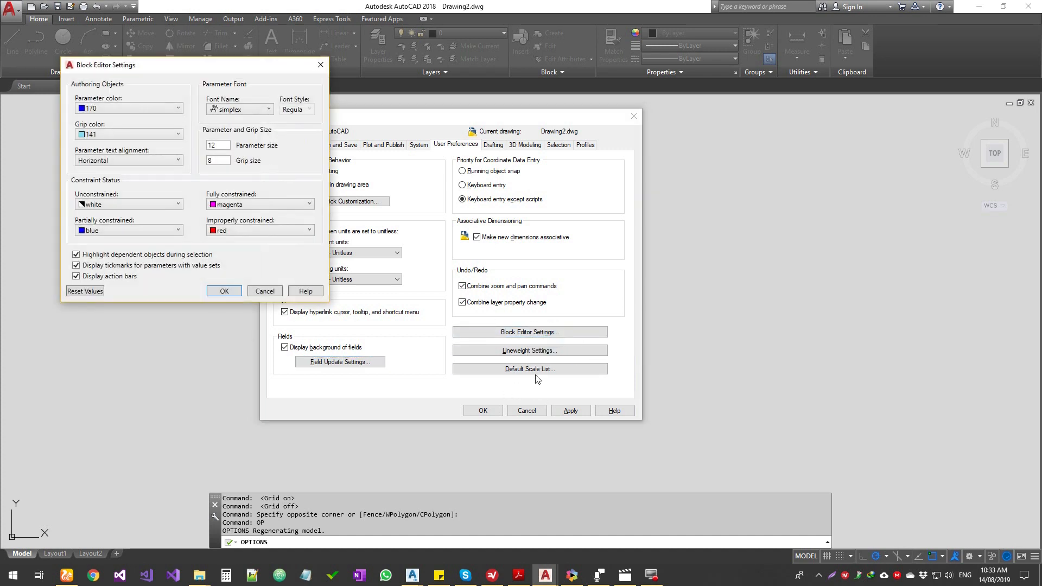
drag(163, 66, 845, 176)
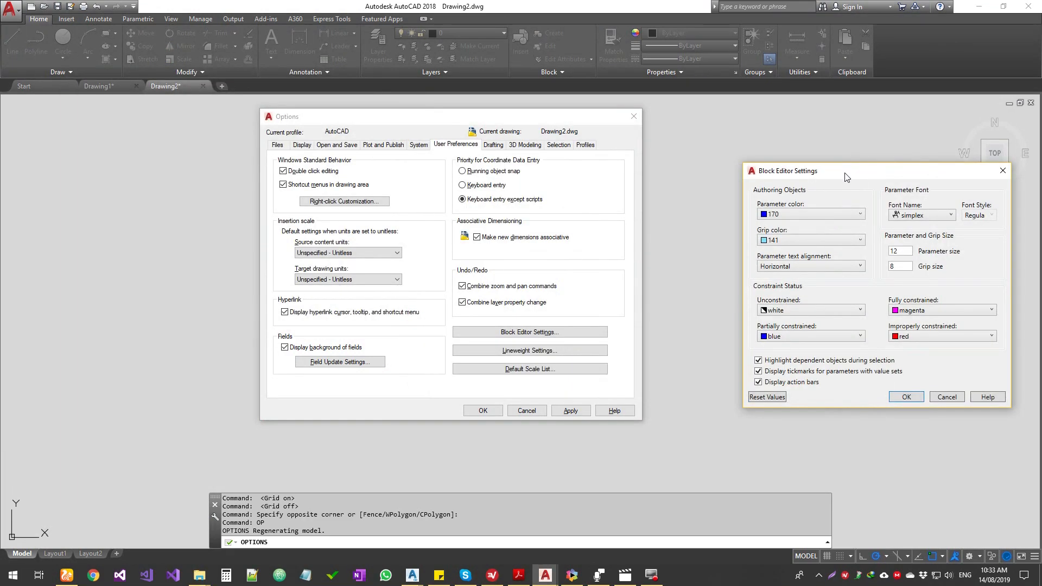
drag(846, 176, 763, 159)
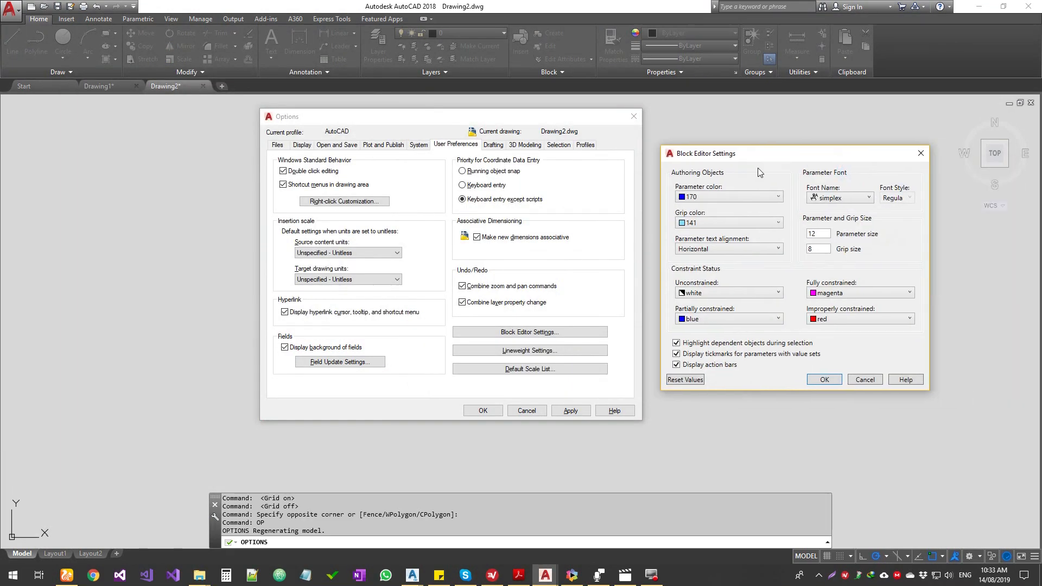
click(866, 381)
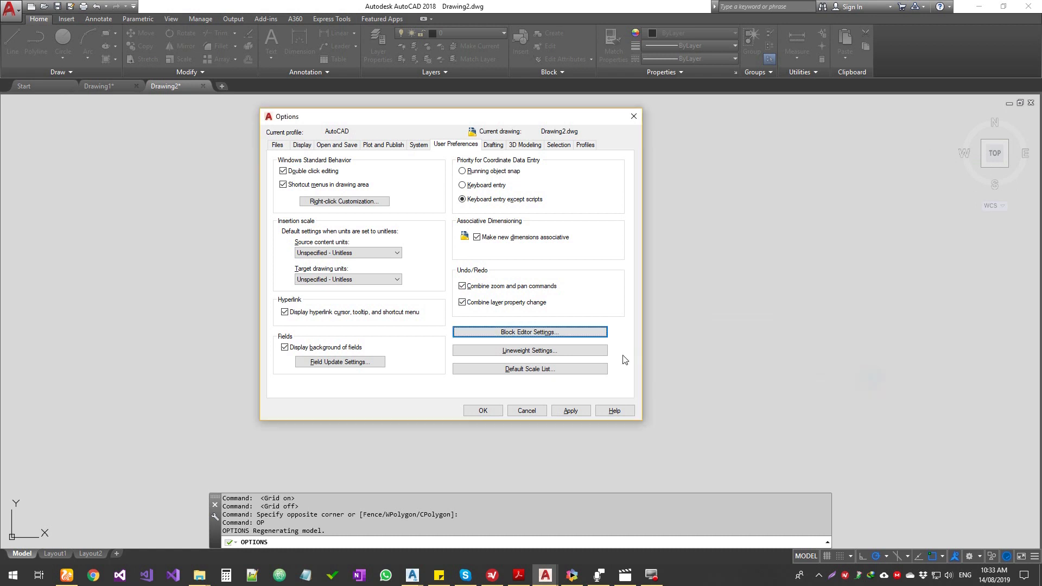
- Review the imperial scales in the Default Scale List, and switch the list to Metric
click(578, 370)
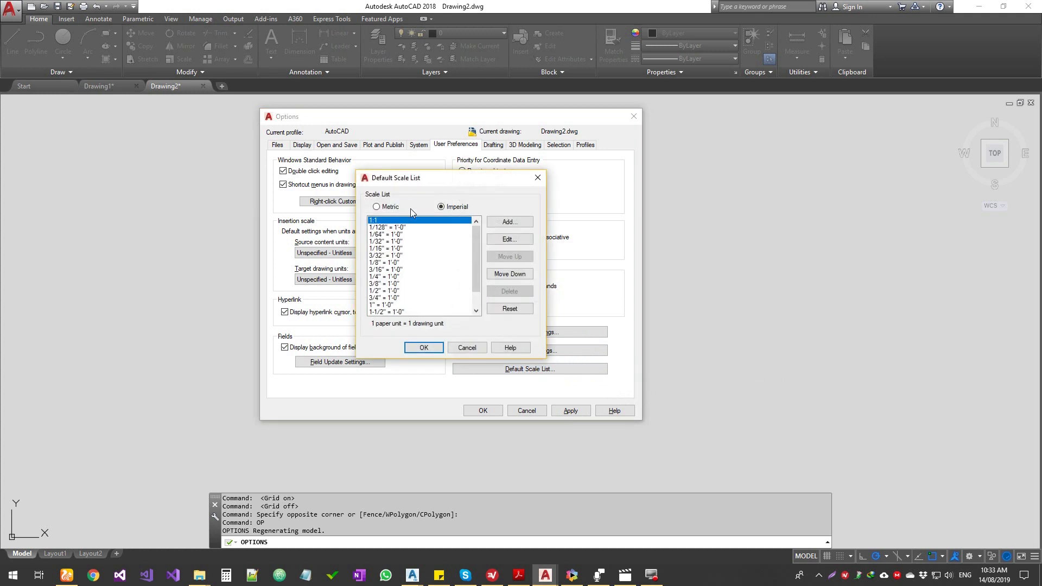
drag(476, 253, 467, 201)
click(392, 201)
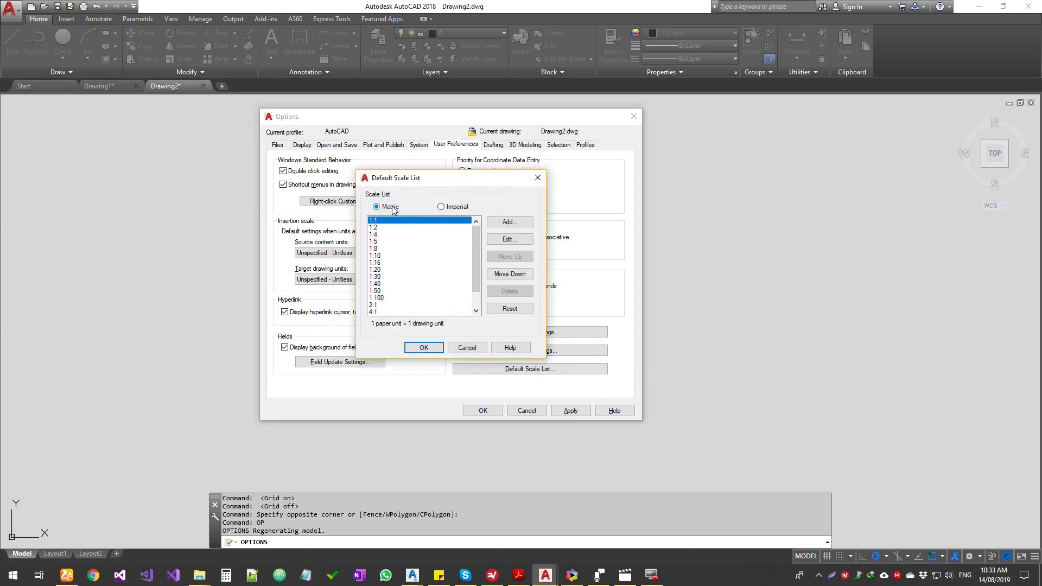
click(424, 347)
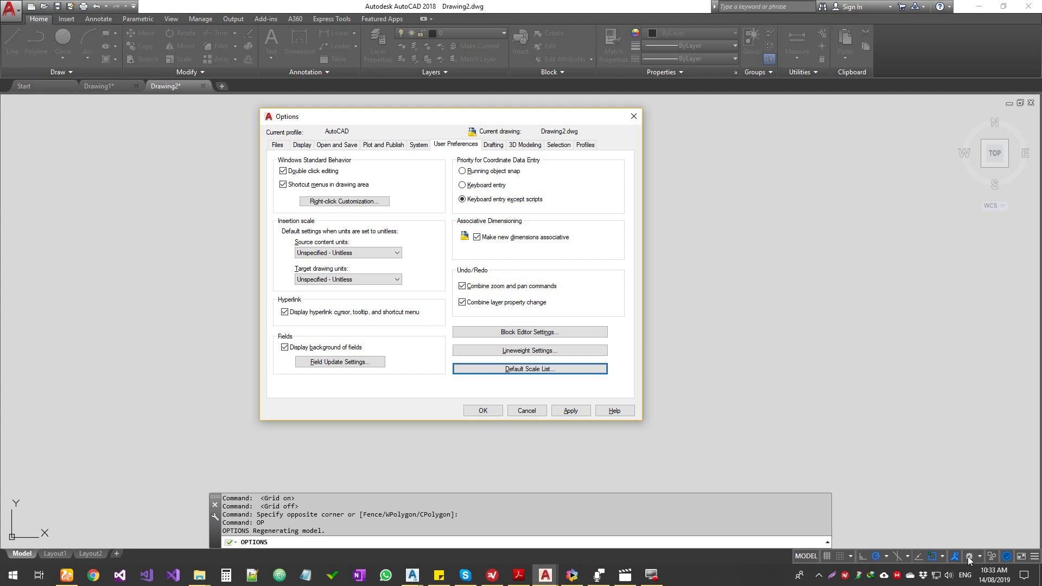
- Review the tooltip appearance and light glyph appearance settings in the Drafting category, cancelling both dialogs
click(491, 148)
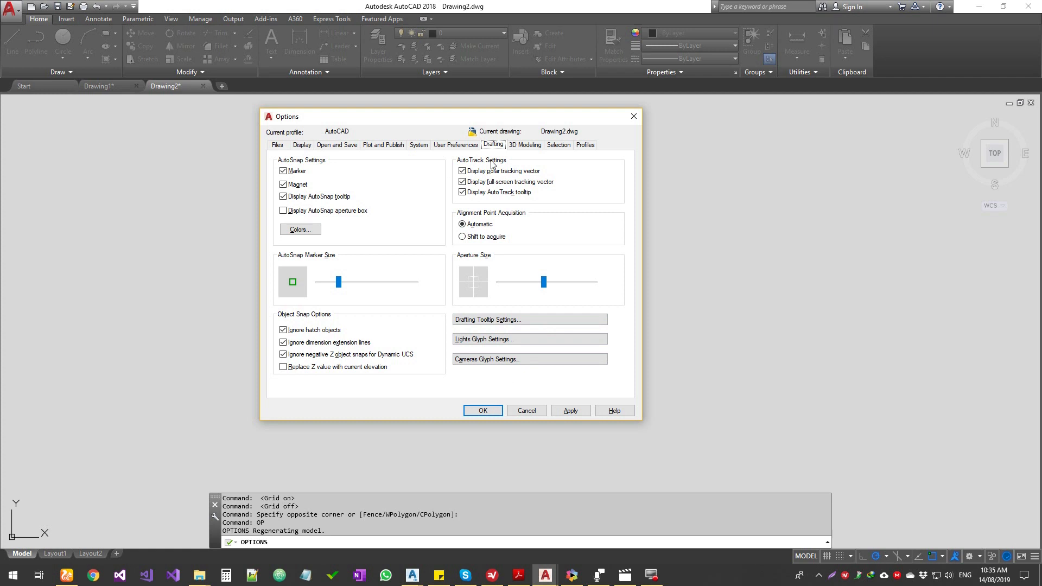
click(539, 319)
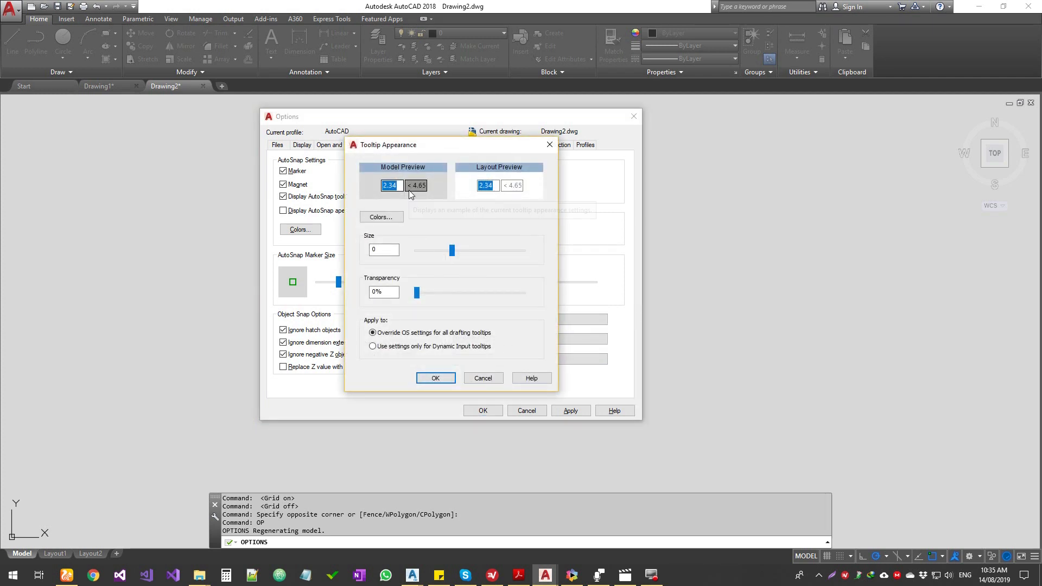
click(509, 190)
click(485, 378)
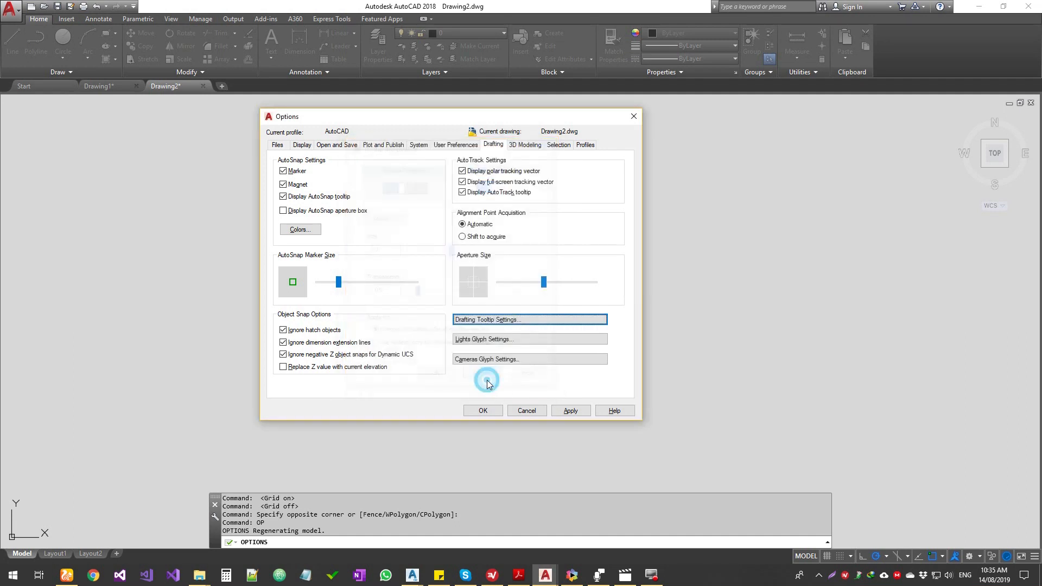
click(546, 344)
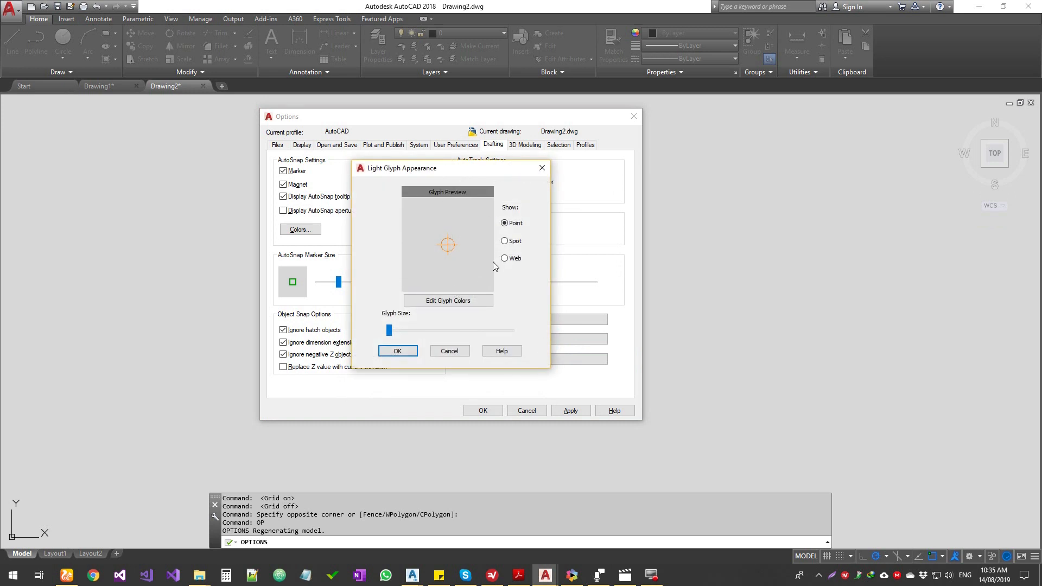
click(449, 351)
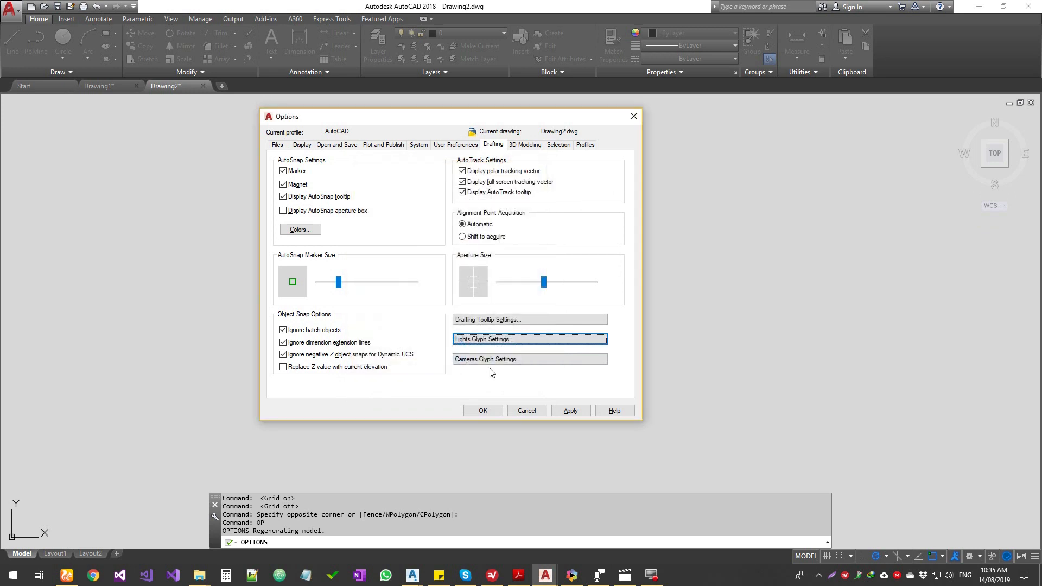
- Turn off the ViewCube display for the 2D Wireframe visual style in the 3D Modeling options, and apply the change
click(526, 147)
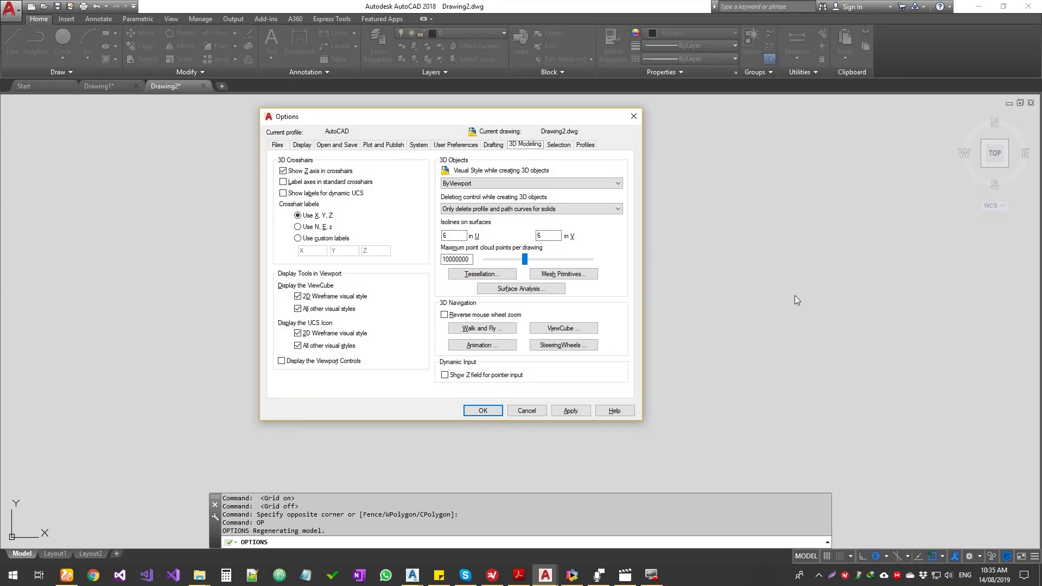
click(298, 297)
click(562, 412)
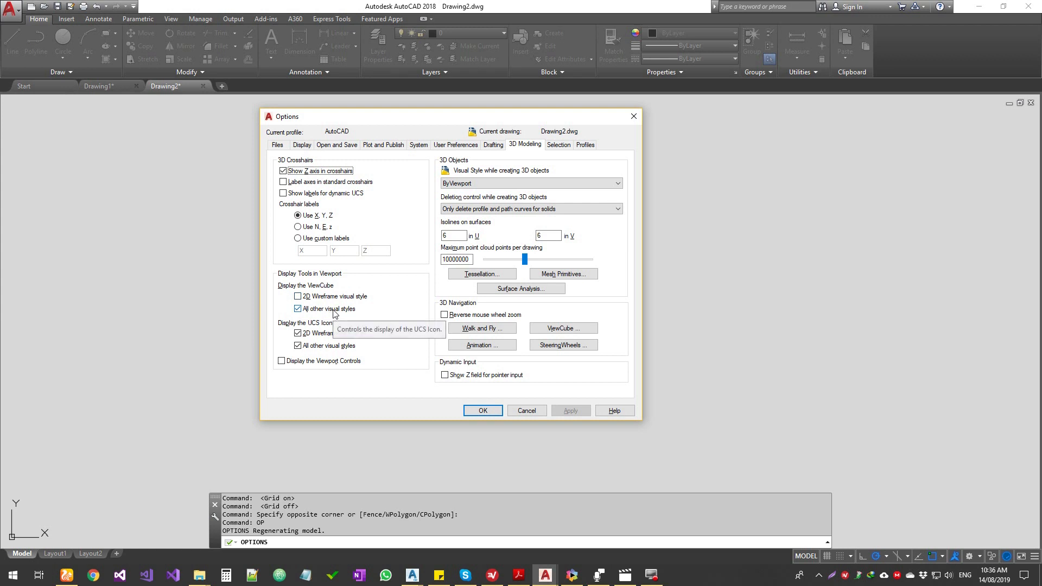
- Review the visual styles available while creating 3D objects, keeping ByViewport
click(535, 184)
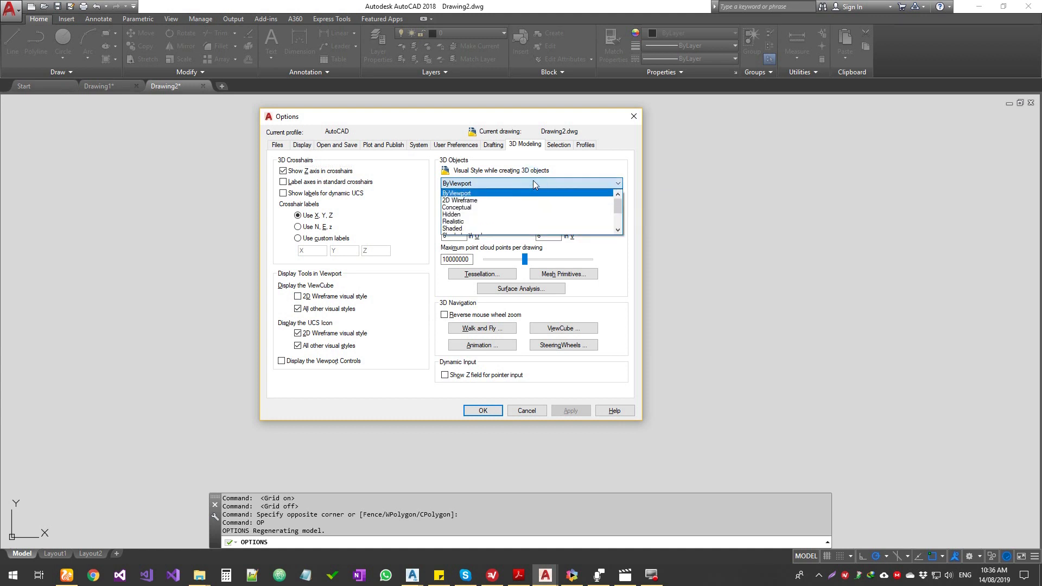
click(533, 185)
click(533, 184)
click(533, 183)
click(533, 183)
click(533, 184)
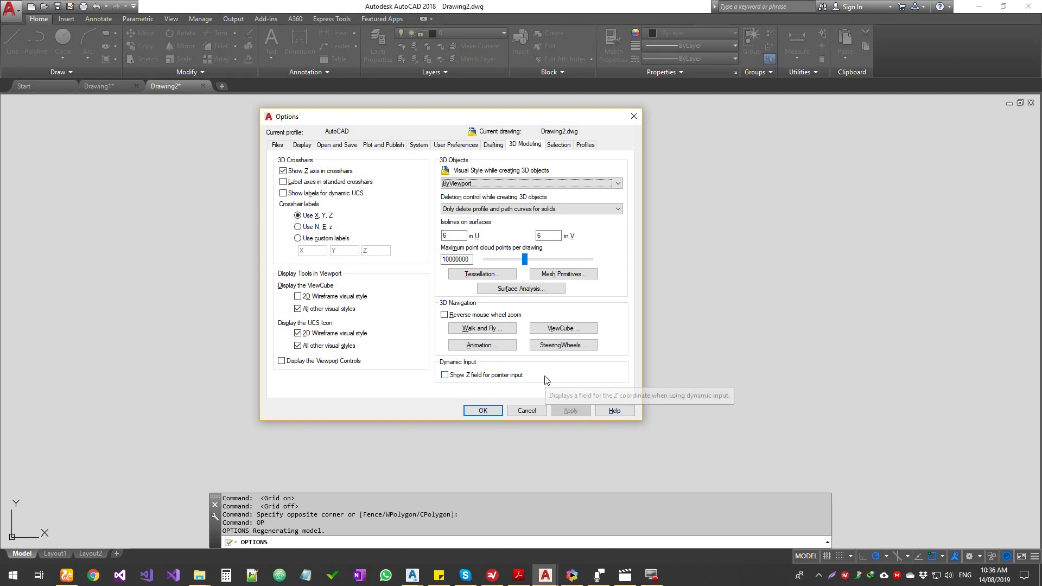
- Review the pickbox size in the Selection options and the available profiles, and accept the Options dialog's settings
click(558, 145)
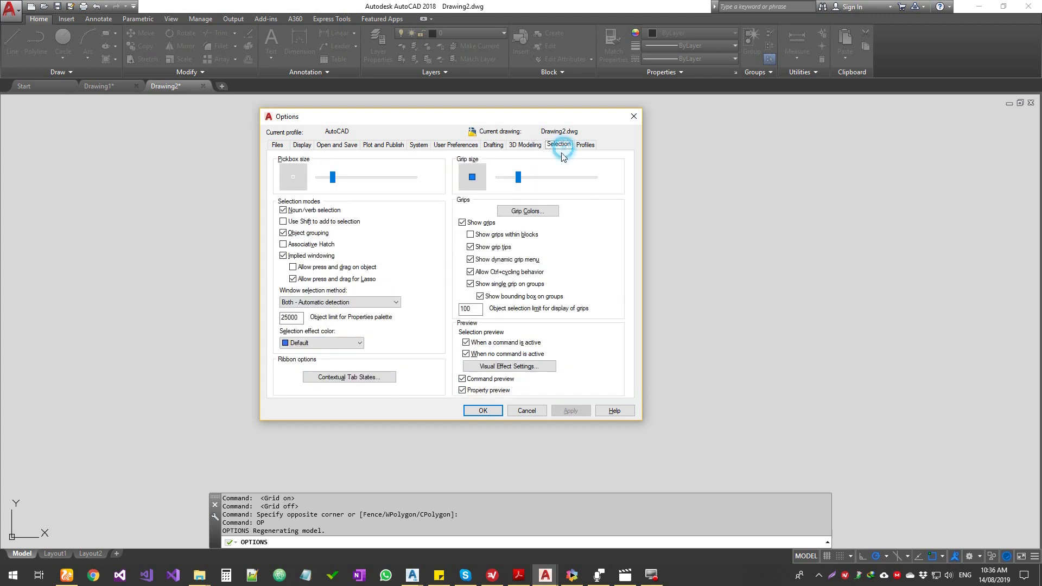
drag(332, 178, 334, 181)
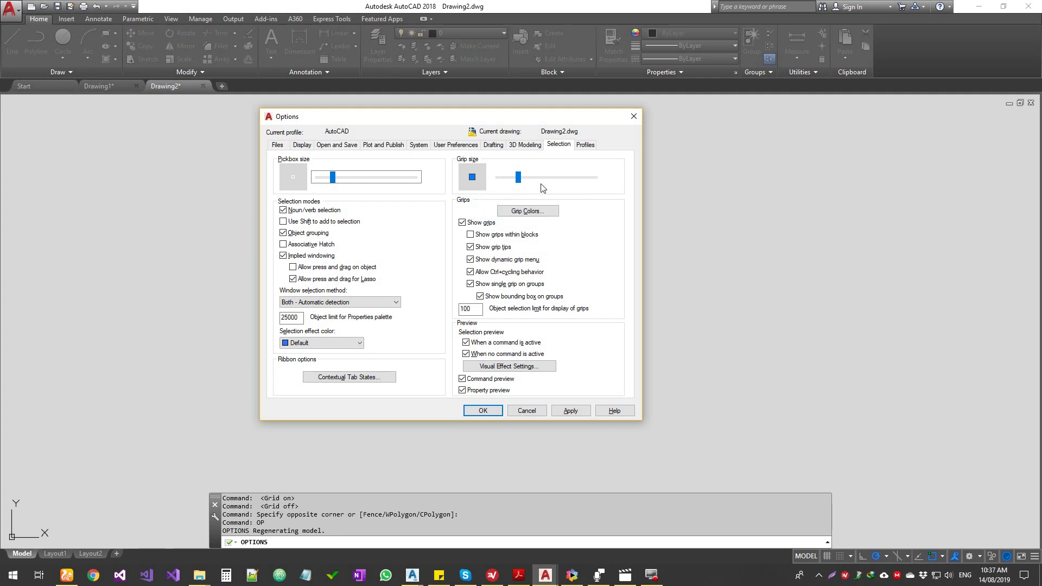
click(584, 145)
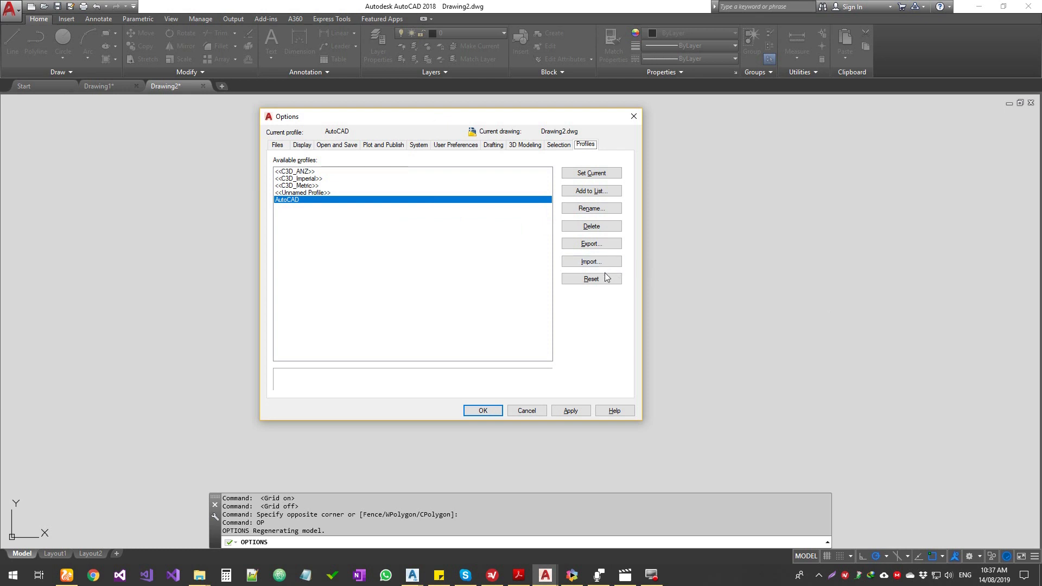
click(482, 411)
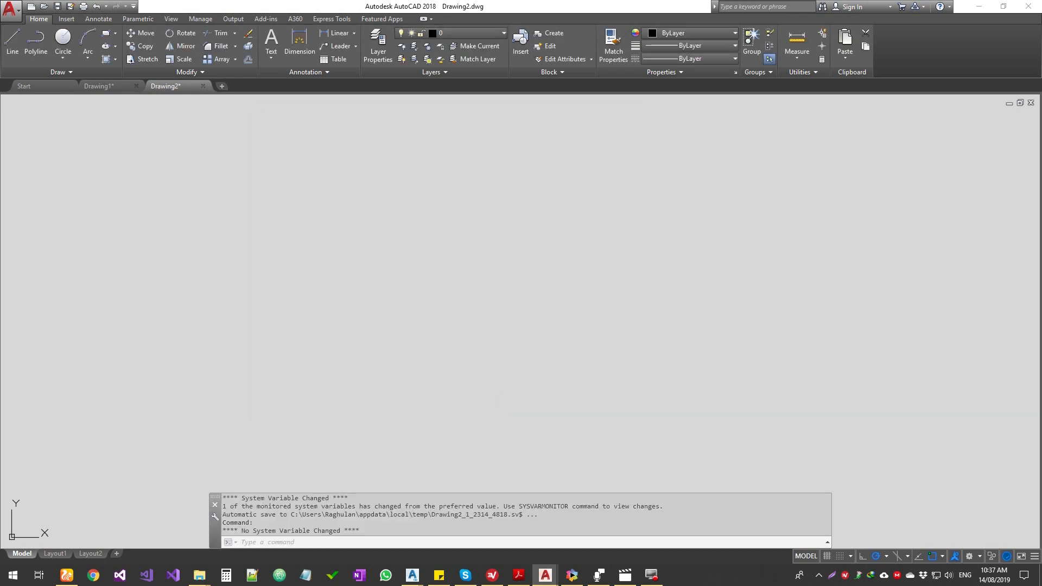